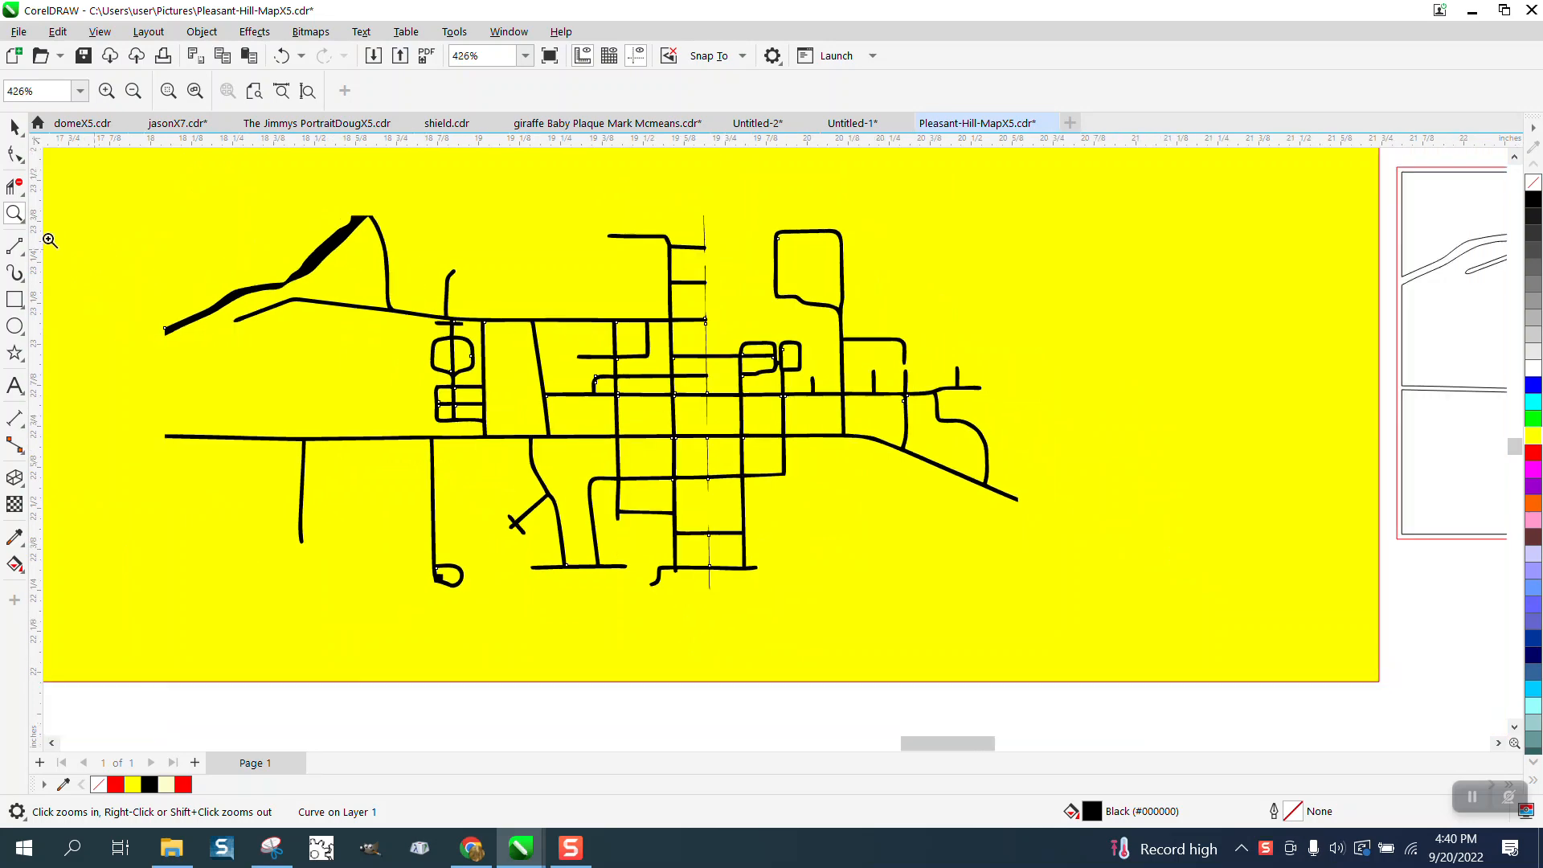
- Measure the thickness of the long upper horizontal street with a parallel dimension, using three-decimal precision (0.000)
{"action": "left_click_drag", "start_coordinate": [668, 198], "coordinate": [858, 639]}
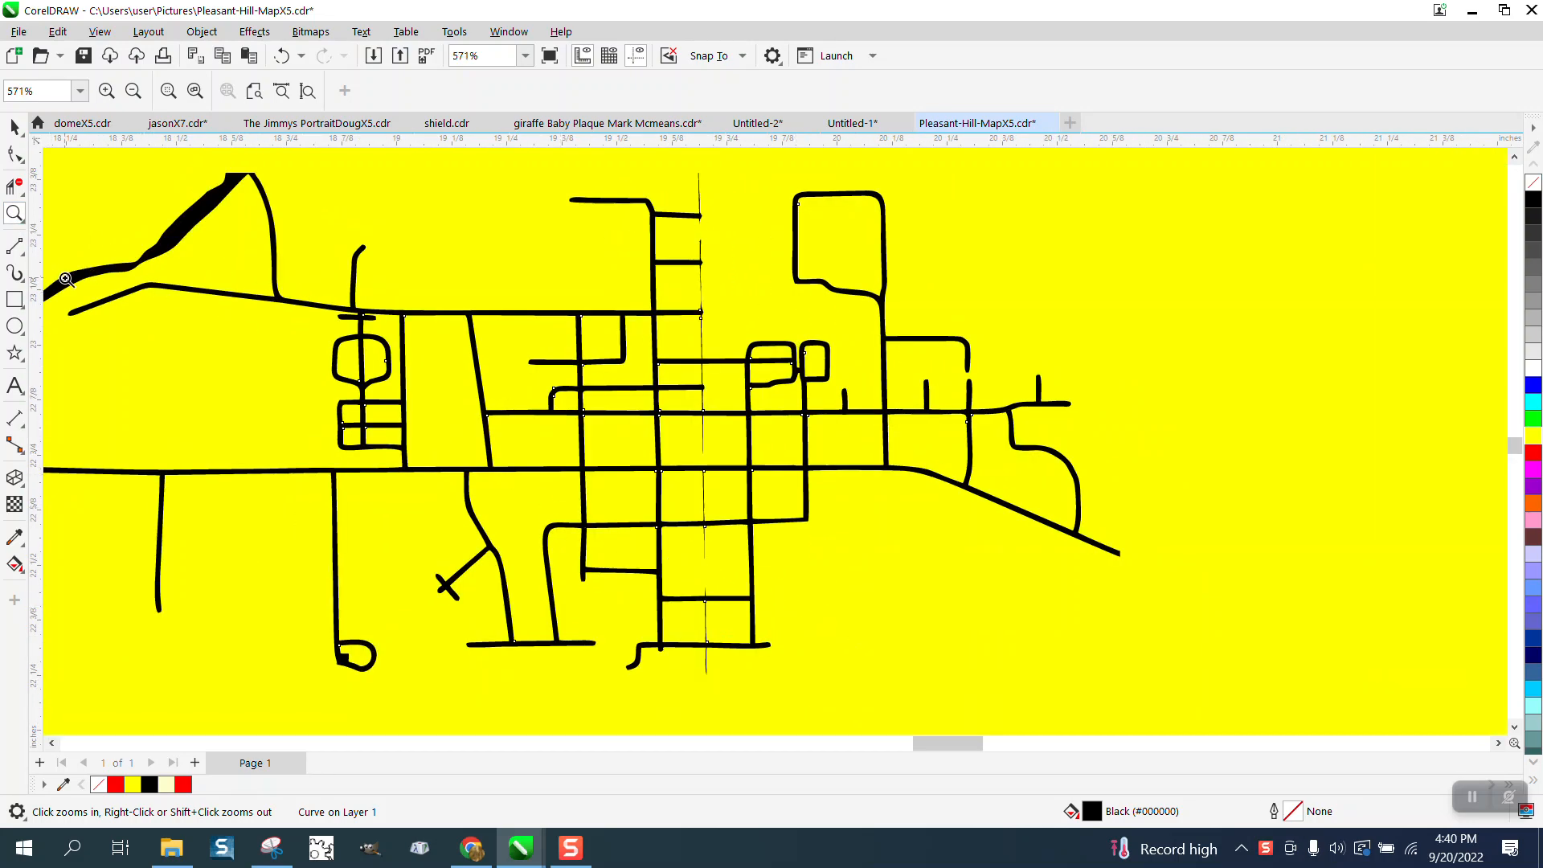
{"action": "left_click_drag", "start_coordinate": [426, 311], "coordinate": [469, 334]}
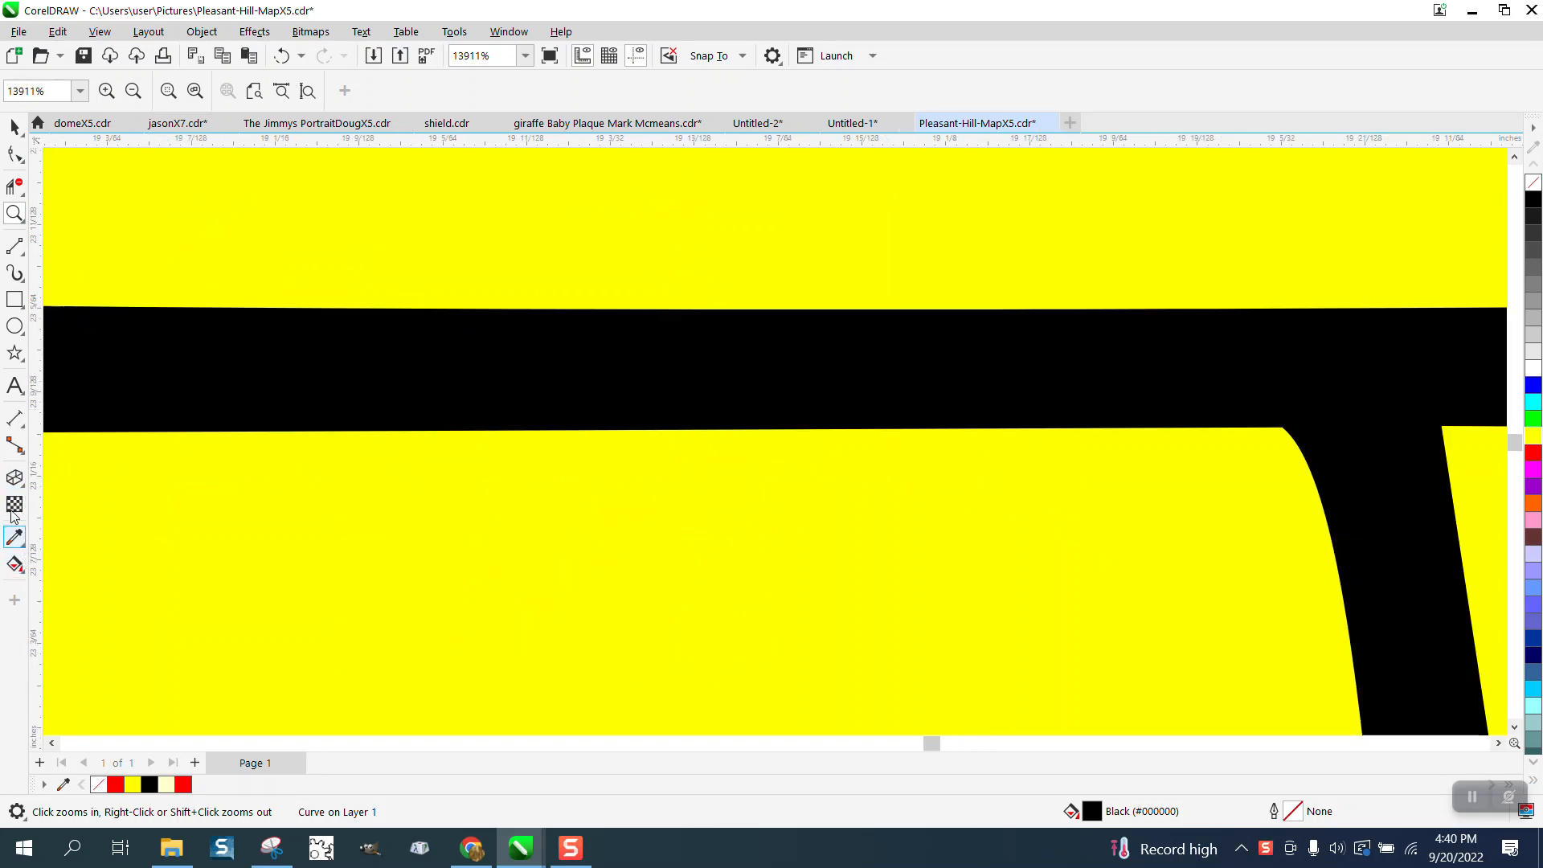
{"action": "left_click", "coordinate": [21, 424]}
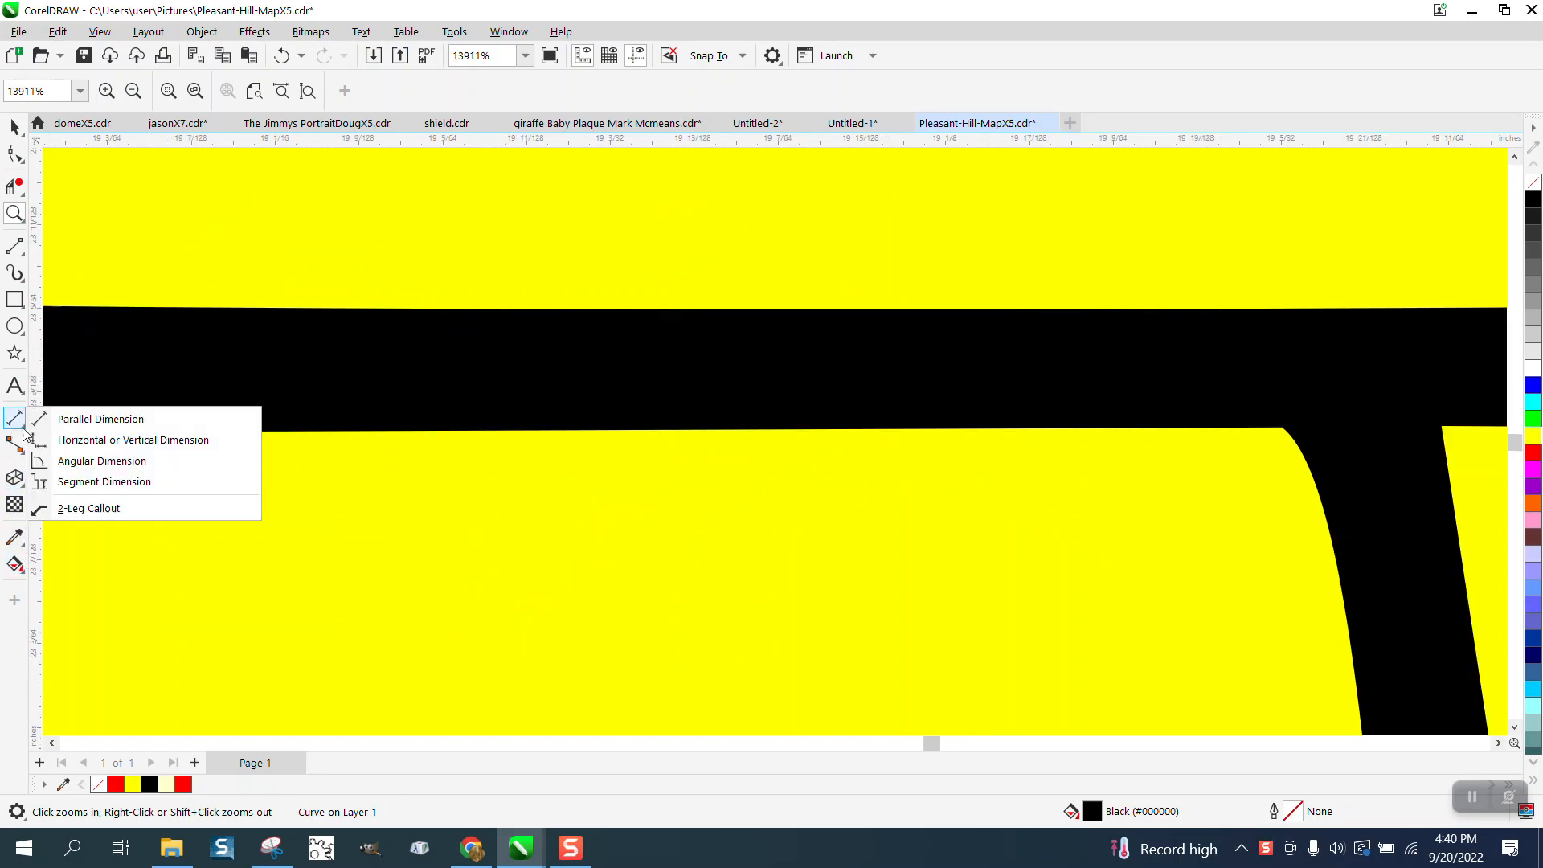
{"action": "left_click", "coordinate": [176, 419]}
{"action": "left_click_drag", "start_coordinate": [259, 432], "coordinate": [261, 310]}
{"action": "scroll", "coordinate": [262, 310], "scroll_direction": "down", "scroll_amount": 5}
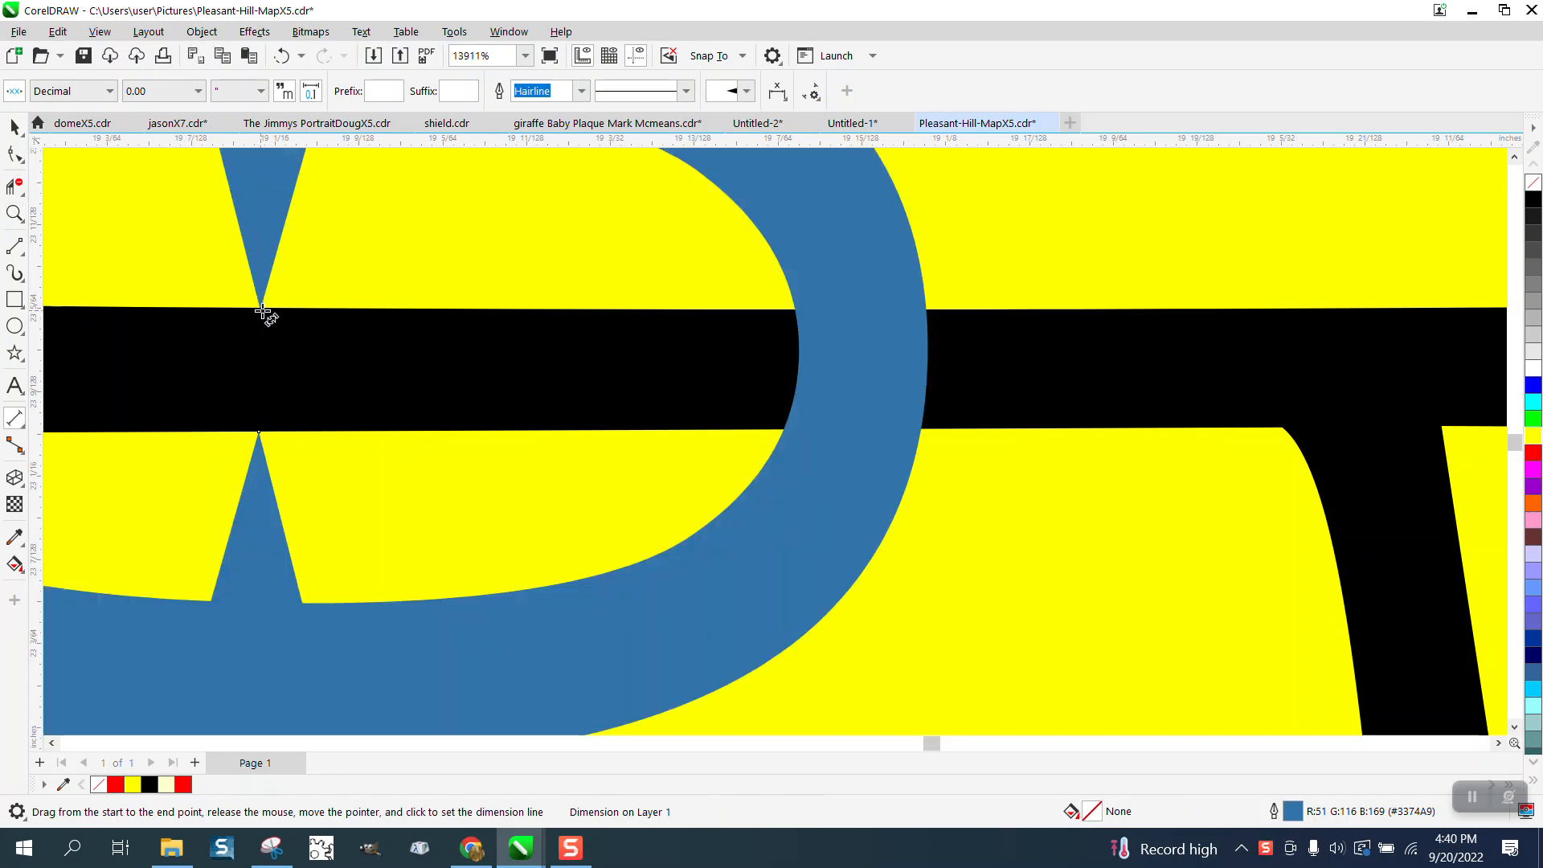
{"action": "scroll", "coordinate": [394, 481], "scroll_direction": "down", "scroll_amount": 1}
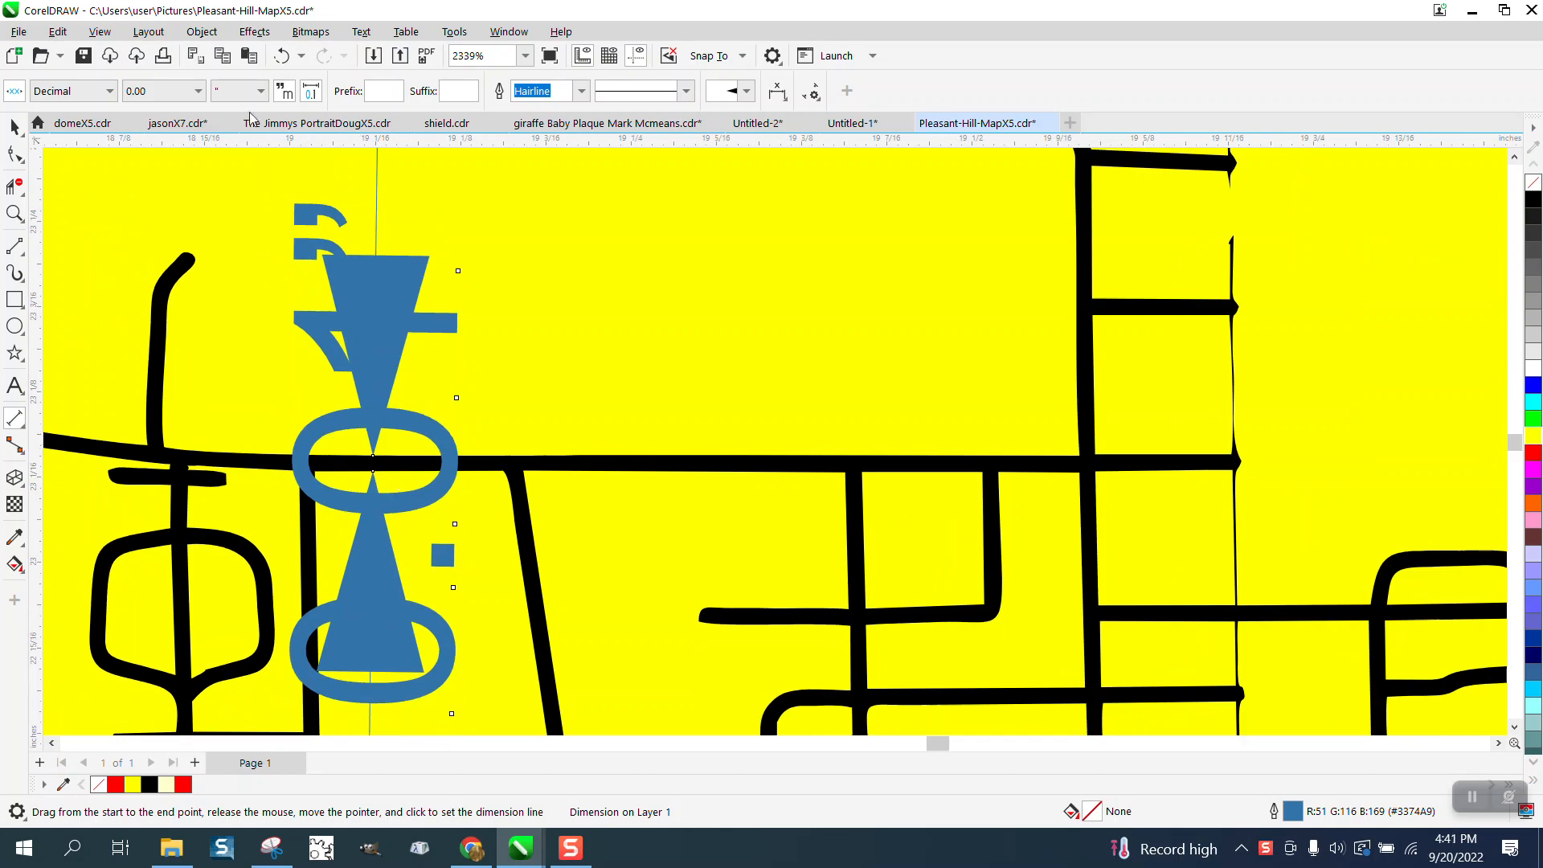
{"action": "left_click", "coordinate": [198, 91]}
{"action": "left_click", "coordinate": [145, 153]}
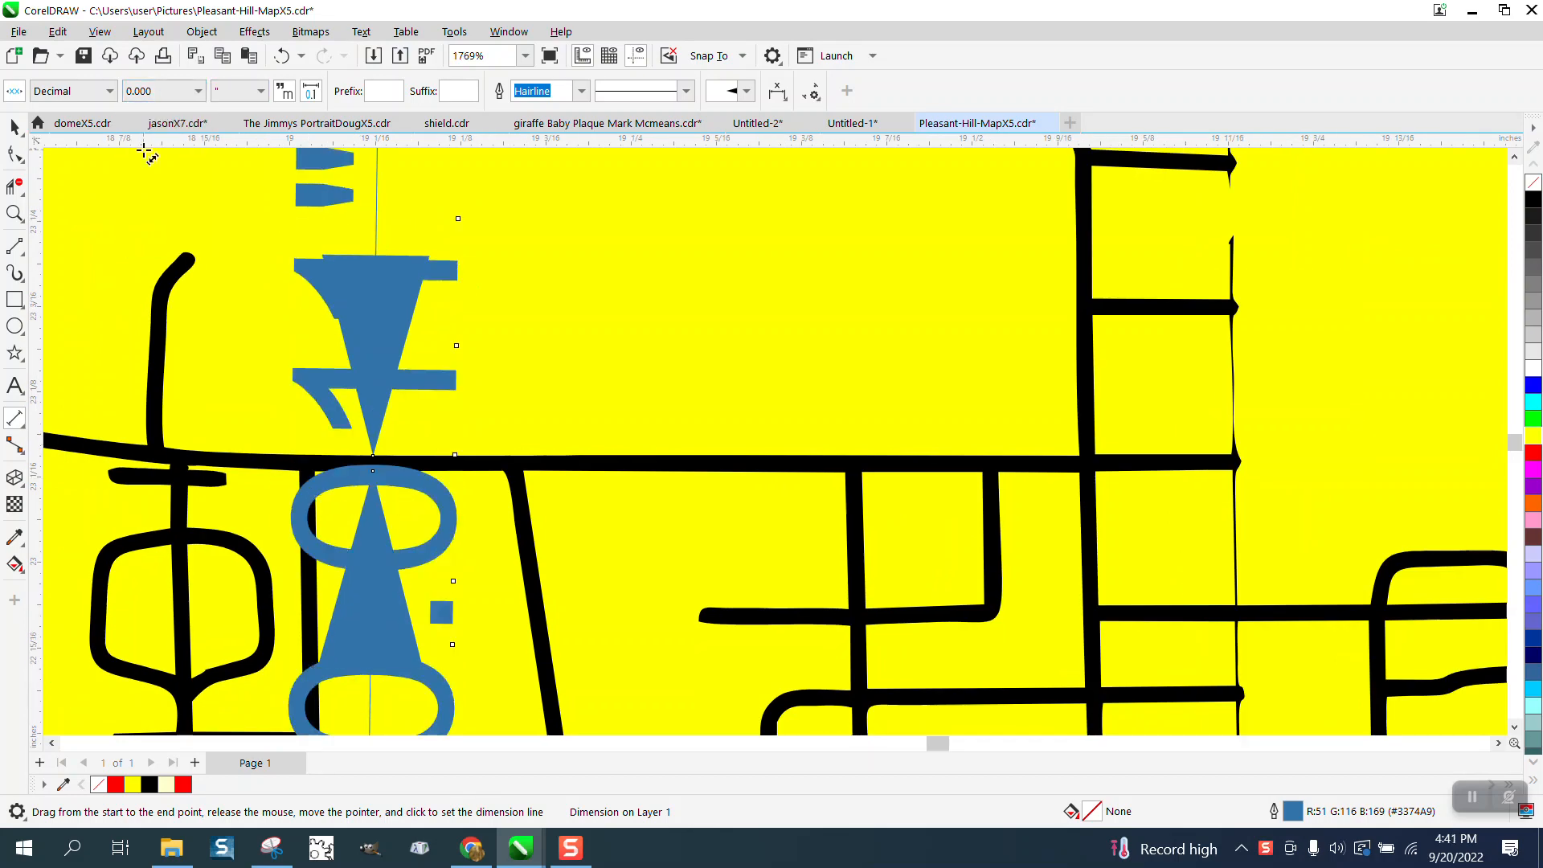
- Delete the dimension from the upper horizontal street
{"action": "scroll", "coordinate": [212, 227], "scroll_direction": "down", "scroll_amount": 1}
{"action": "left_click", "coordinate": [15, 127]}
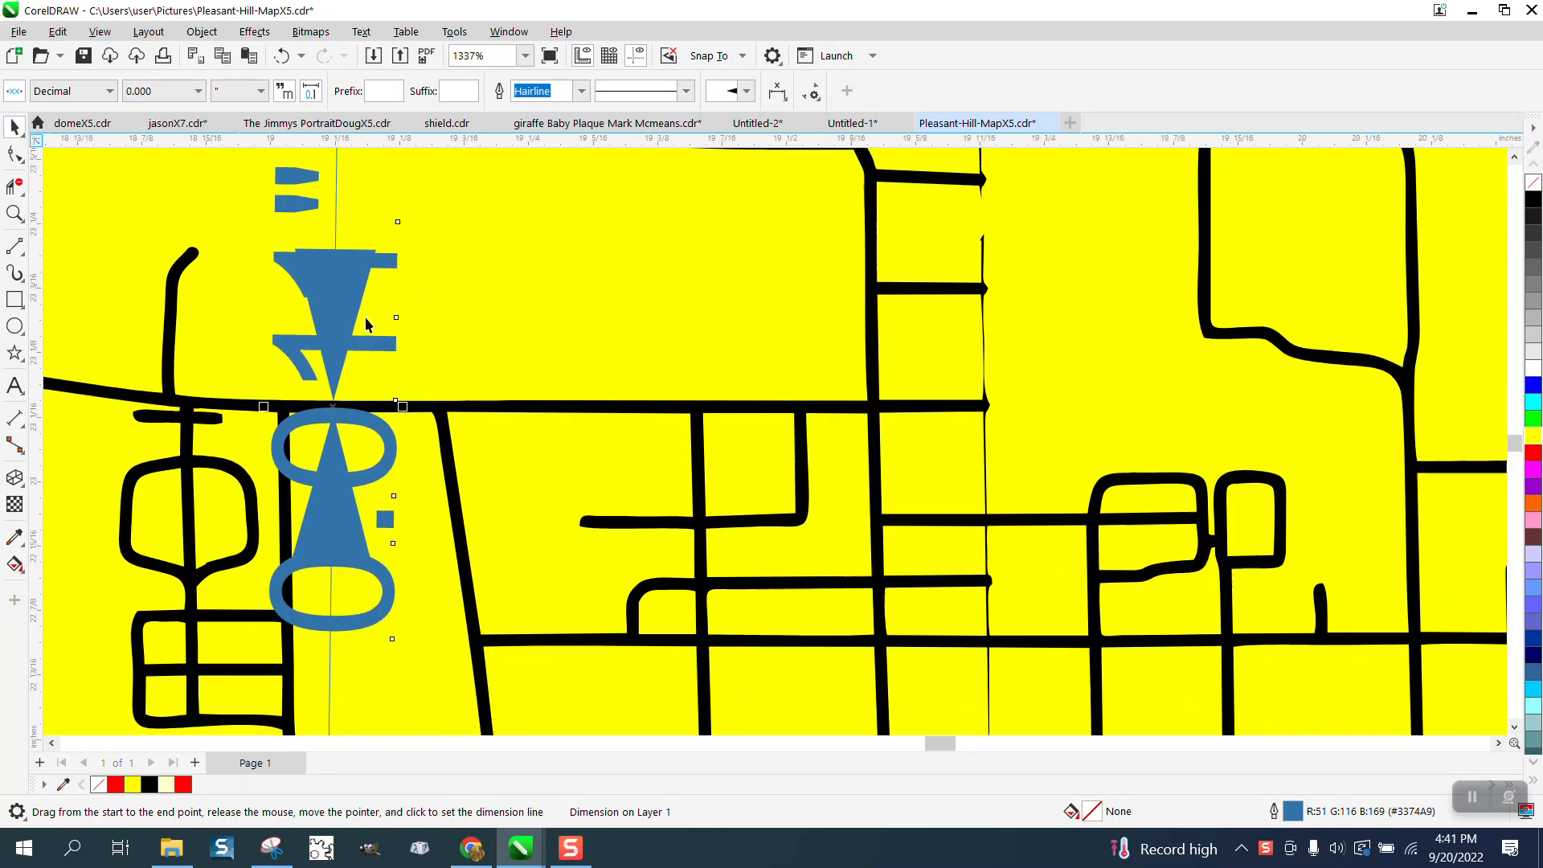
{"action": "key", "text": "Delete"}
{"action": "scroll", "coordinate": [365, 316], "scroll_direction": "down", "scroll_amount": 1}
{"action": "scroll", "coordinate": [444, 390], "scroll_direction": "down", "scroll_amount": 2}
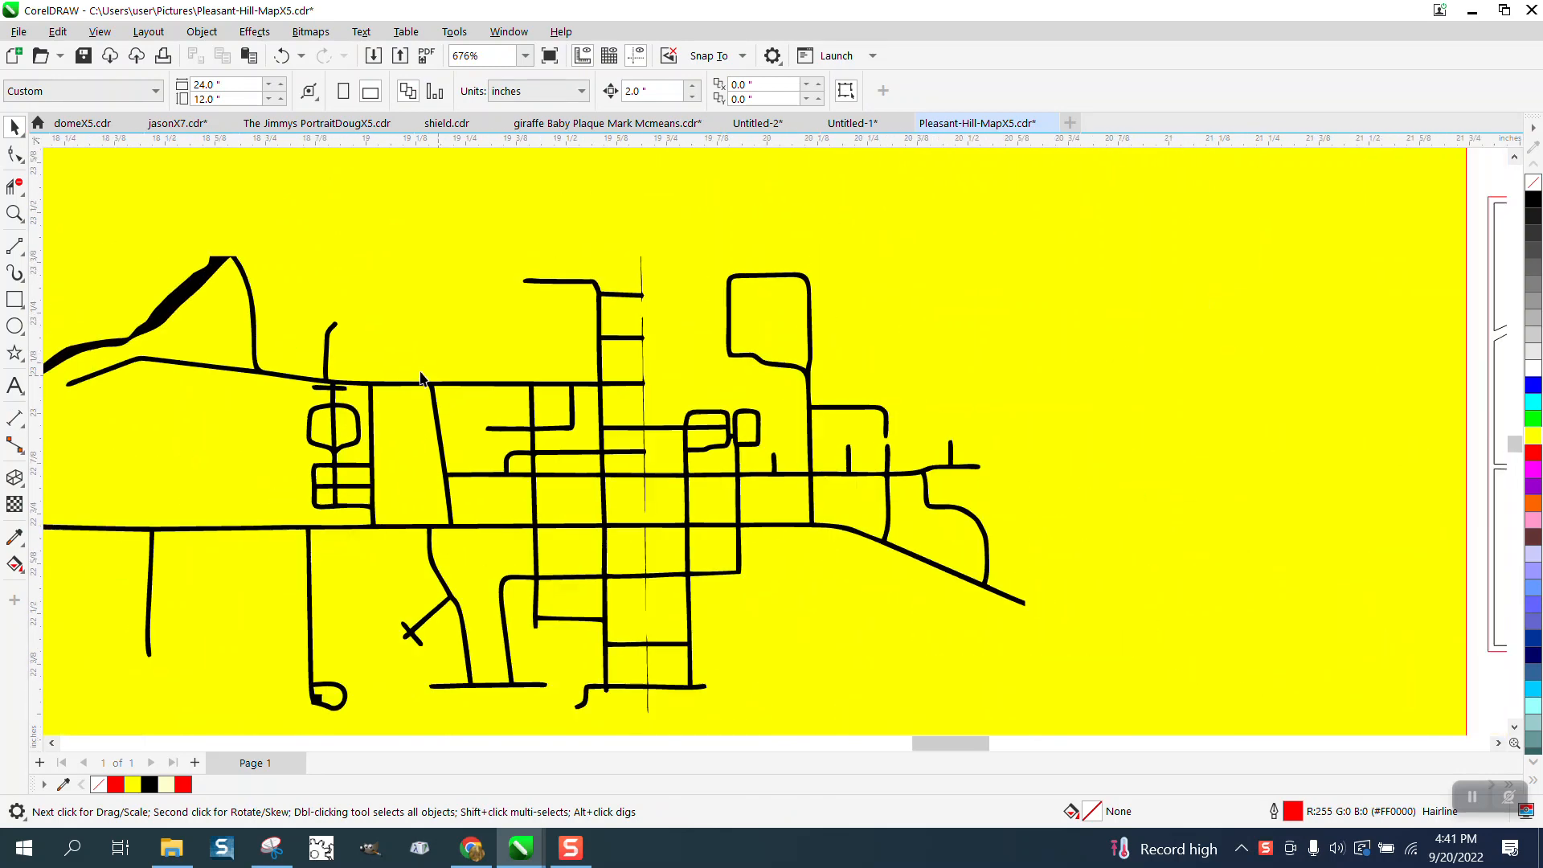
- Draw a narrow upright rectangle beside the street map, set its width to 0.011 inches and stretch it to about 1.047 inches tall
{"action": "left_click", "coordinate": [14, 299]}
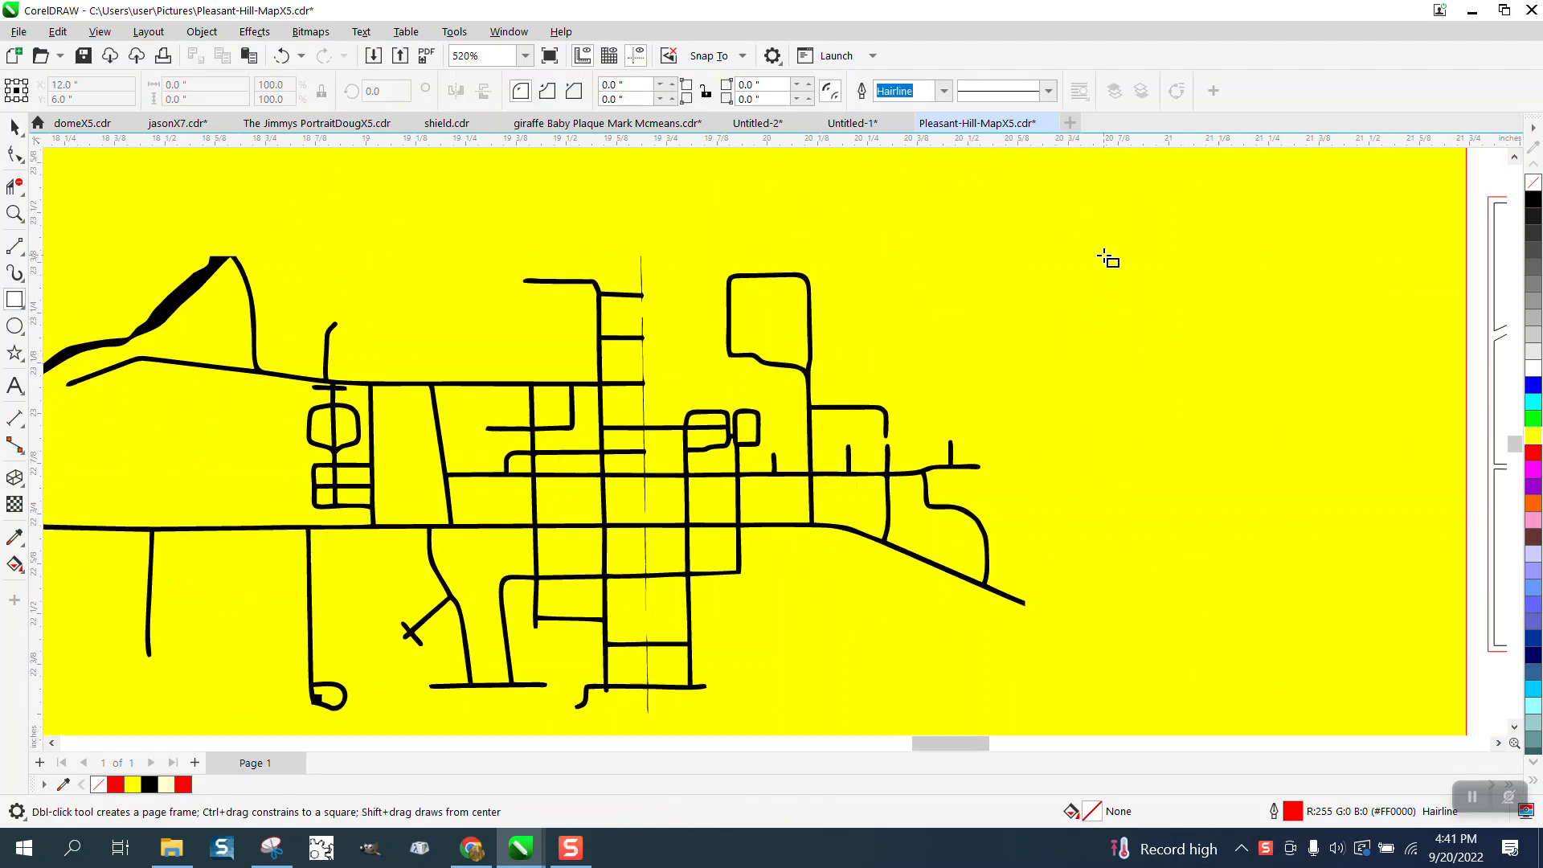
{"action": "left_click_drag", "start_coordinate": [1105, 256], "coordinate": [1111, 637]}
{"action": "left_click", "coordinate": [148, 89]}
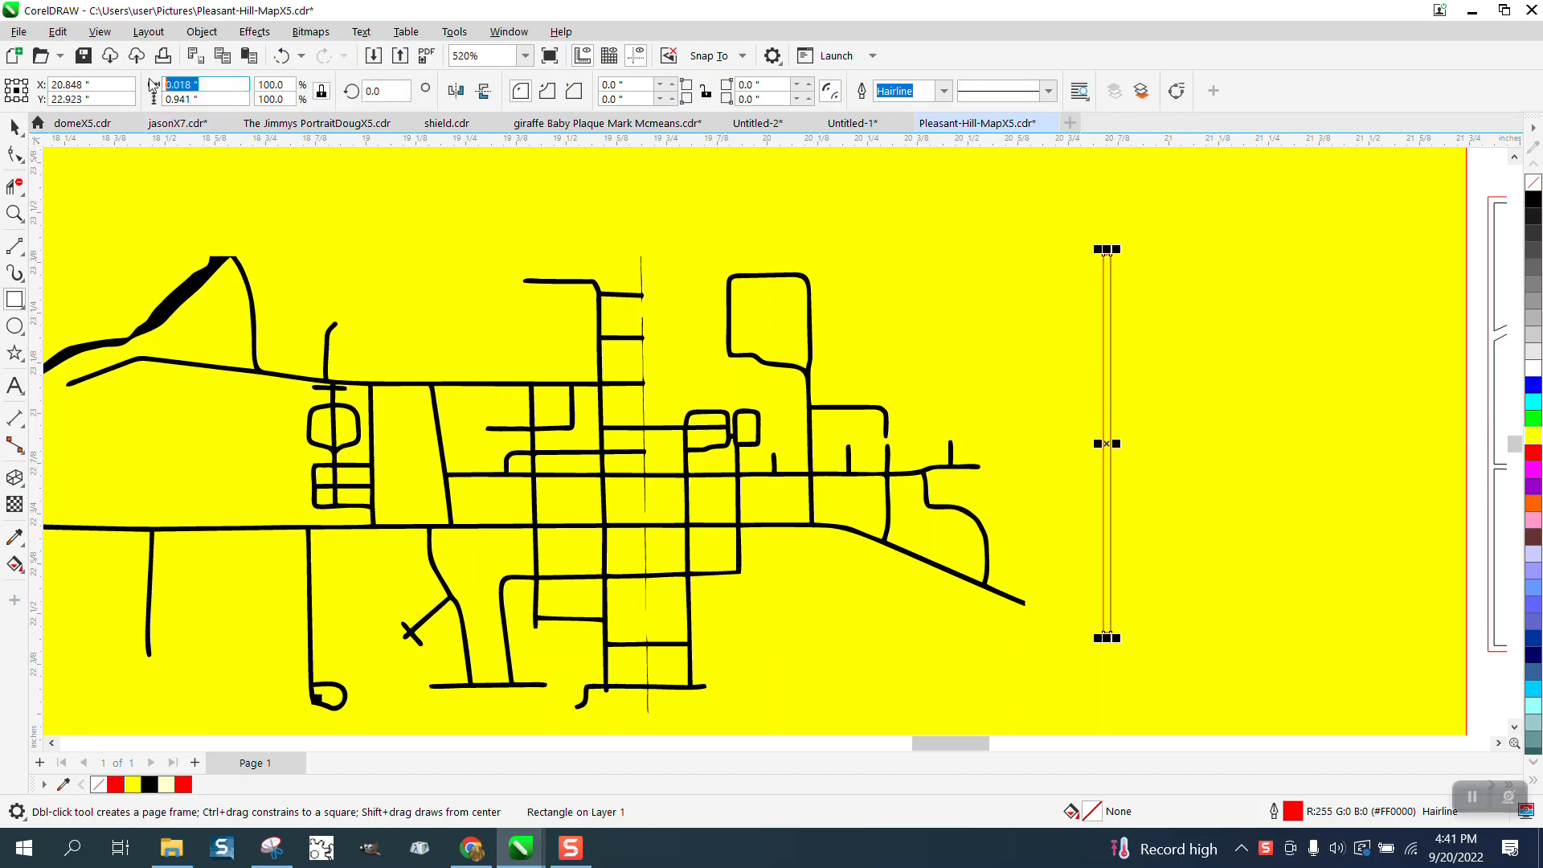
{"action": "type", "text": "0.011"}
{"action": "key", "text": "Return"}
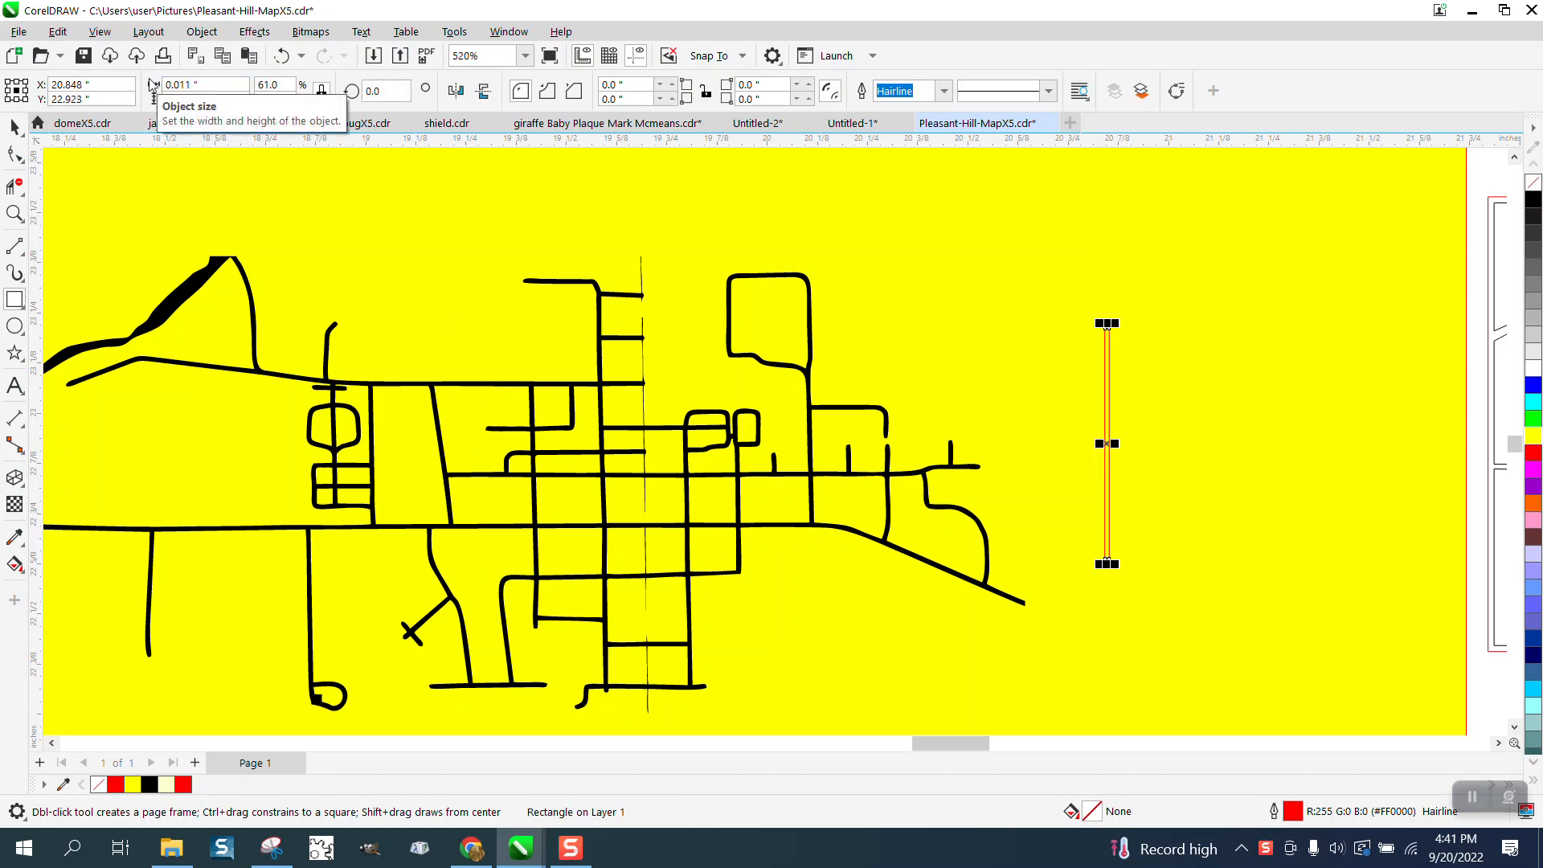
{"action": "left_click_drag", "start_coordinate": [1107, 320], "coordinate": [1106, 218]}
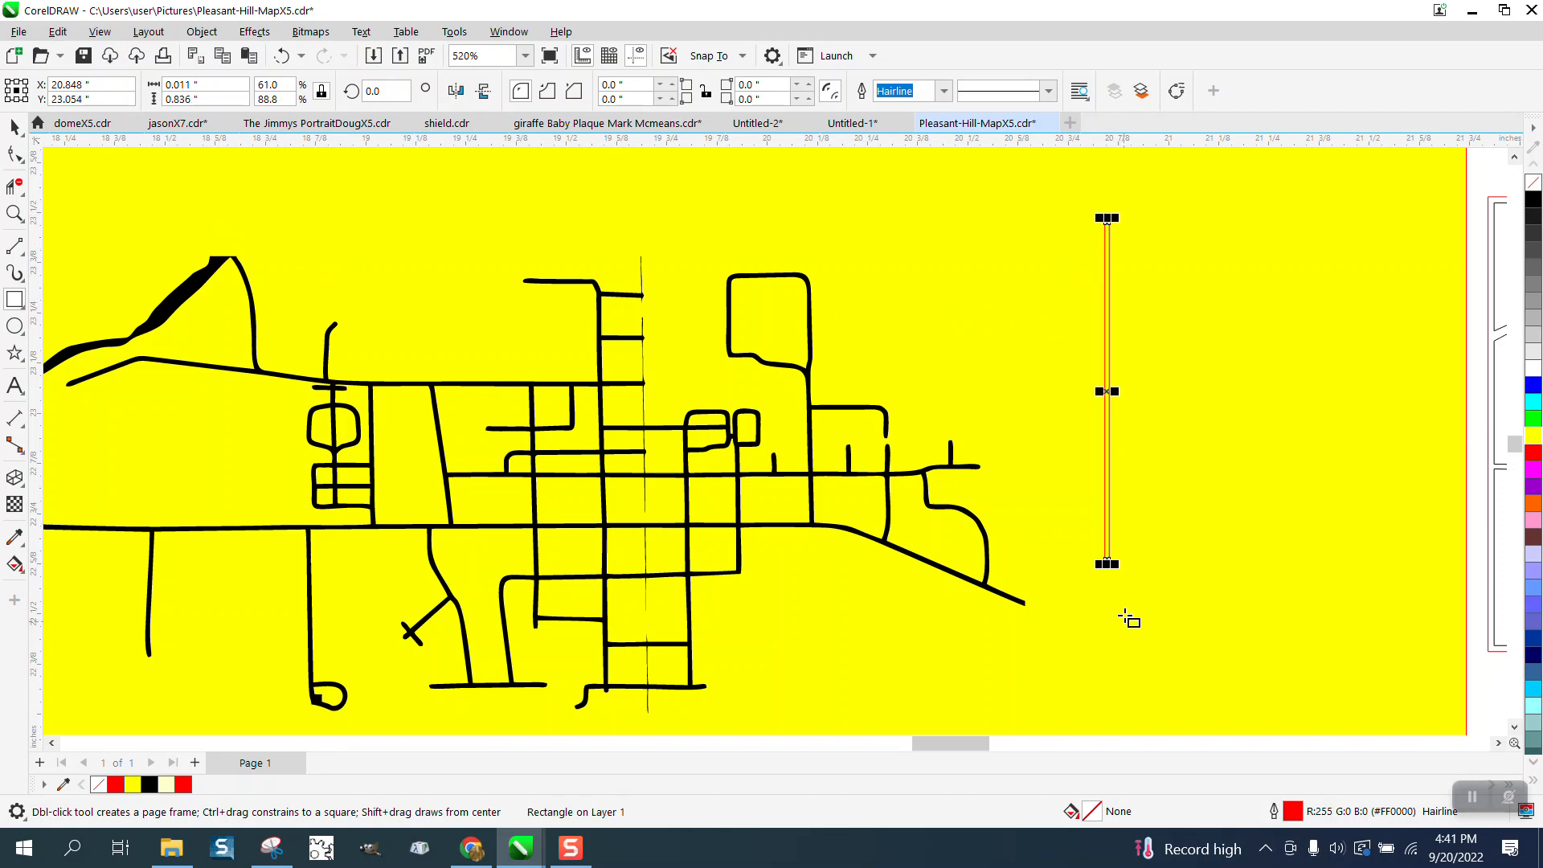
{"action": "left_click_drag", "start_coordinate": [1107, 564], "coordinate": [1107, 648]}
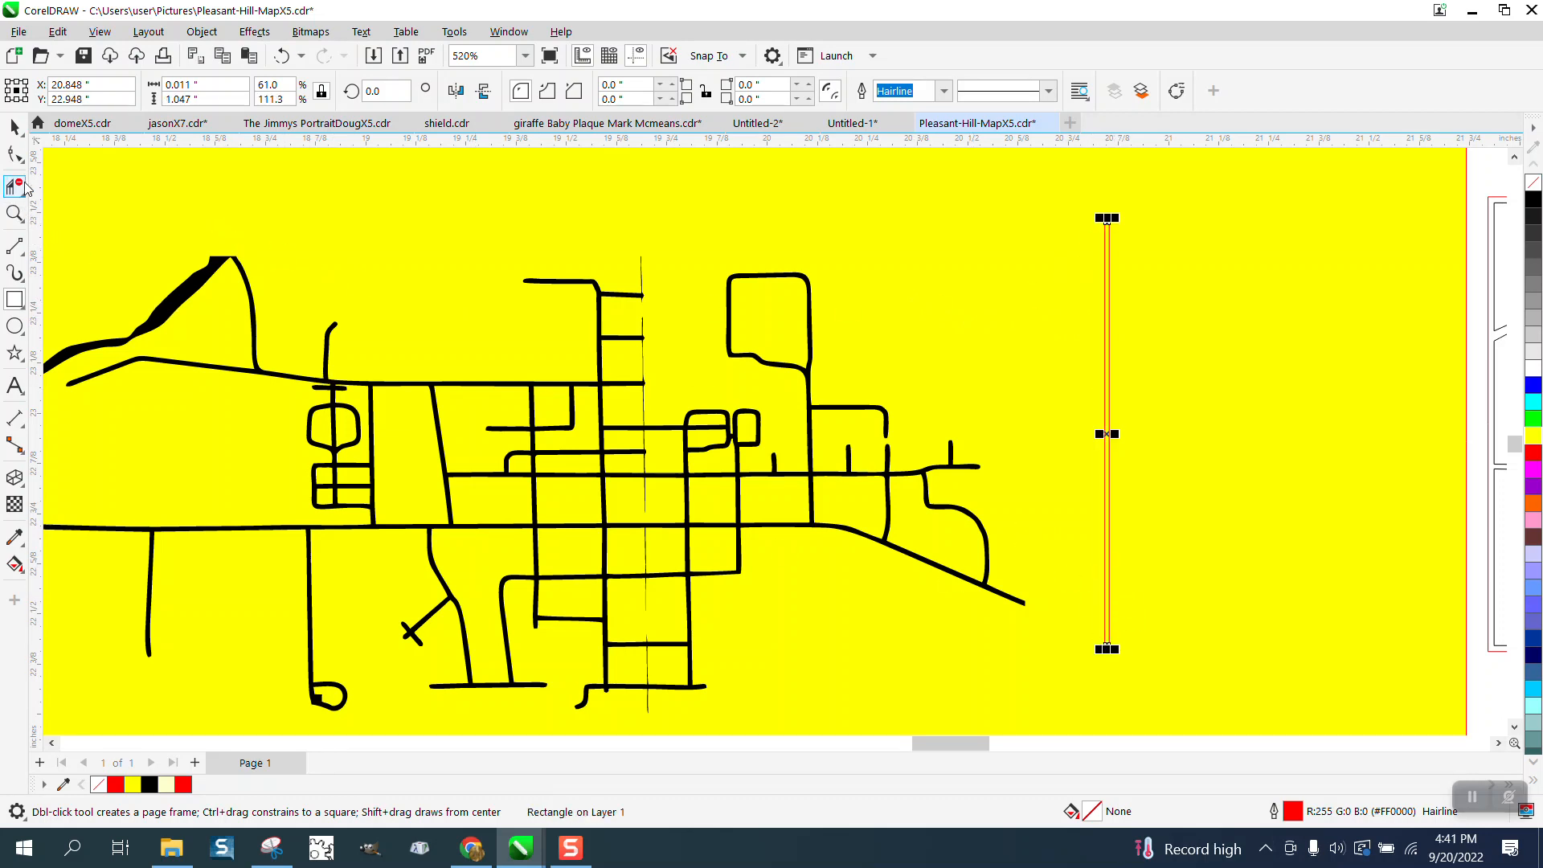
- Move the narrow rectangle onto the thin, broken vertical street line through the middle of the map
{"action": "left_click", "coordinate": [14, 127]}
{"action": "left_click_drag", "start_coordinate": [1112, 435], "coordinate": [654, 498]}
{"action": "left_click", "coordinate": [14, 214]}
{"action": "left_click_drag", "start_coordinate": [625, 237], "coordinate": [794, 693]}
{"action": "left_click_drag", "start_coordinate": [670, 606], "coordinate": [737, 701]}
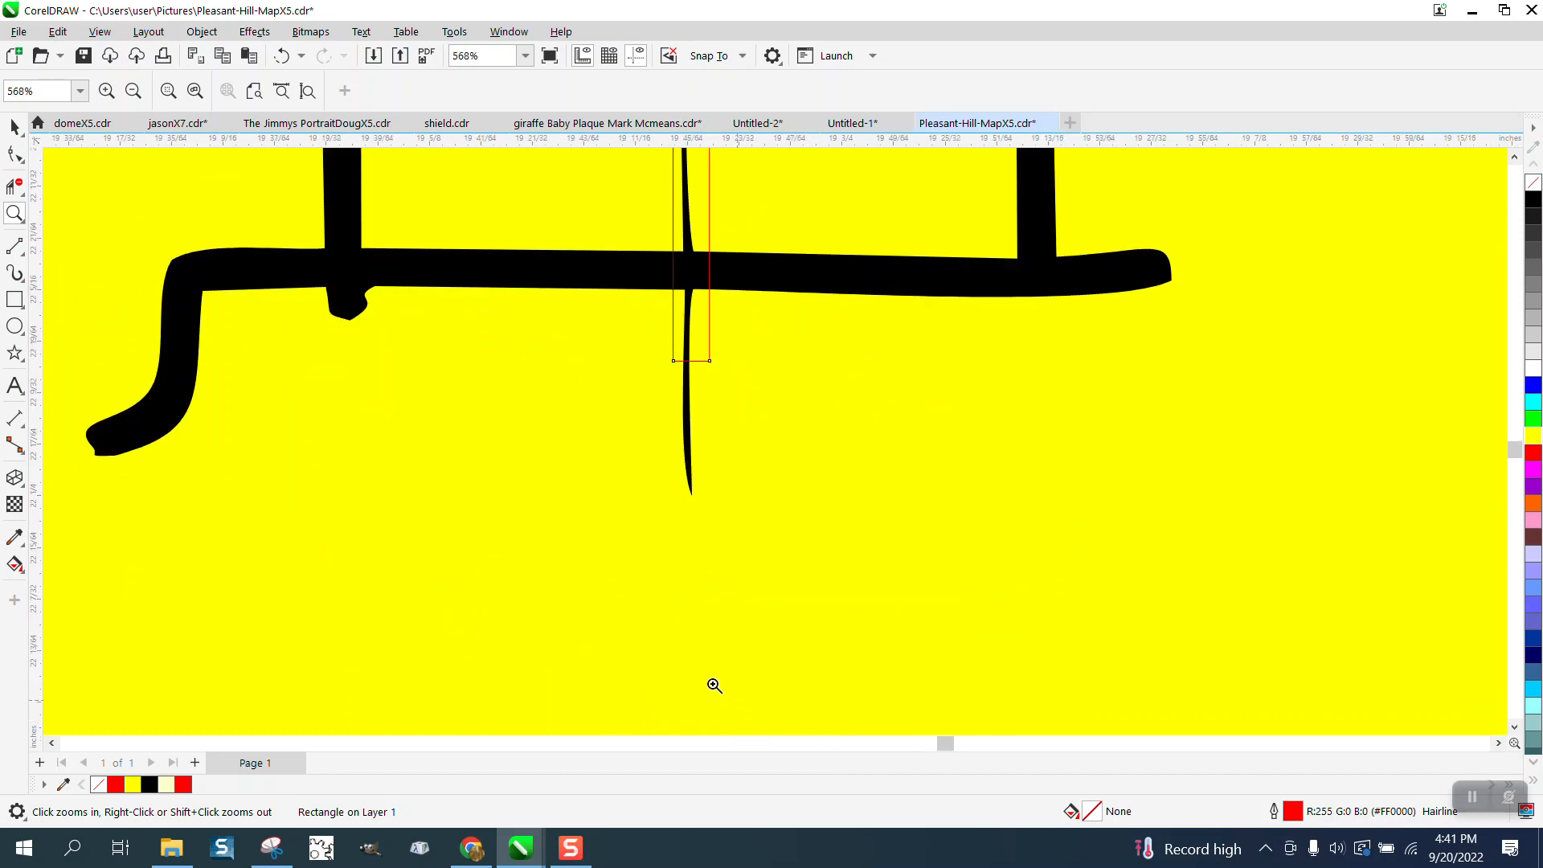
{"action": "left_click", "coordinate": [15, 127]}
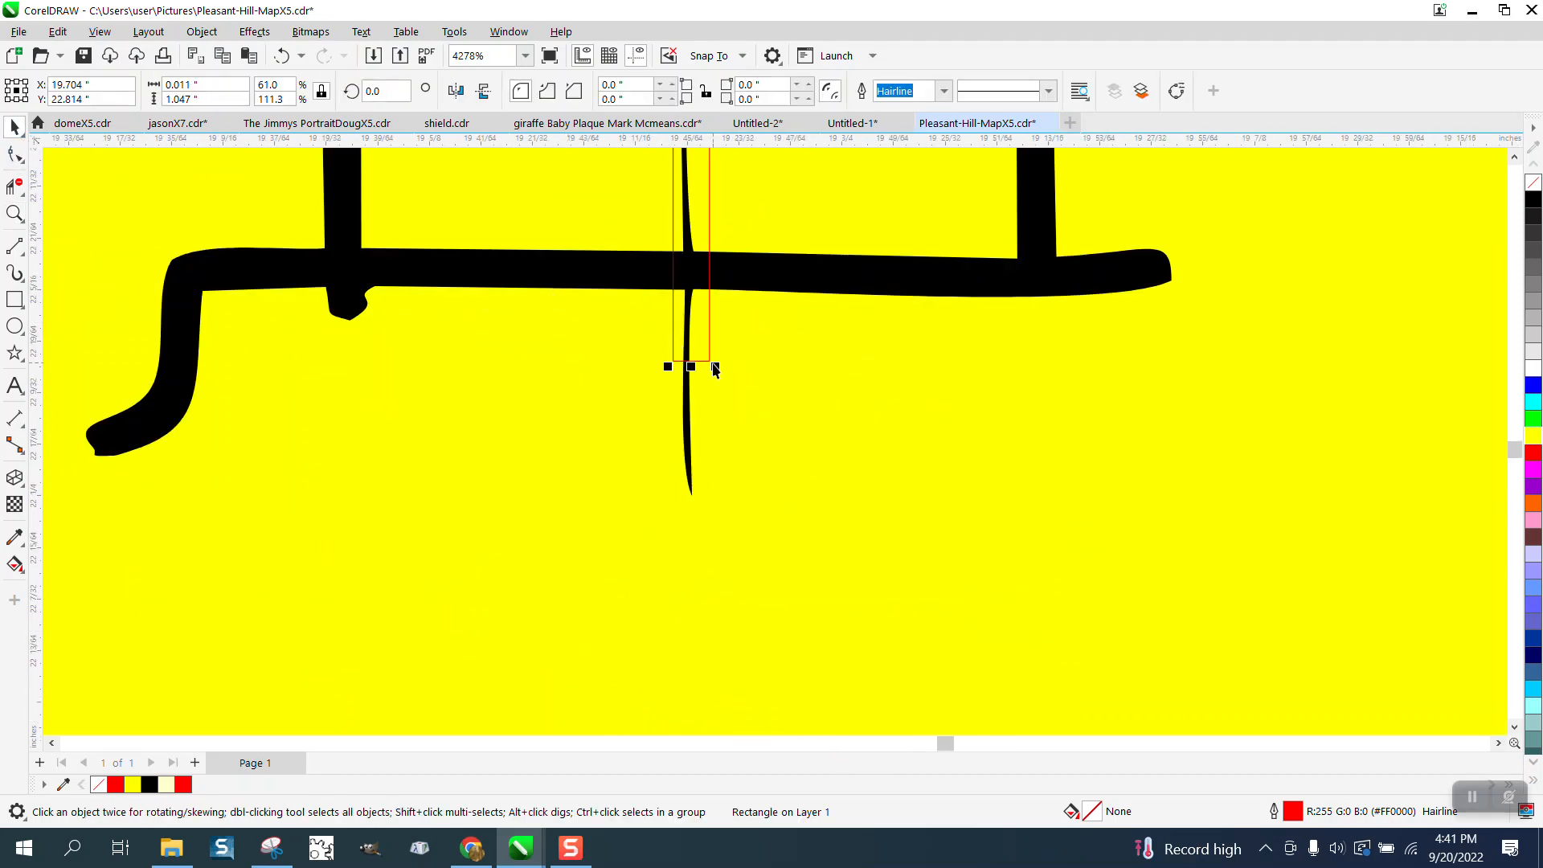
{"action": "left_click_drag", "start_coordinate": [692, 366], "coordinate": [688, 367]}
{"action": "scroll", "coordinate": [687, 367], "scroll_direction": "down", "scroll_amount": 5}
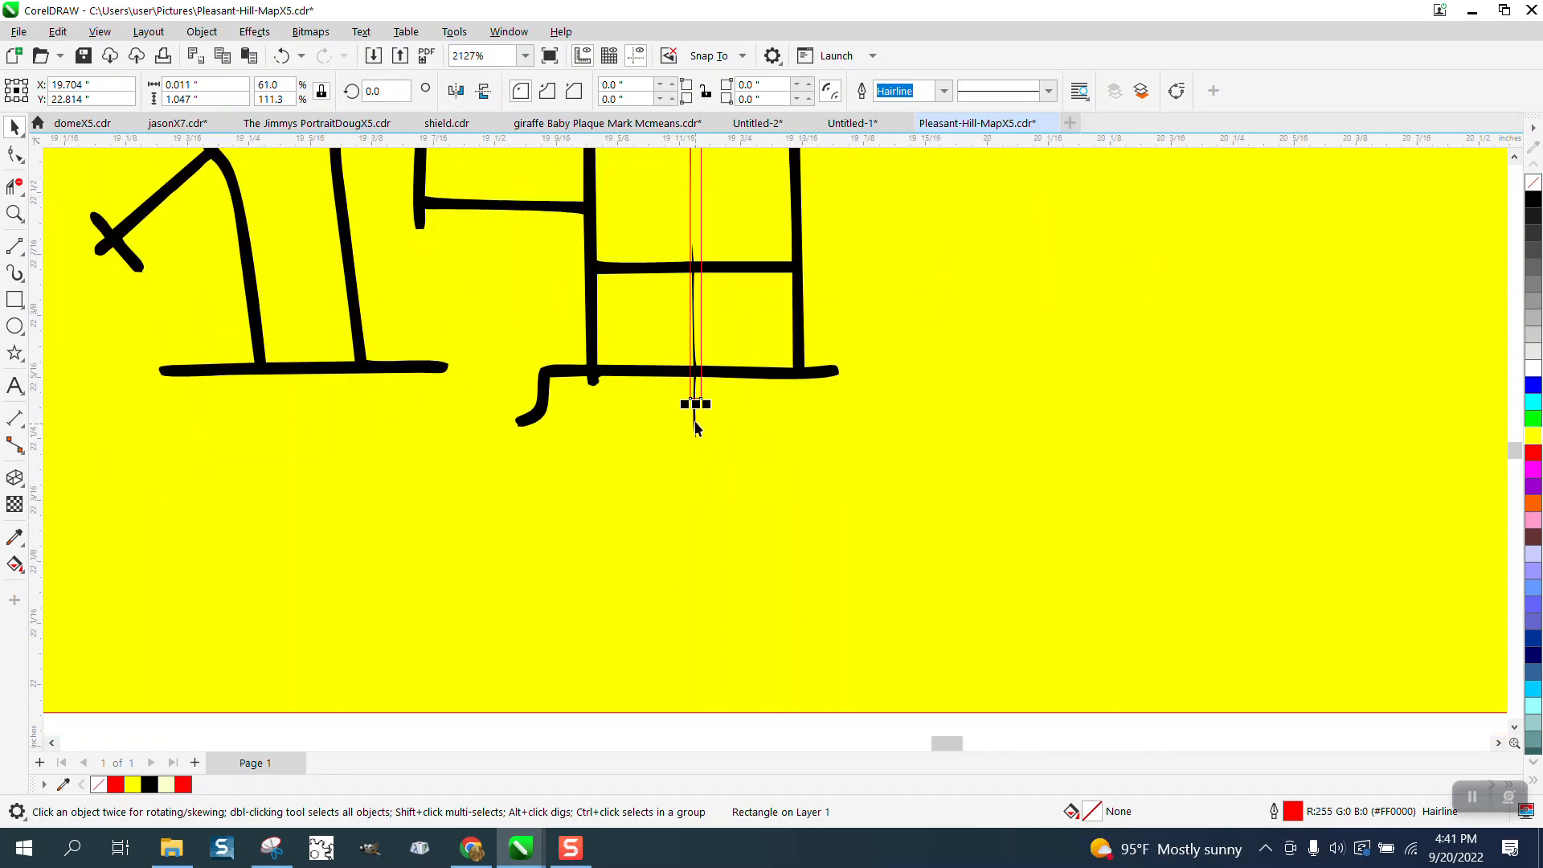
- Place the rectangle's rotation centre at its lower end and rotate it about 0.956° to follow the thin line's slant
{"action": "left_click", "coordinate": [696, 301]}
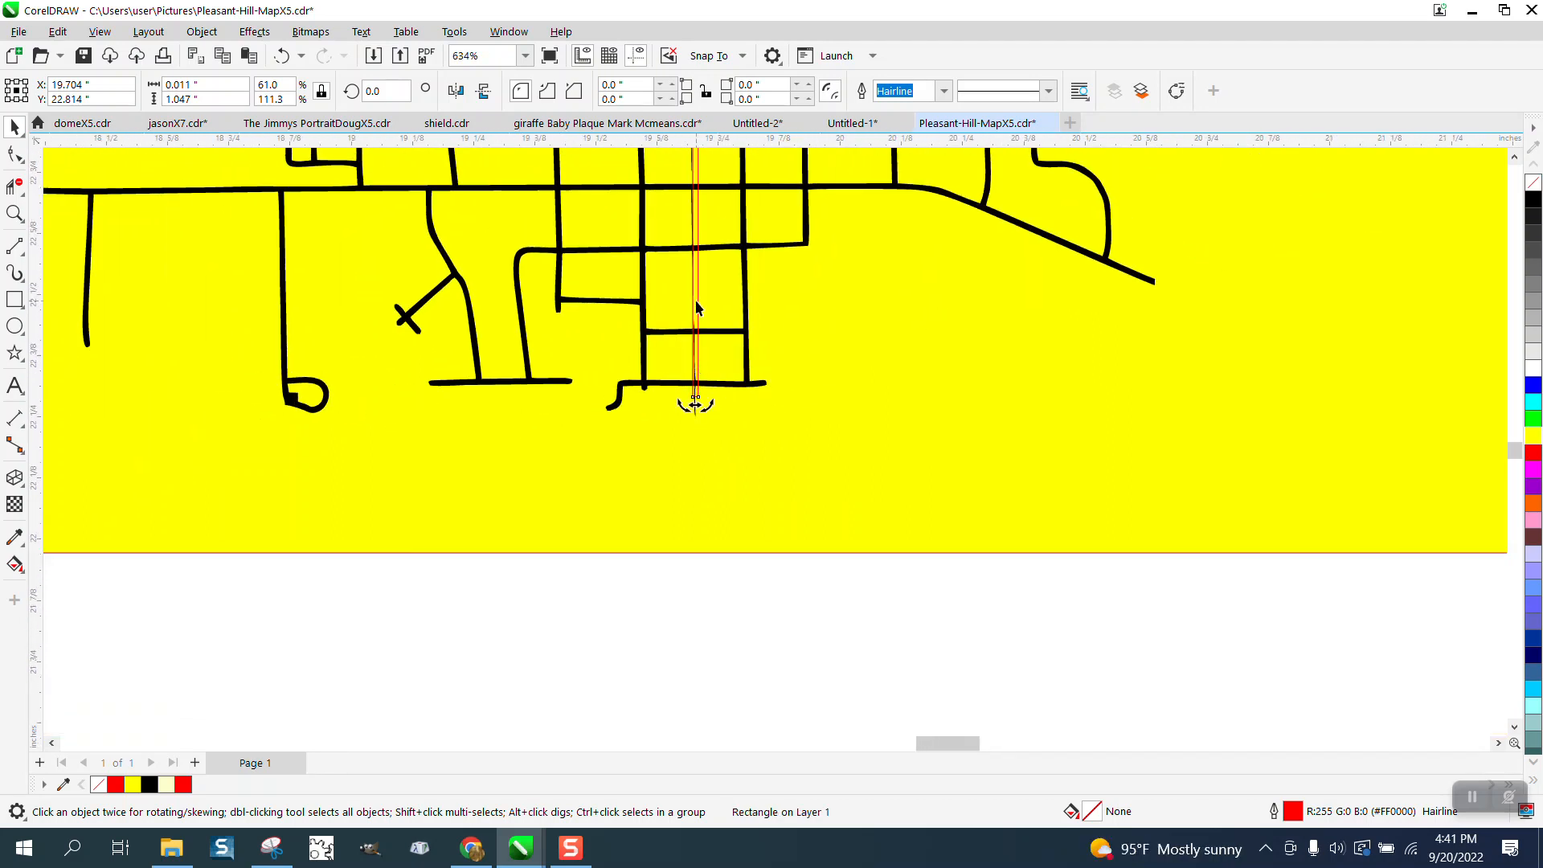
{"action": "scroll", "coordinate": [696, 298], "scroll_direction": "down", "scroll_amount": 1}
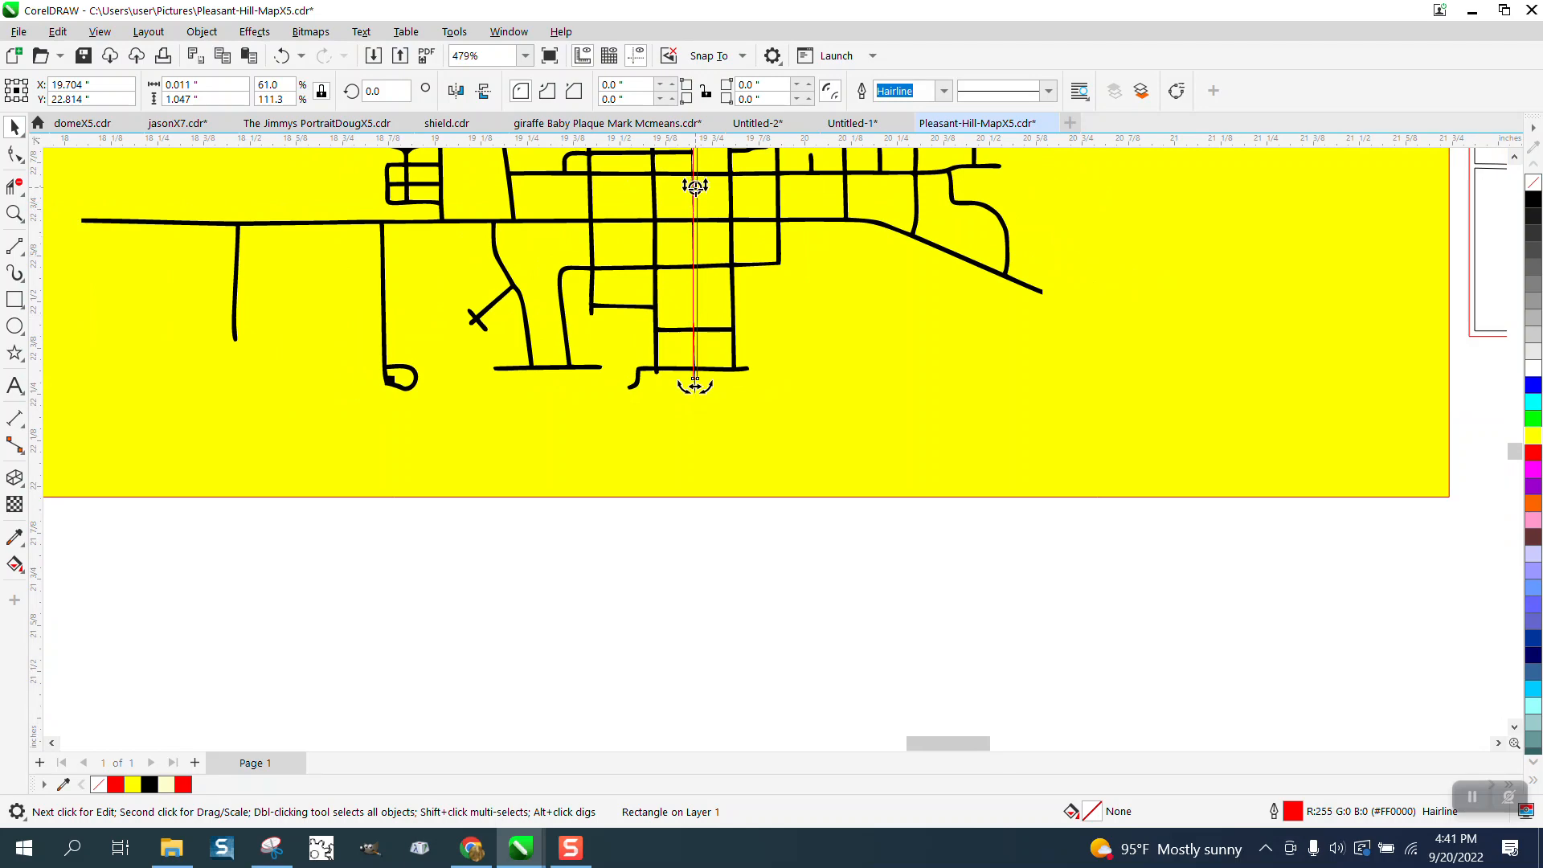
{"action": "scroll", "coordinate": [696, 382], "scroll_direction": "down", "scroll_amount": 2}
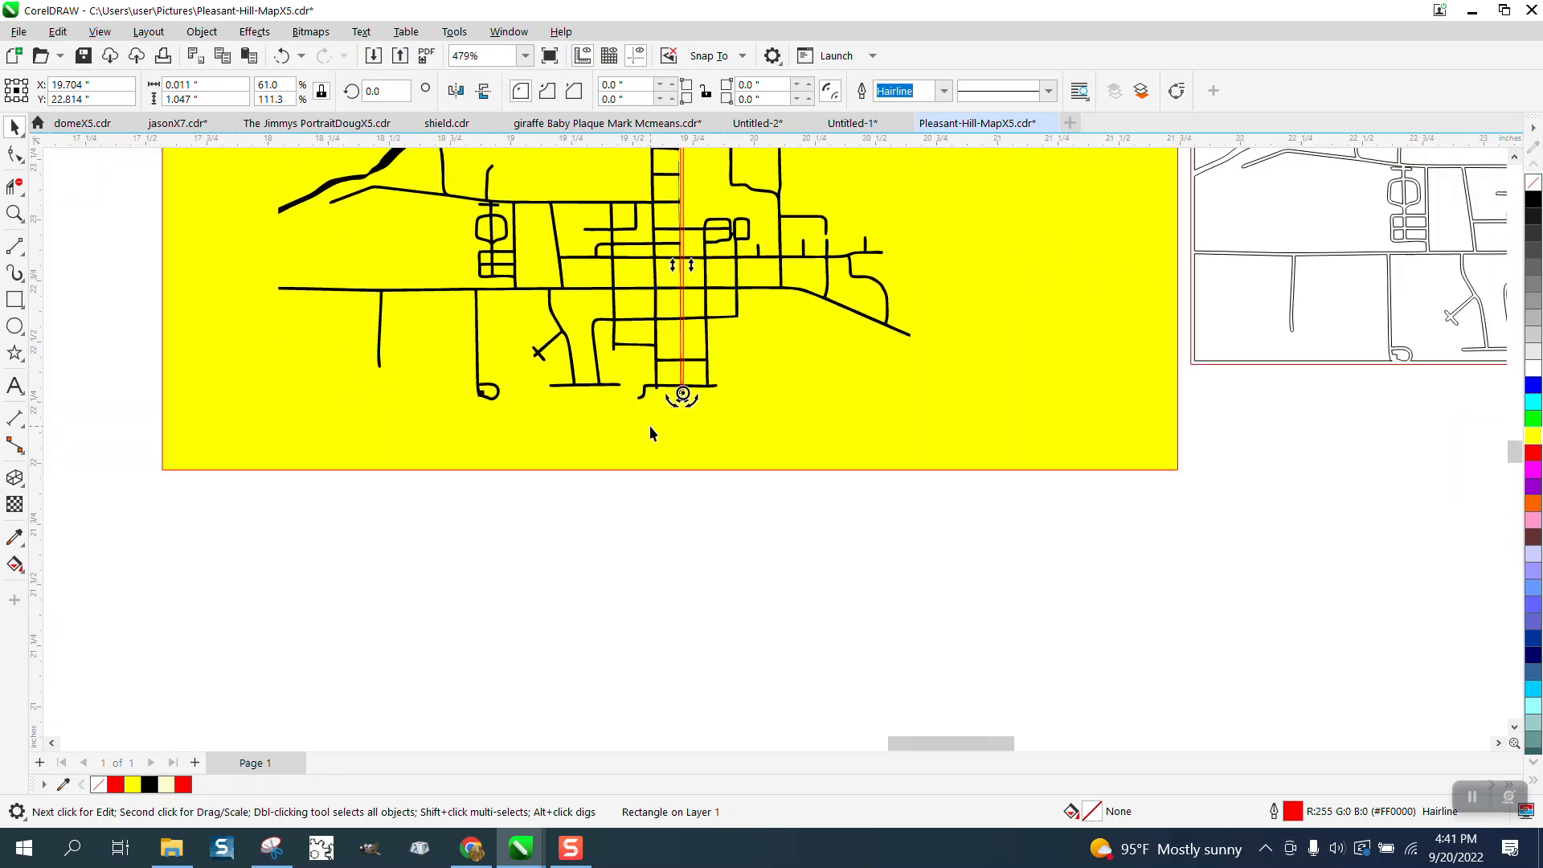
{"action": "left_click", "coordinate": [15, 213]}
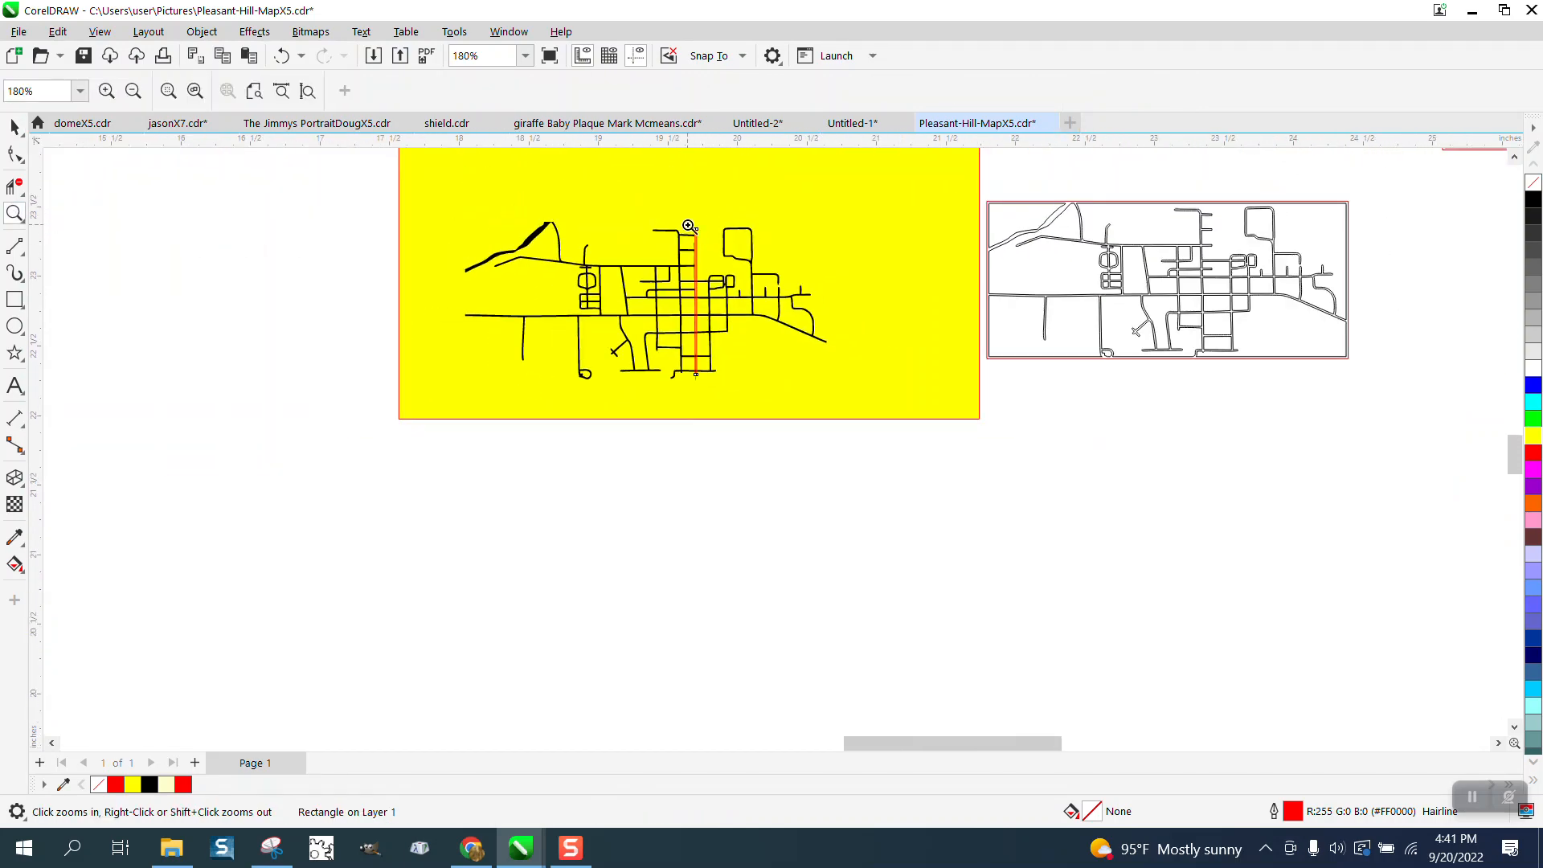
{"action": "left_click_drag", "start_coordinate": [681, 221], "coordinate": [778, 318]}
{"action": "left_click", "coordinate": [14, 126]}
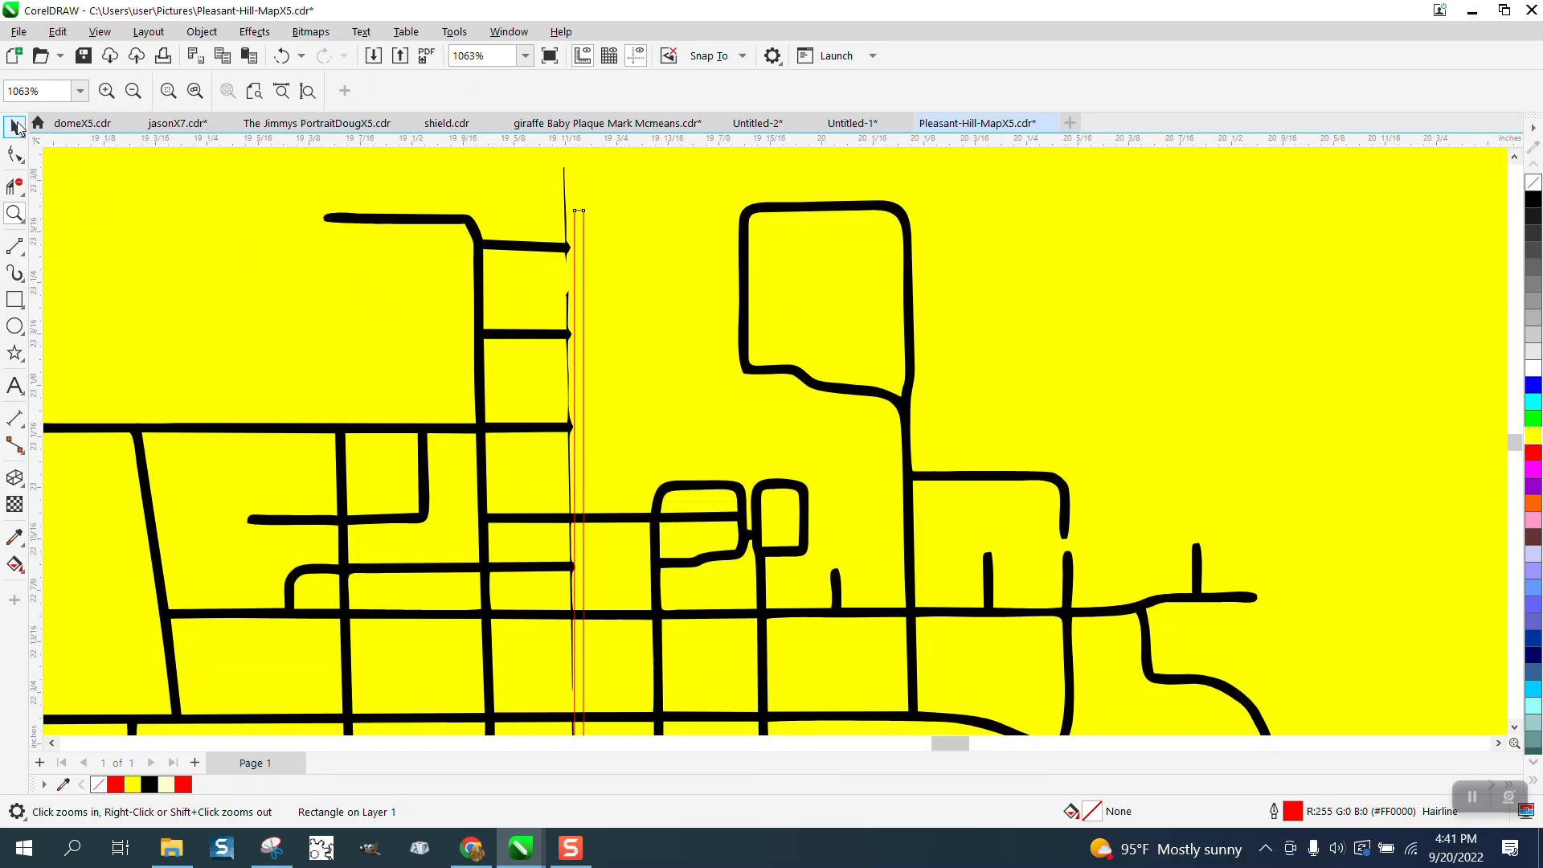
{"action": "left_click", "coordinate": [586, 221]}
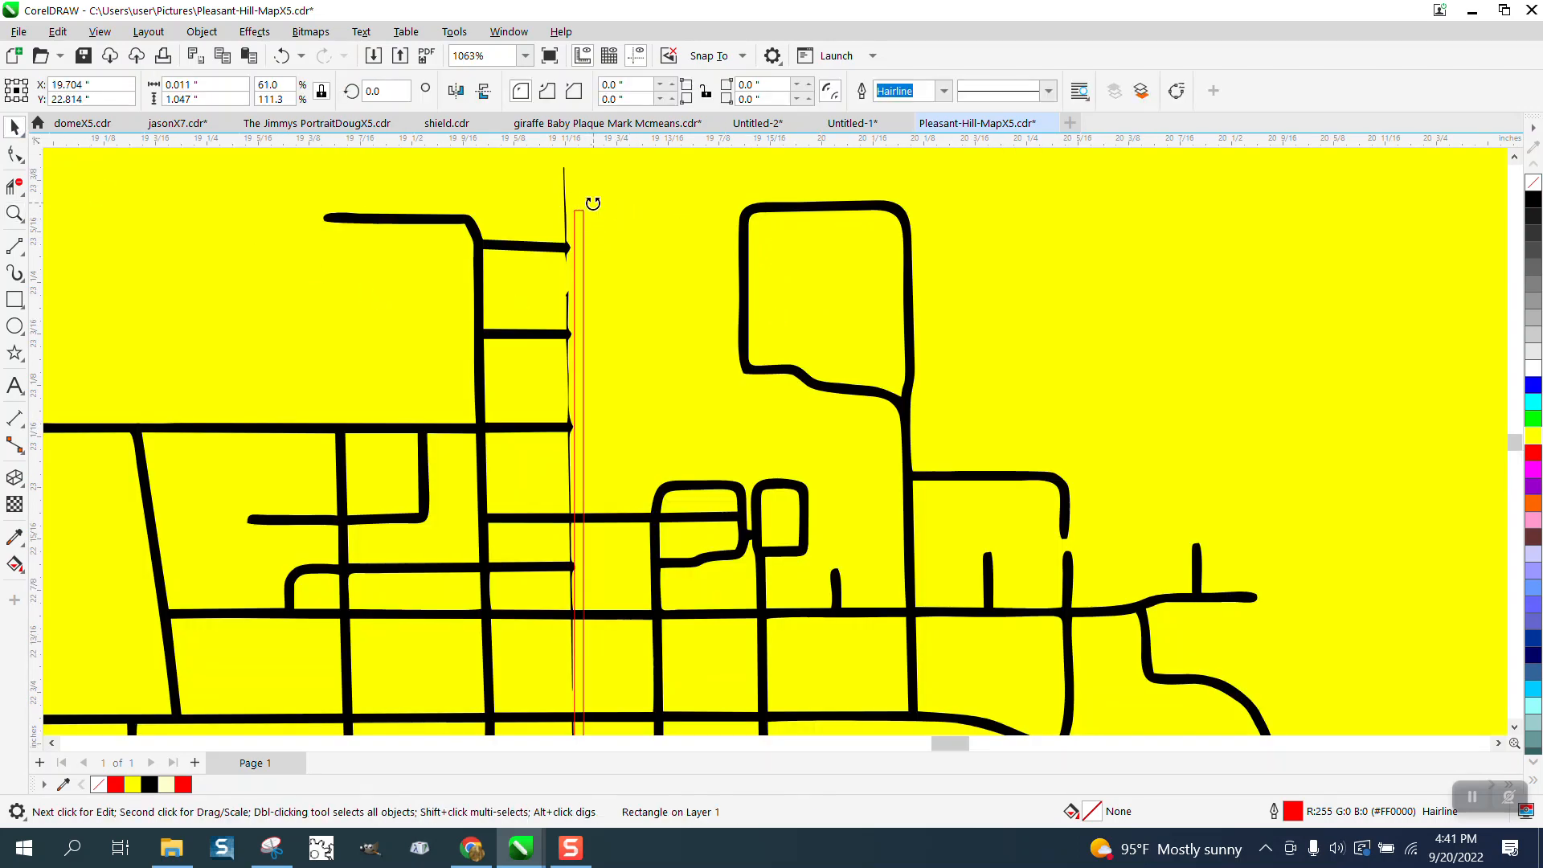
{"action": "left_click_drag", "start_coordinate": [590, 201], "coordinate": [576, 202]}
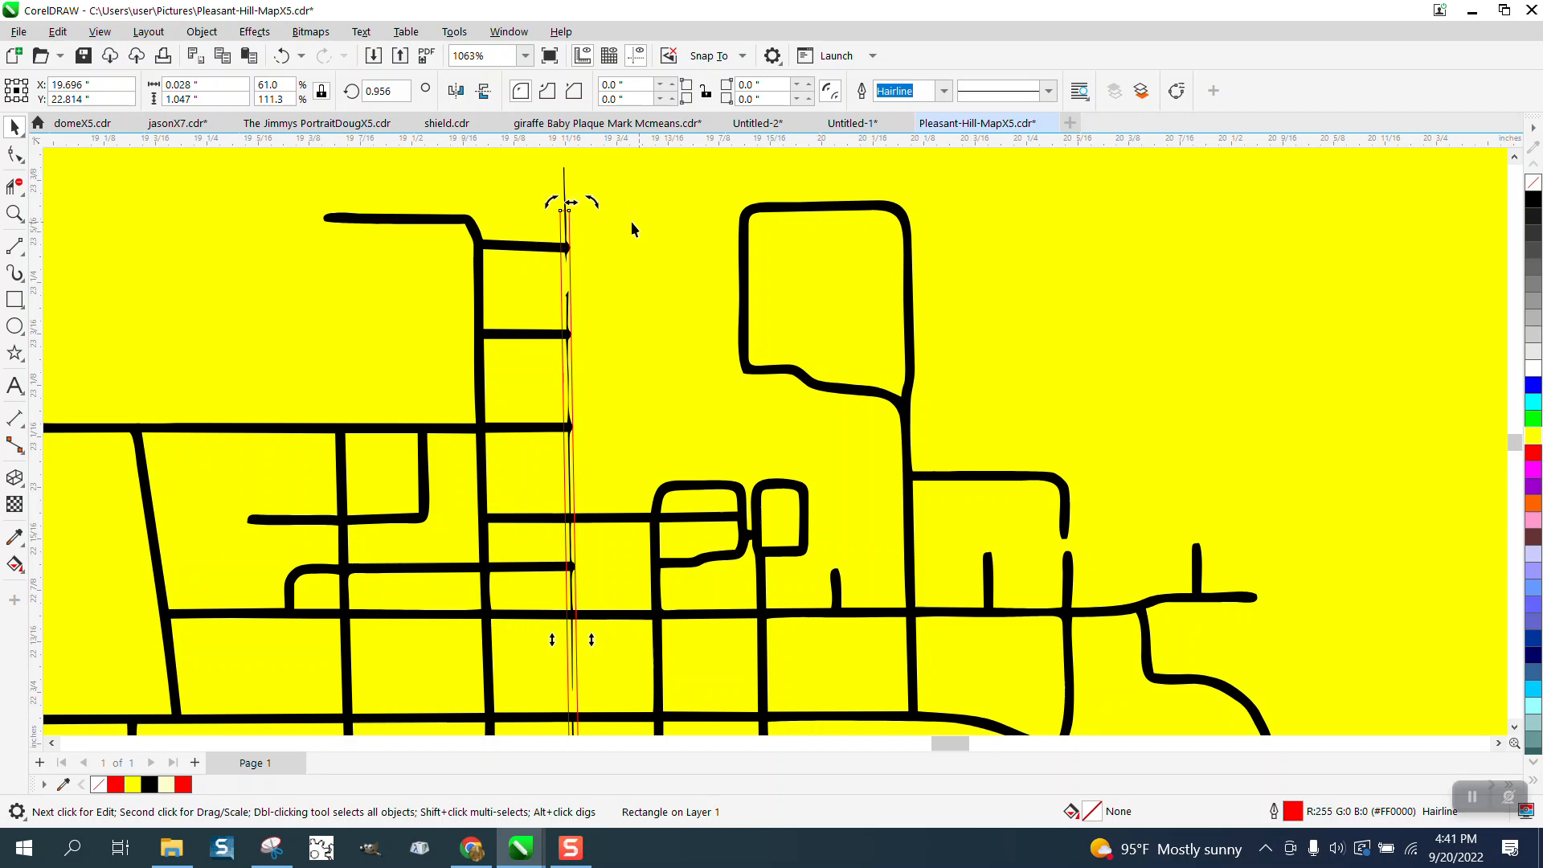
- Shift the tilted rectangle up along the thin line until it covers the line's upper end
{"action": "left_click", "coordinate": [571, 212]}
{"action": "left_click_drag", "start_coordinate": [570, 208], "coordinate": [572, 184]}
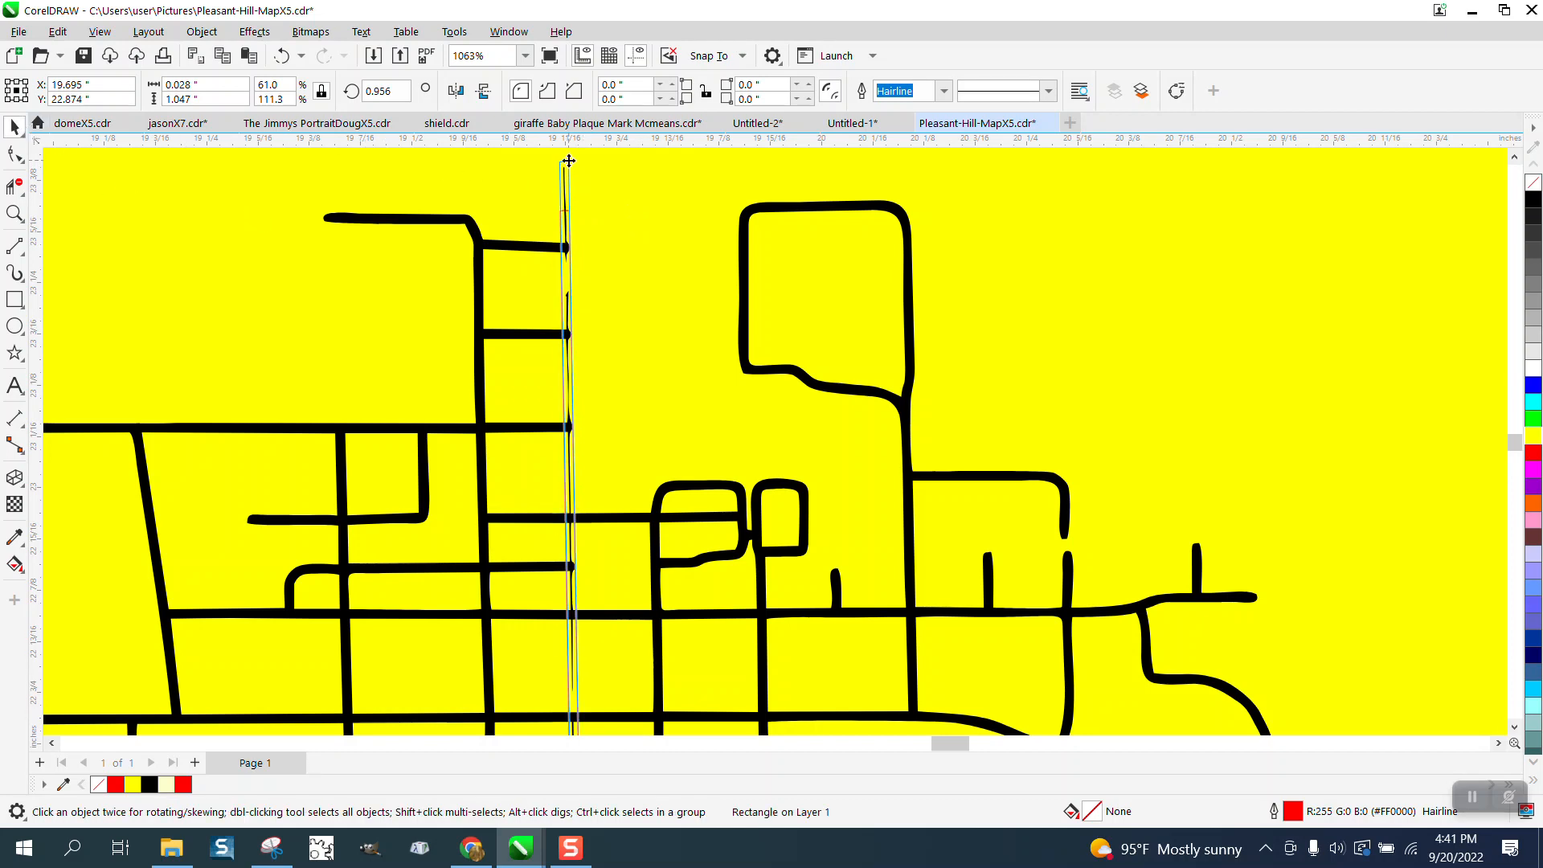
{"action": "scroll", "coordinate": [572, 183], "scroll_direction": "down", "scroll_amount": 1}
{"action": "scroll", "coordinate": [572, 191], "scroll_direction": "down", "scroll_amount": 1}
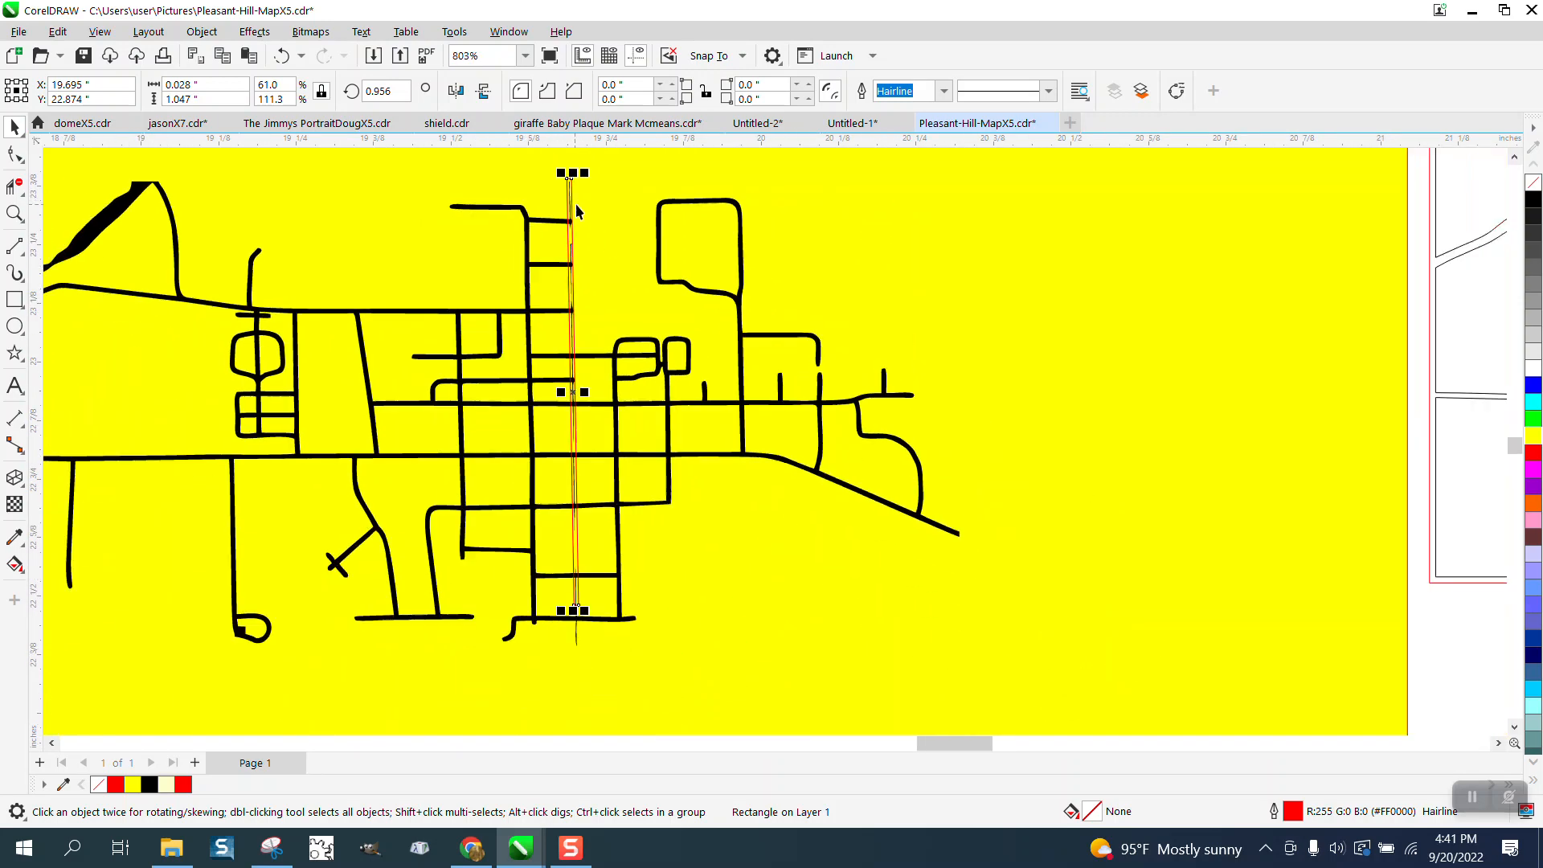
{"action": "left_click", "coordinate": [660, 248]}
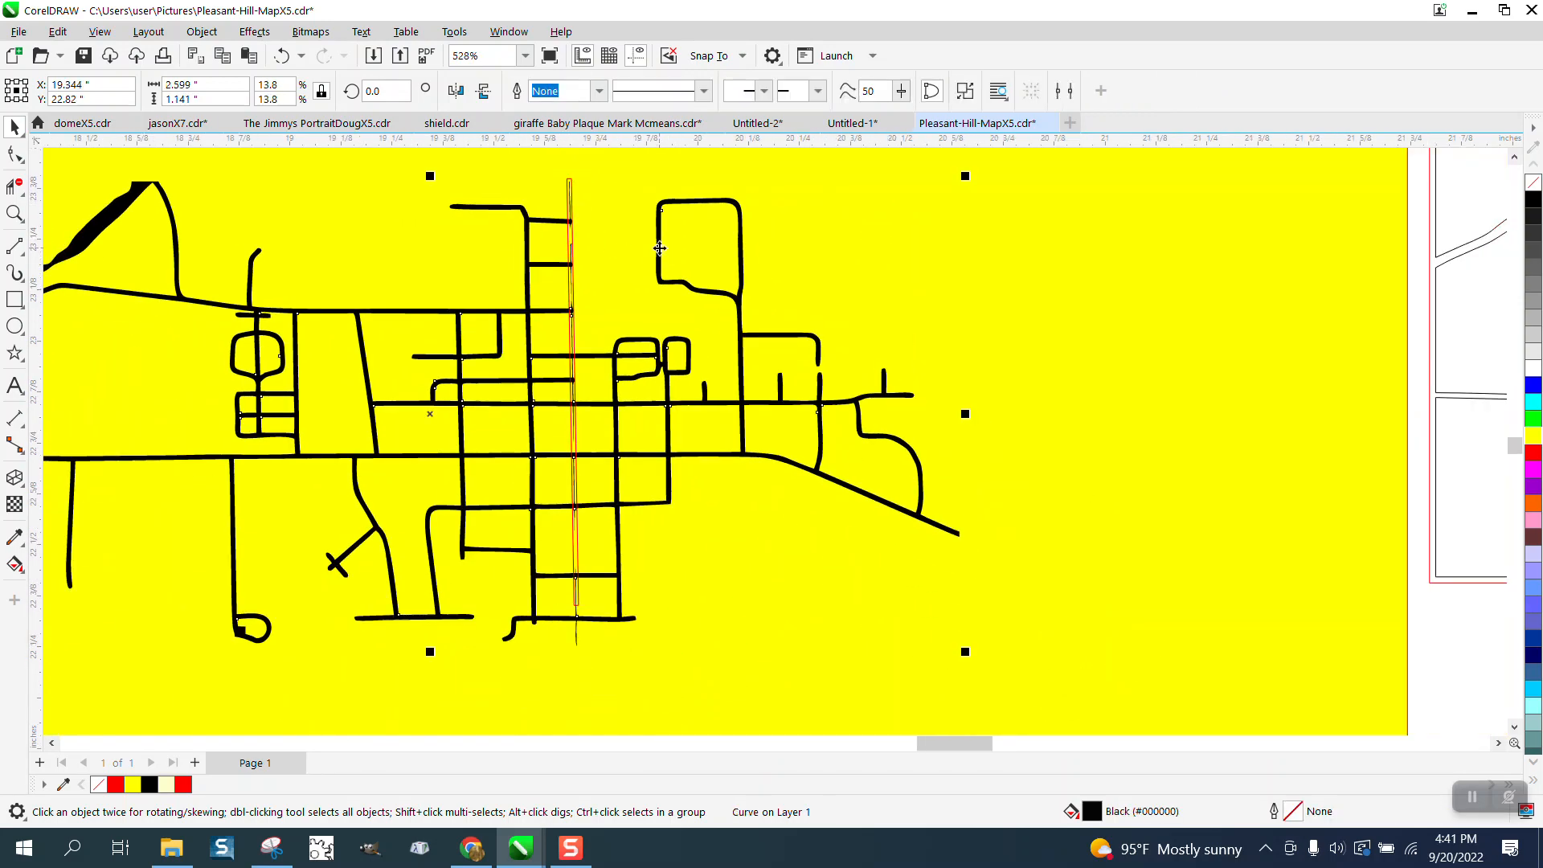
{"action": "left_click", "coordinate": [202, 32]}
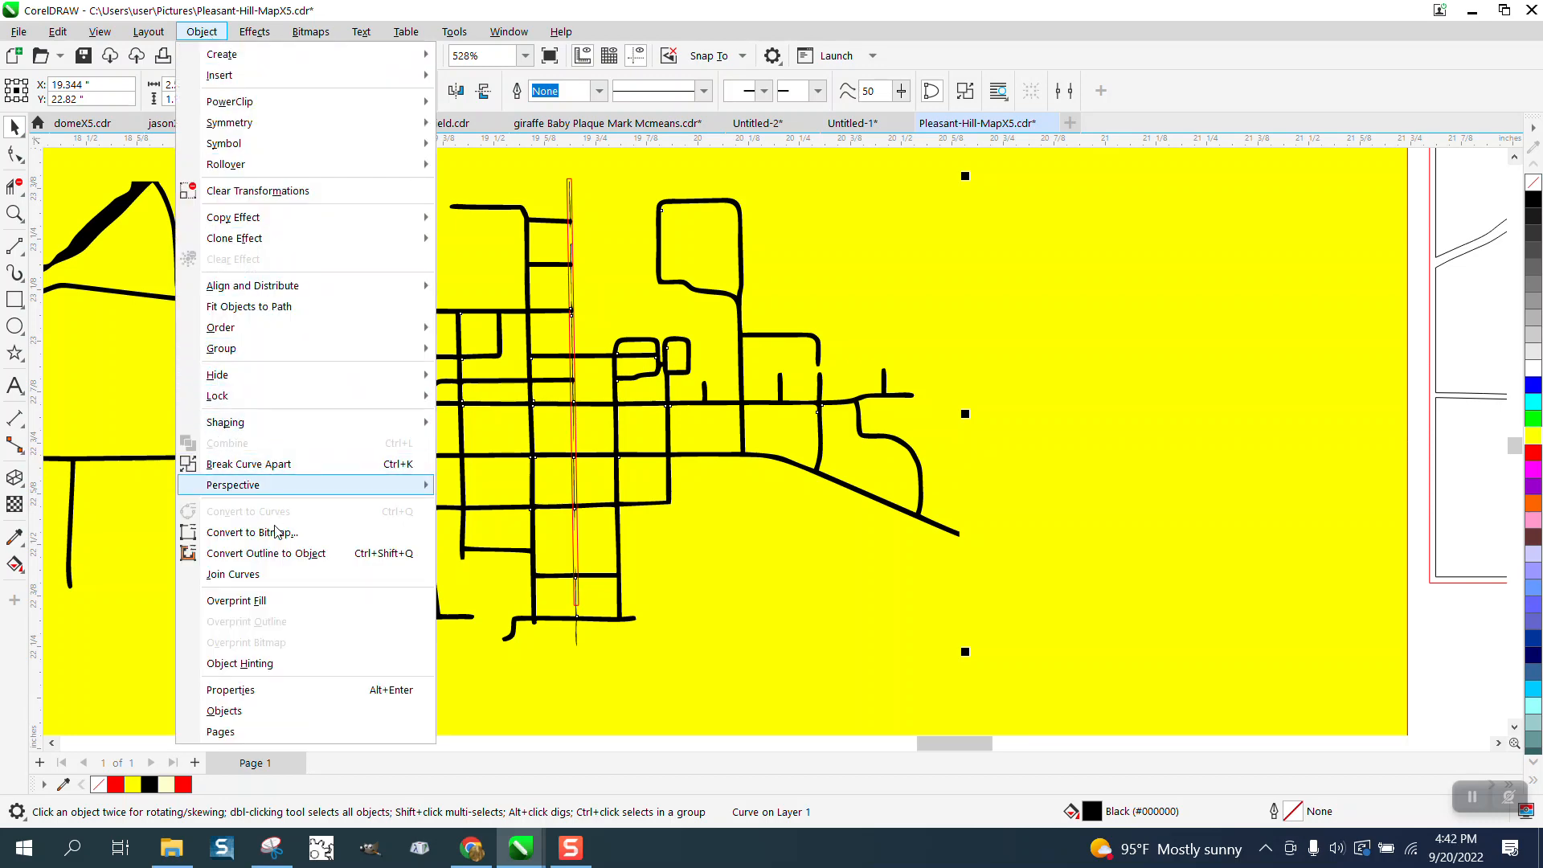
{"action": "left_click", "coordinate": [286, 554]}
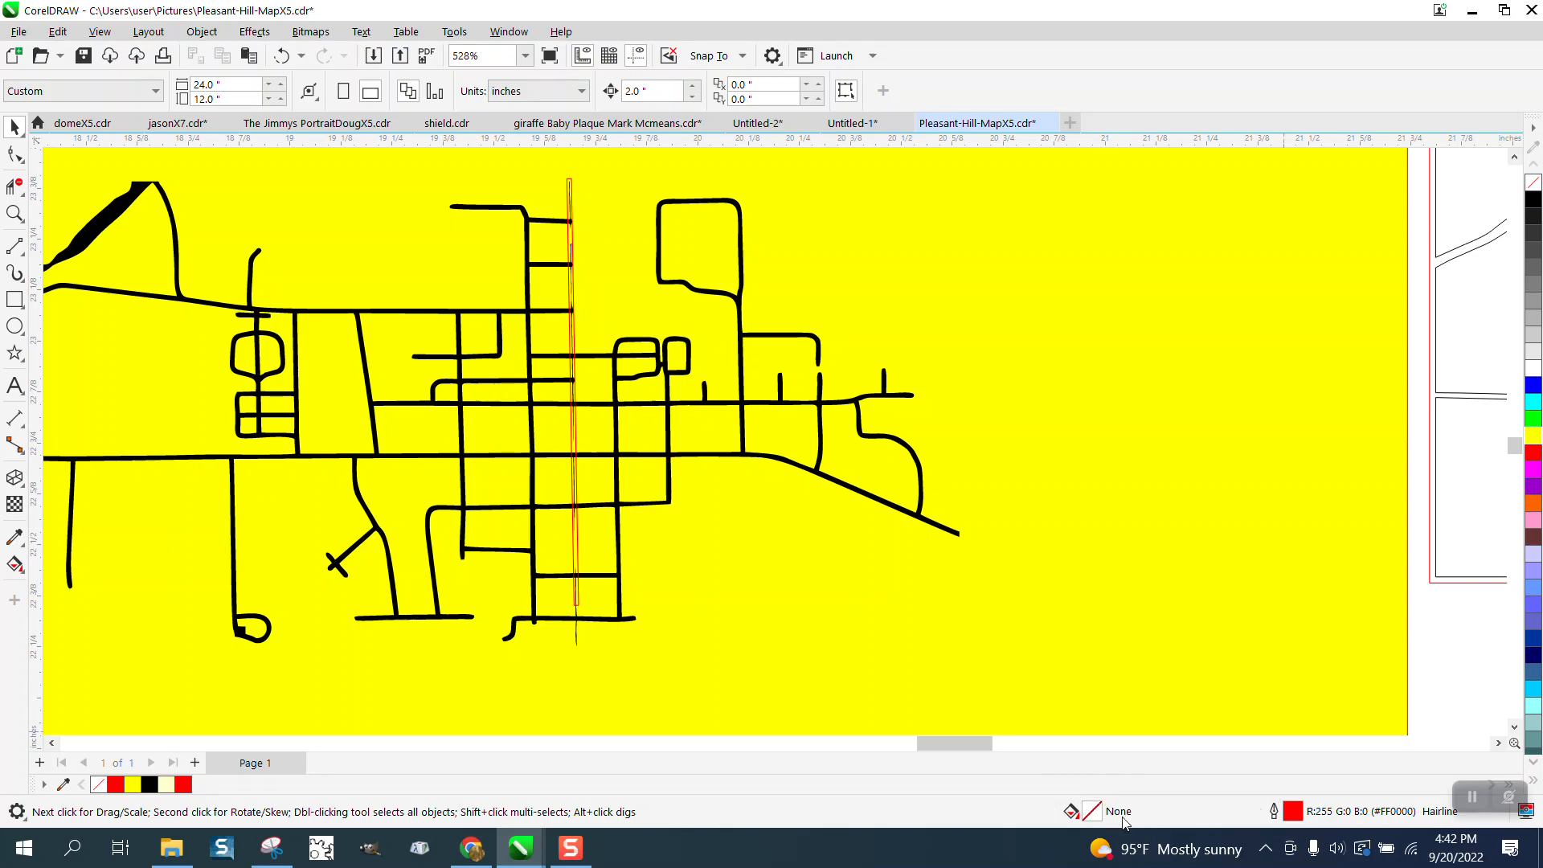
- Remove the street map curve's fill and give it a black hairline outline
{"action": "left_click", "coordinate": [1533, 186]}
{"action": "left_click", "coordinate": [886, 532]}
{"action": "left_click", "coordinate": [741, 298]}
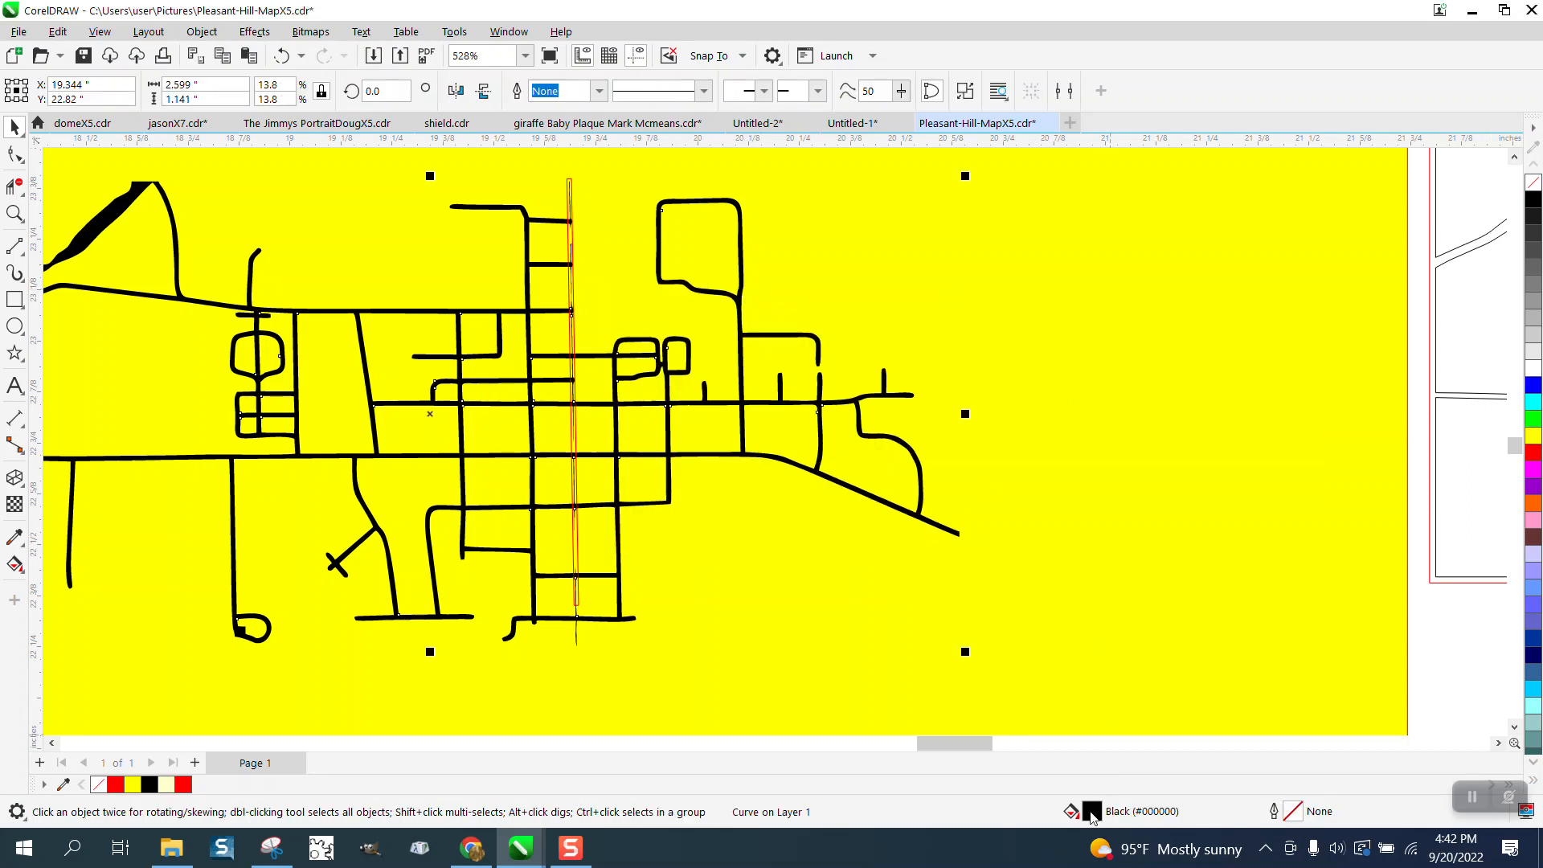
{"action": "left_click", "coordinate": [1535, 185]}
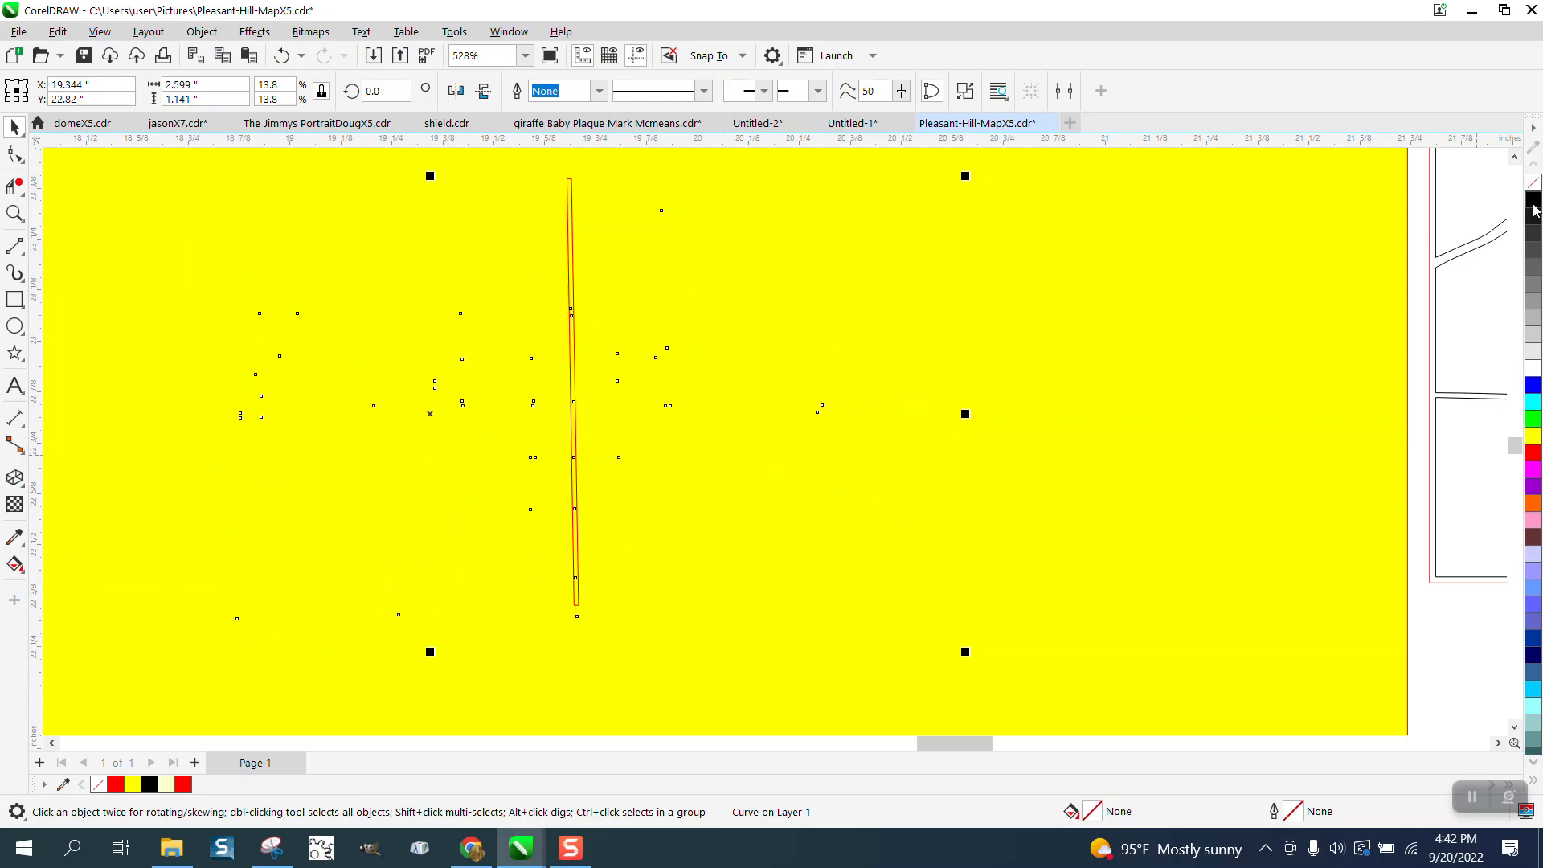
{"action": "right_click", "coordinate": [1535, 201]}
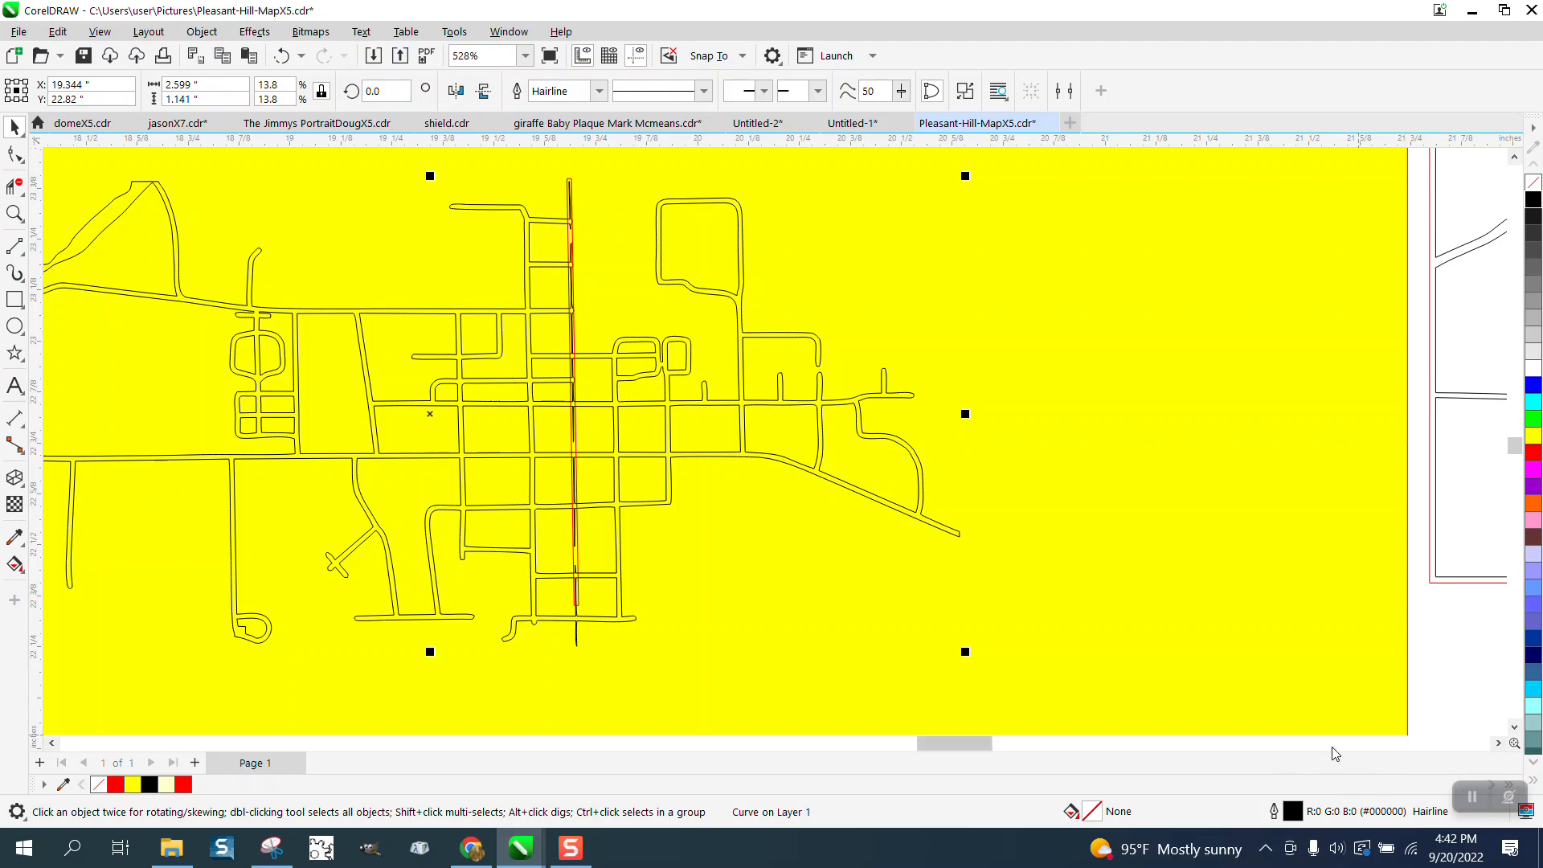
- Use Virtual Segment Delete to remove the thin line's upper stub and the spike at the first cross street inside the red rectangle
{"action": "left_click", "coordinate": [14, 214]}
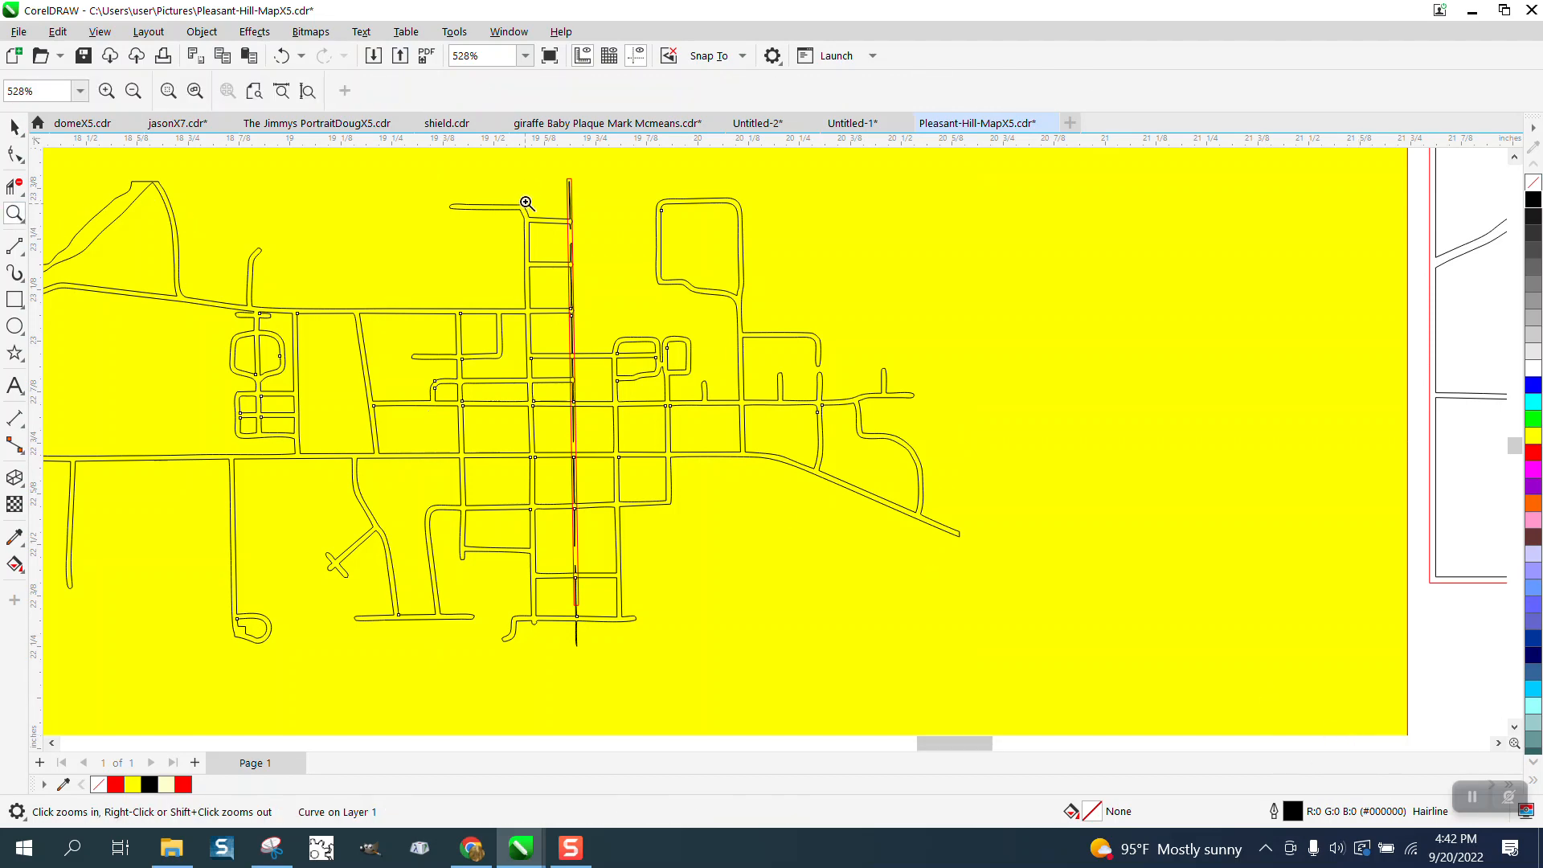
{"action": "left_click_drag", "start_coordinate": [527, 179], "coordinate": [675, 287]}
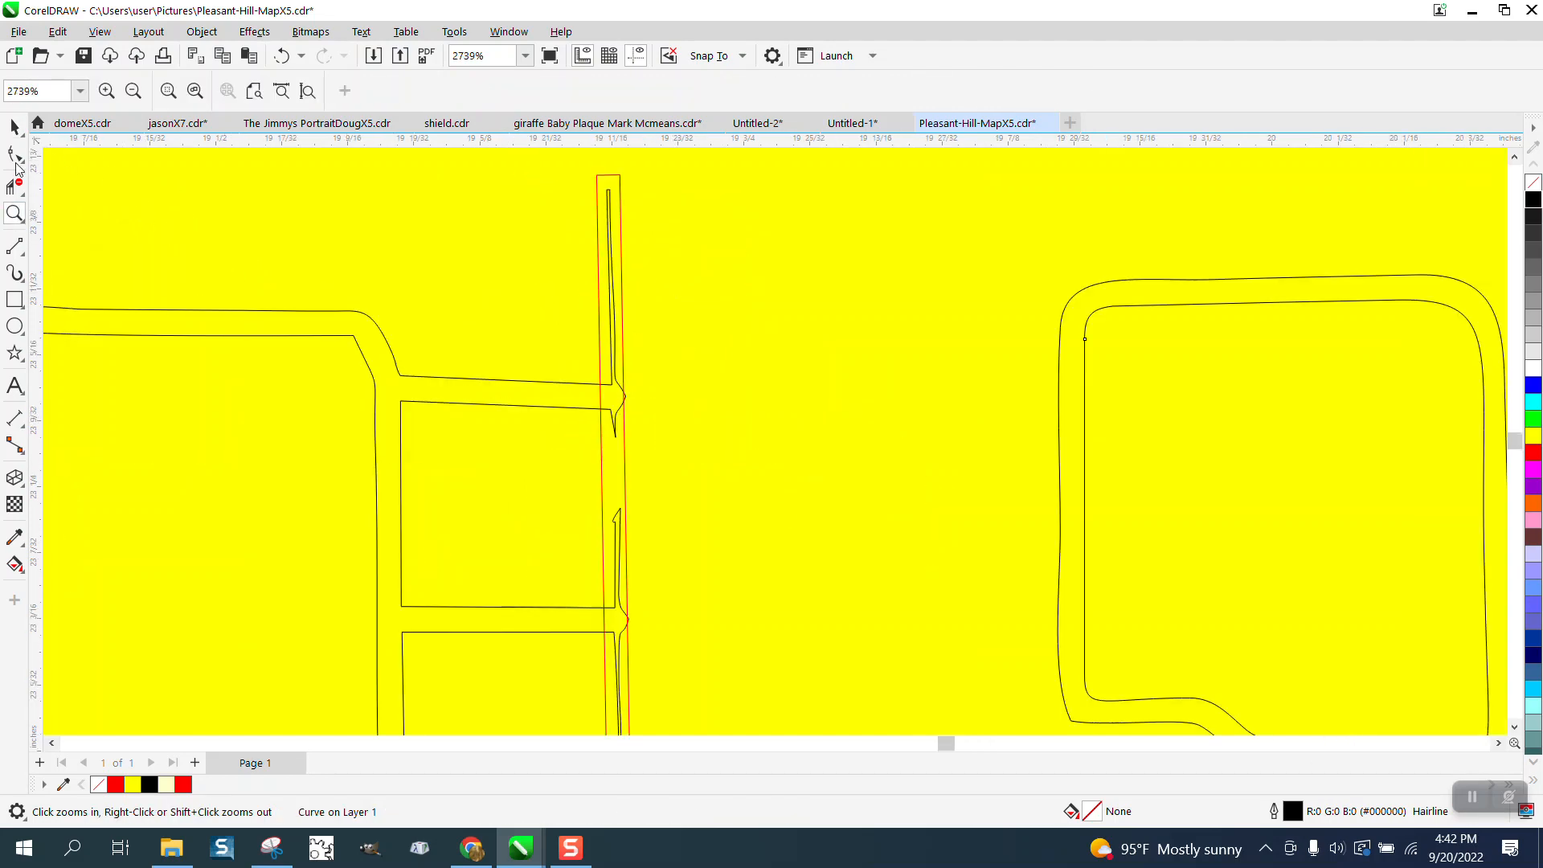
{"action": "left_click", "coordinate": [611, 231]}
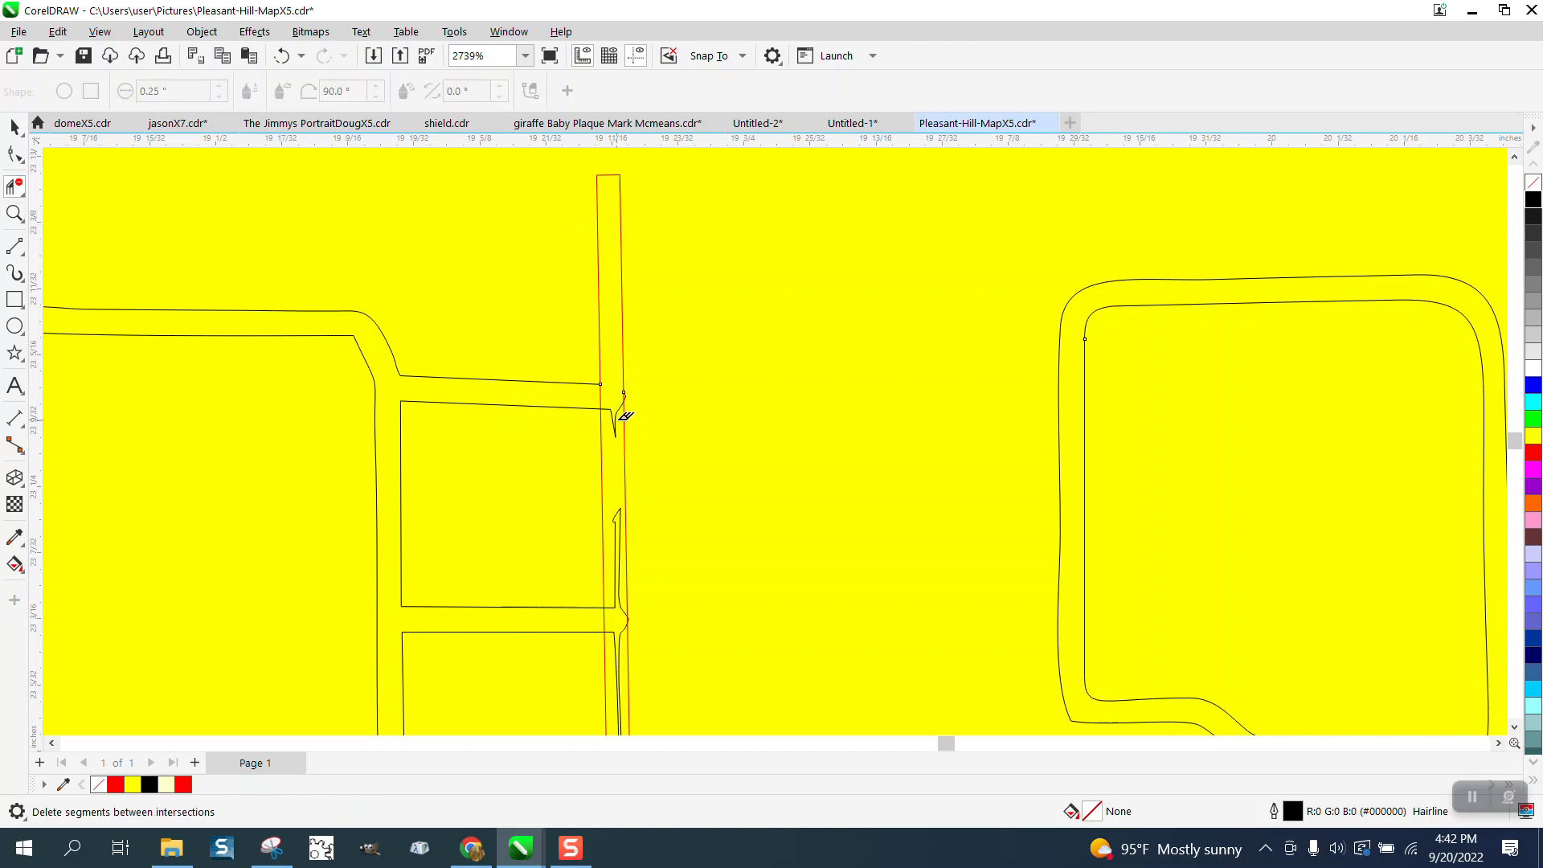
{"action": "left_click", "coordinate": [617, 412]}
{"action": "left_click", "coordinate": [625, 394]}
{"action": "left_click", "coordinate": [281, 56]}
- Delete the small pointed bulge sticking out of the rectangle's right edge at the first cross street
{"action": "left_click", "coordinate": [26, 223]}
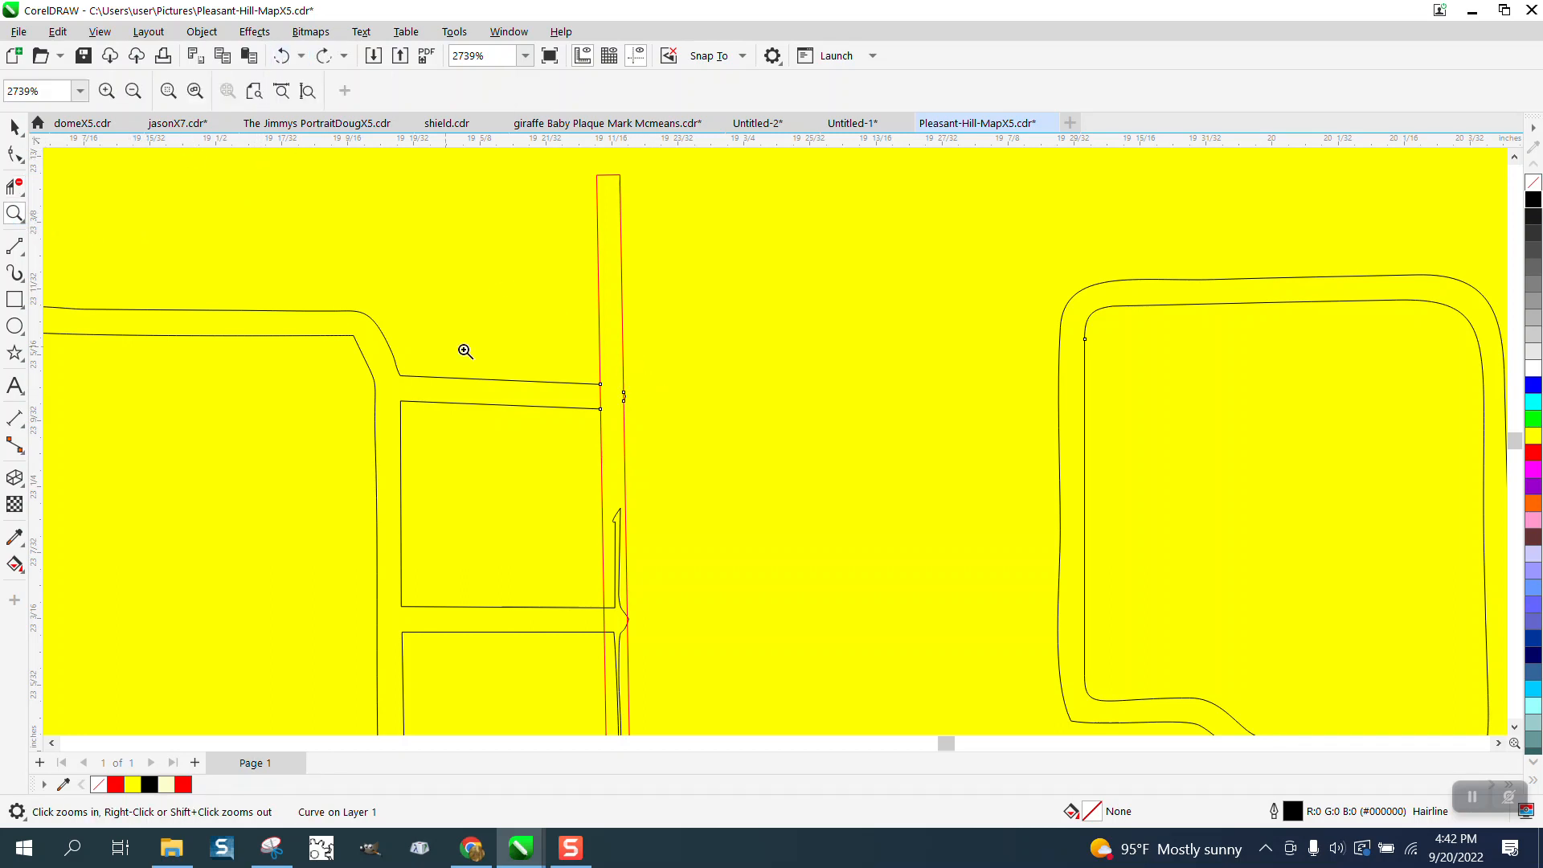
{"action": "left_click_drag", "start_coordinate": [601, 367], "coordinate": [728, 463]}
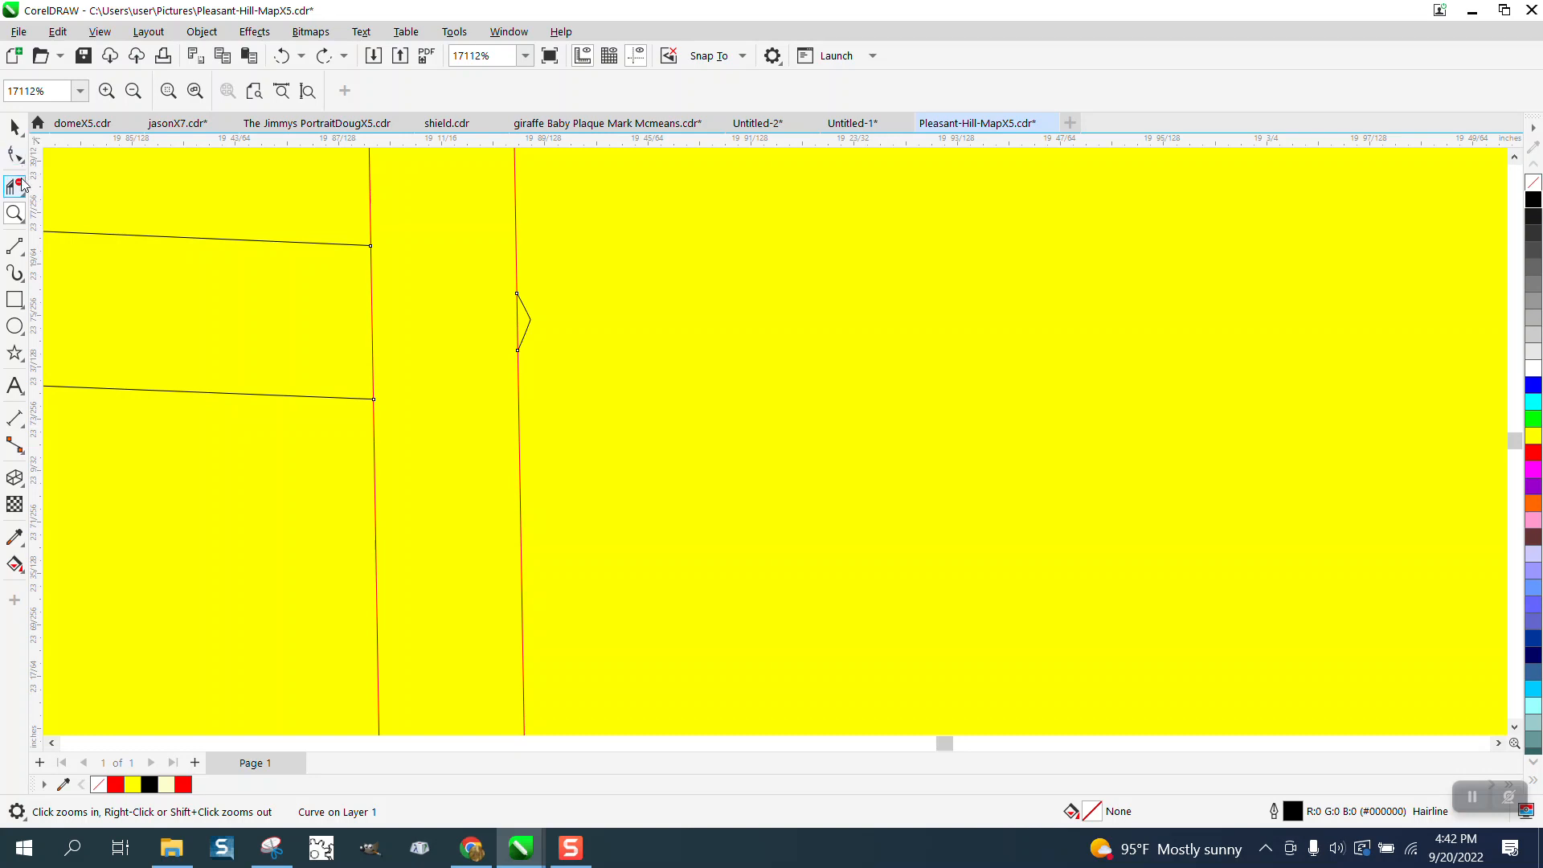
{"action": "left_click", "coordinate": [528, 317]}
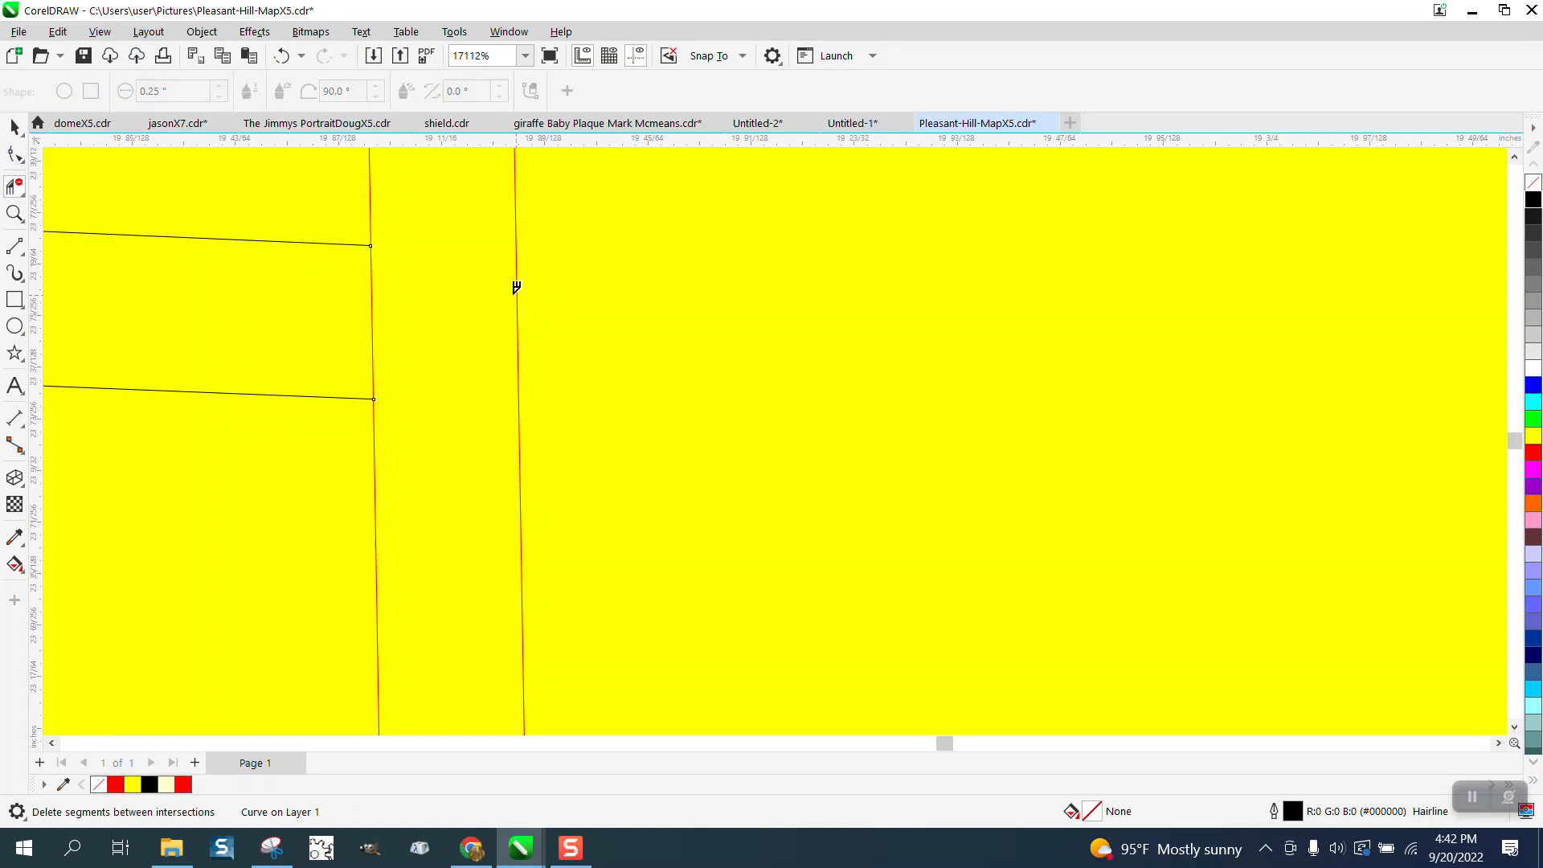
- Delete the thin line segments inside the rectangle between the first and second cross streets
{"action": "scroll", "coordinate": [516, 286], "scroll_direction": "down", "scroll_amount": 2}
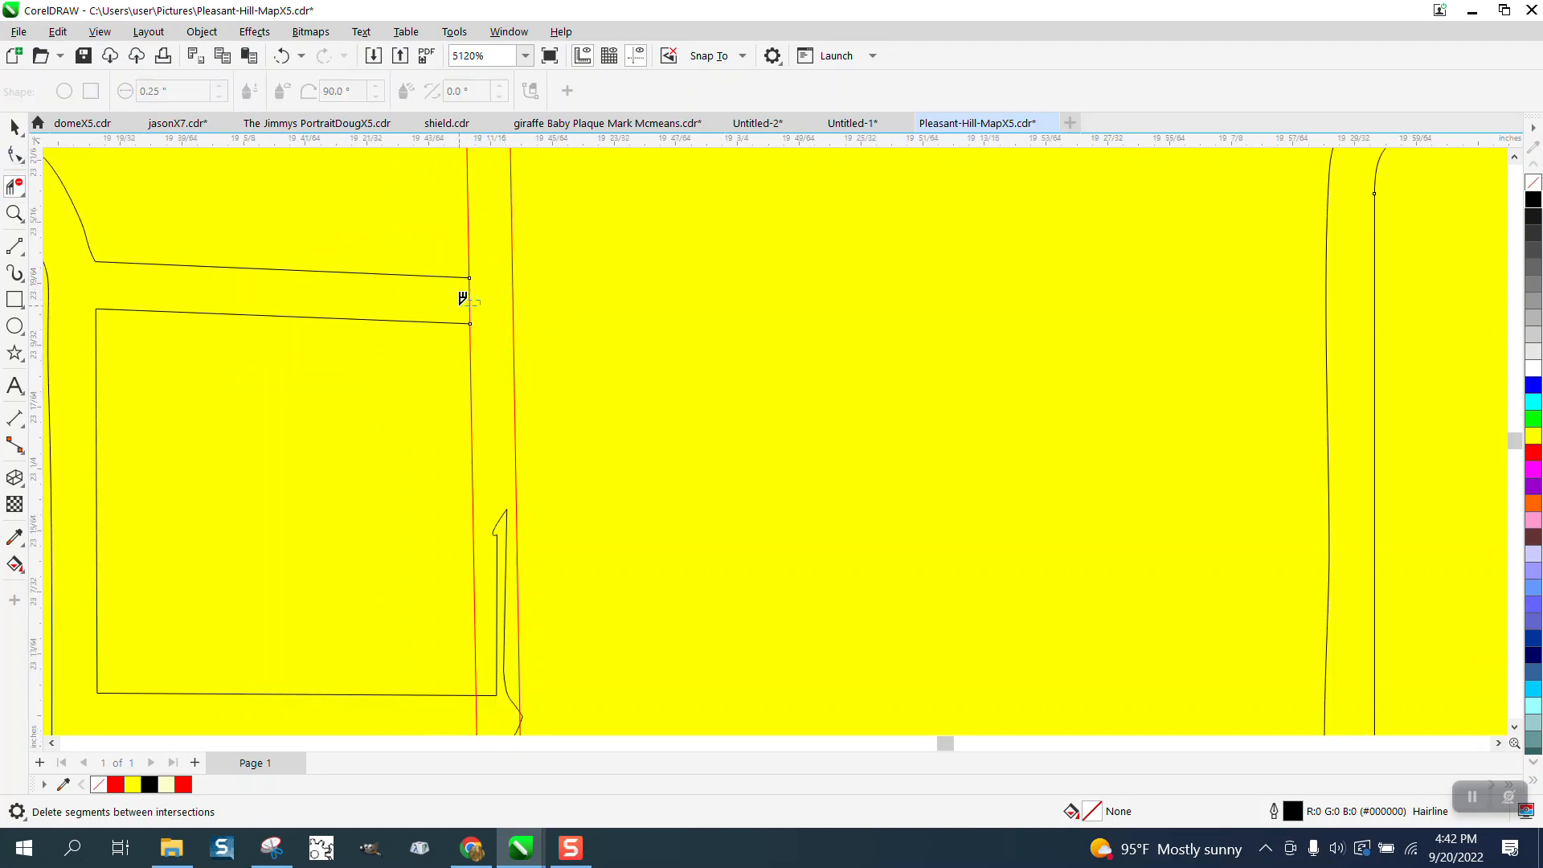
{"action": "scroll", "coordinate": [496, 310], "scroll_direction": "down", "scroll_amount": 4}
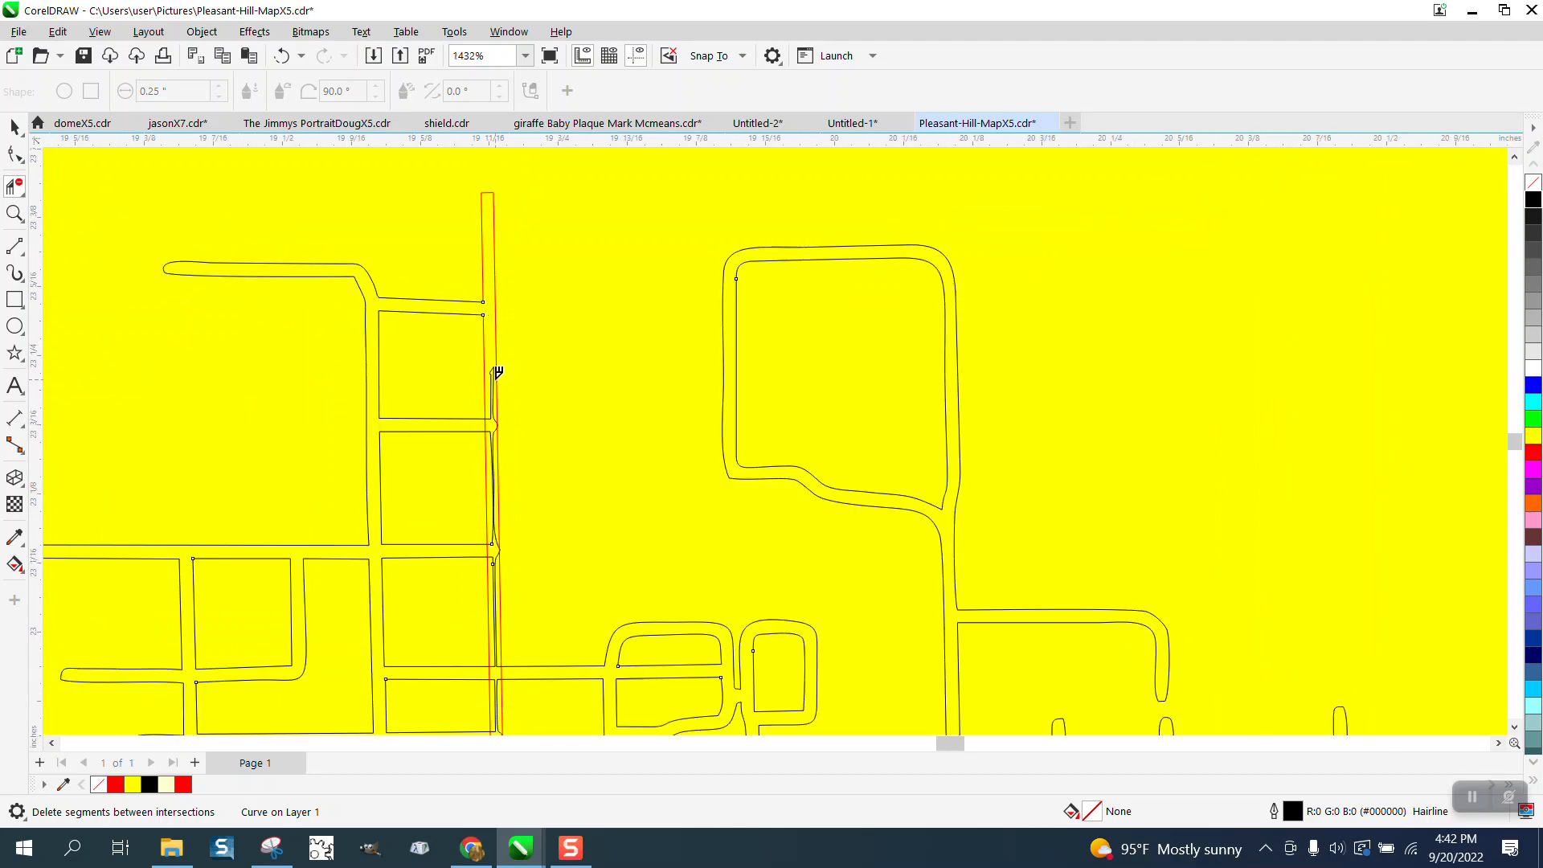
{"action": "left_click", "coordinate": [495, 374]}
- Delete the thin line segments and bulges along the rectangle from the second cross street through the block below the third
{"action": "left_click", "coordinate": [14, 213]}
{"action": "left_click_drag", "start_coordinate": [446, 406], "coordinate": [611, 614]}
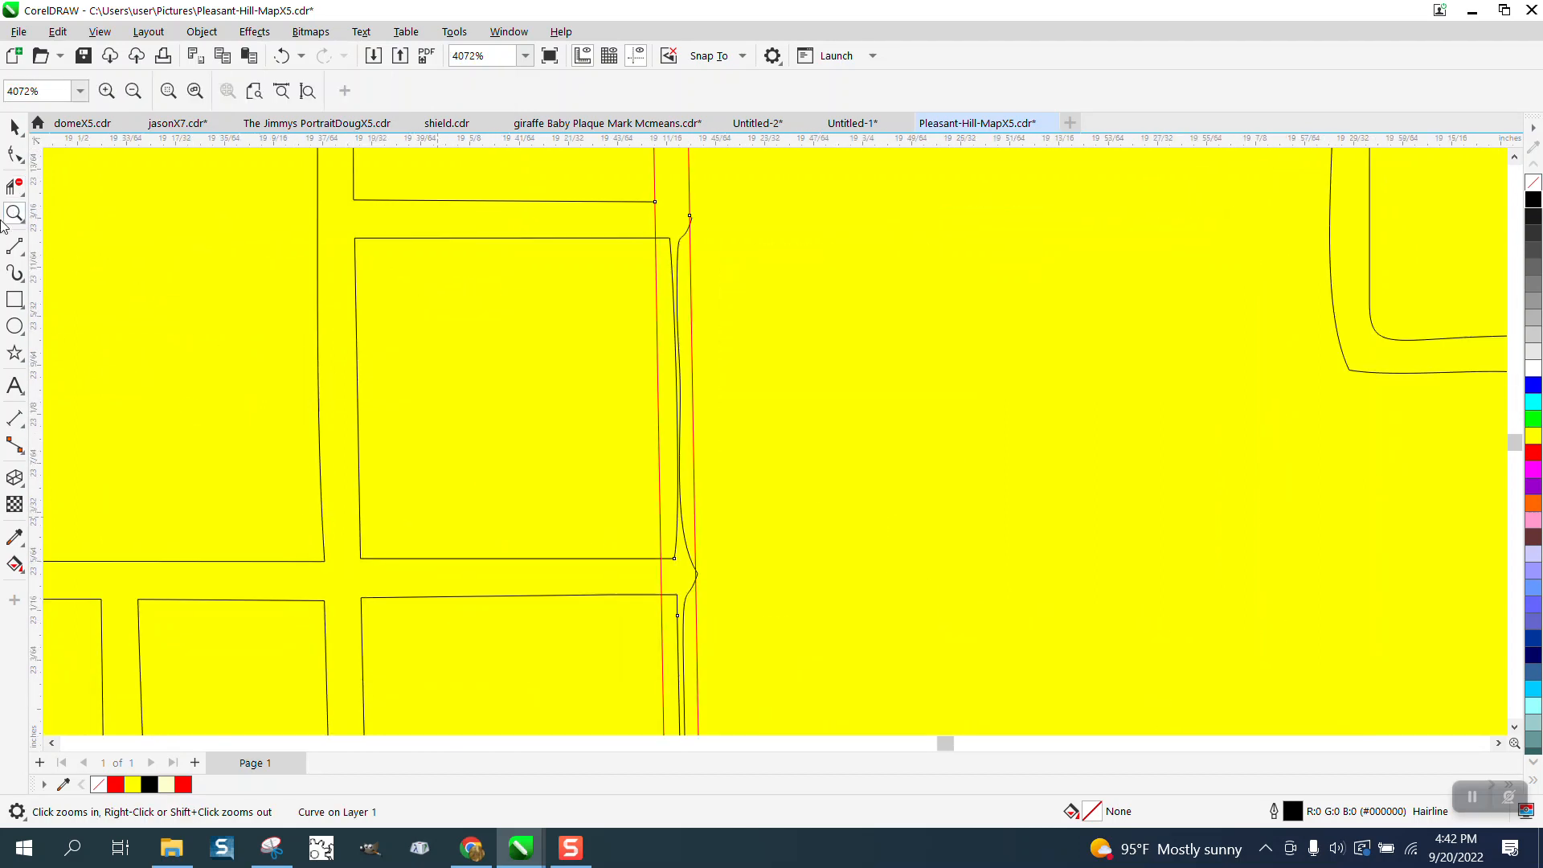
{"action": "left_click", "coordinate": [15, 186]}
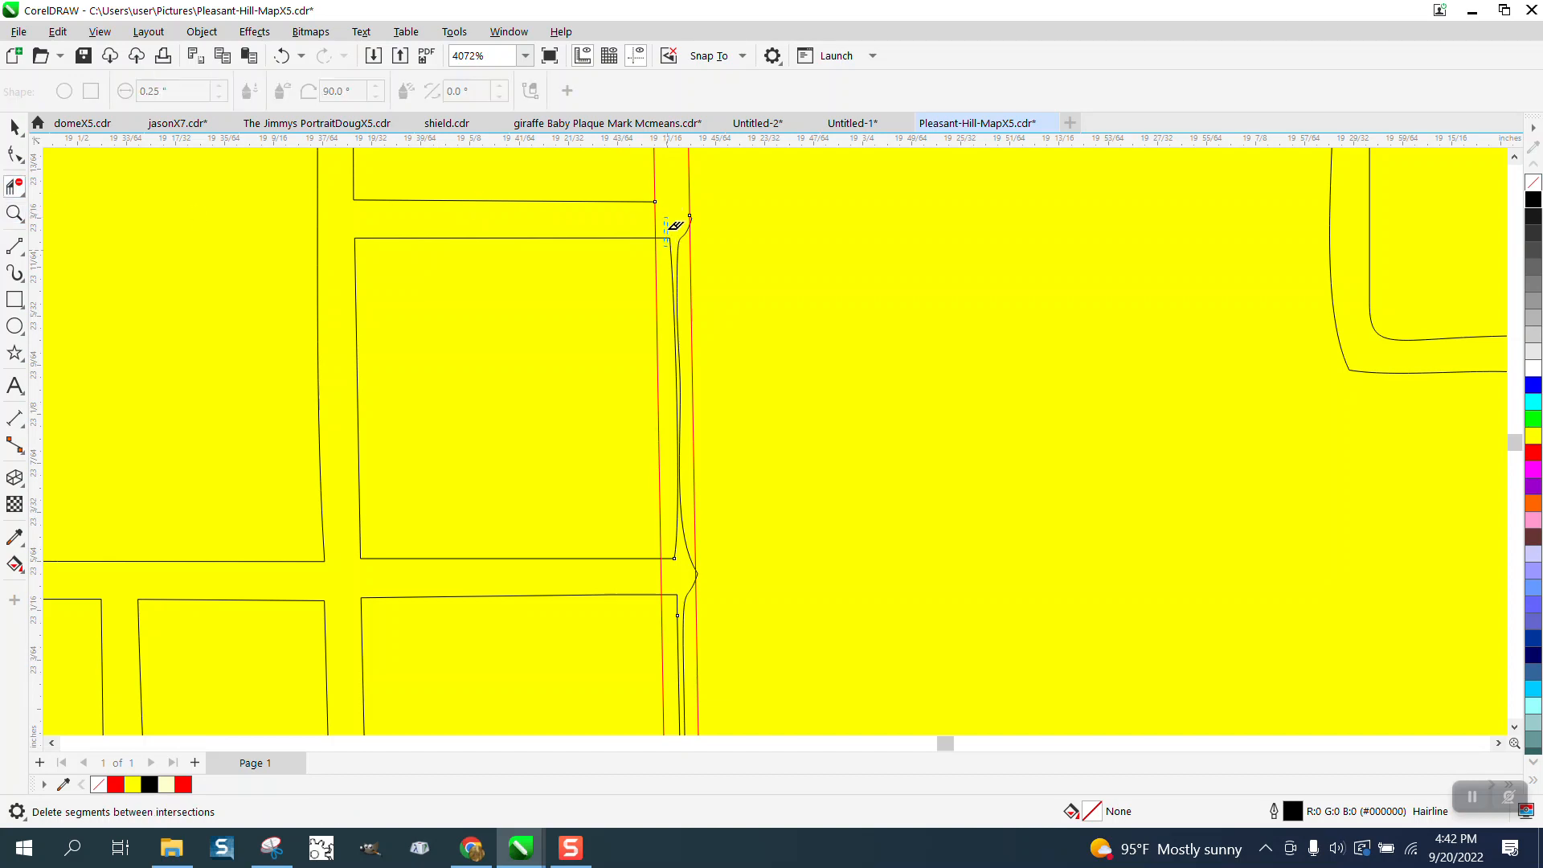
{"action": "left_click", "coordinate": [671, 241]}
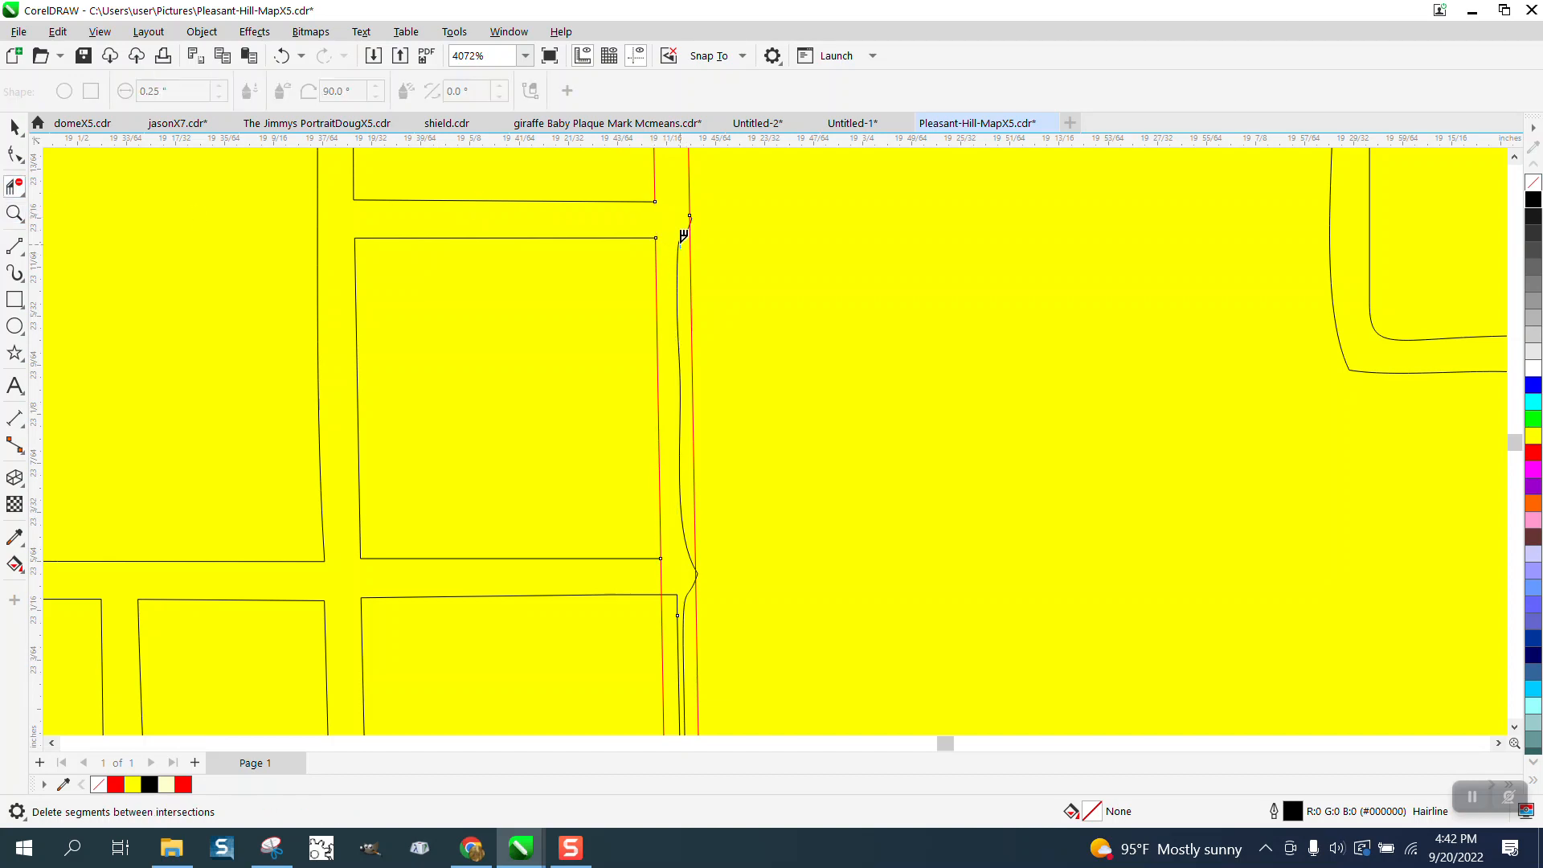
{"action": "left_click", "coordinate": [684, 236]}
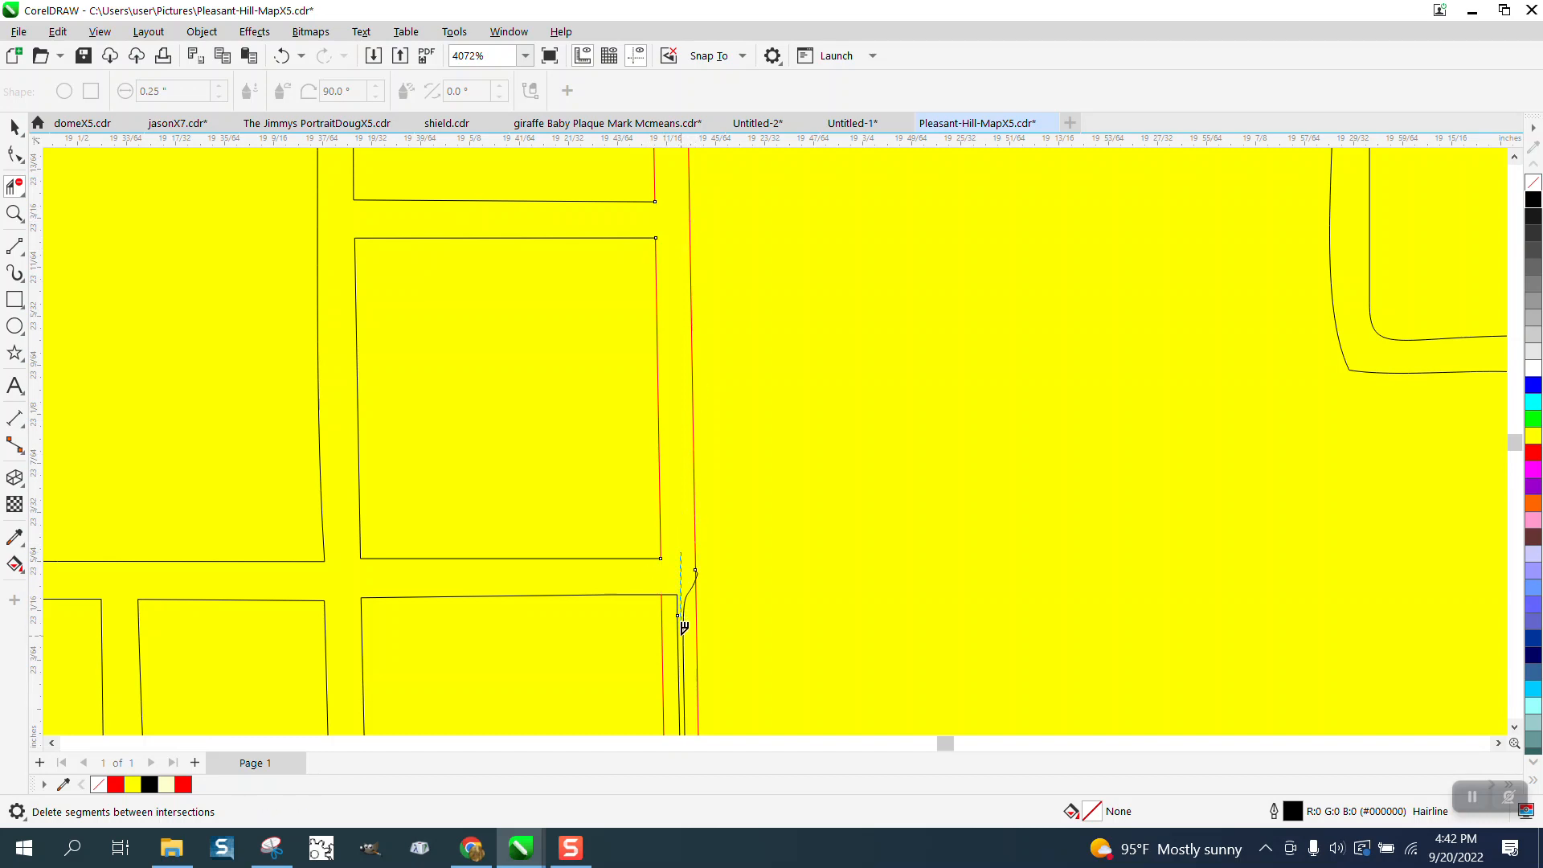
{"action": "left_click", "coordinate": [684, 607]}
{"action": "left_click", "coordinate": [681, 598]}
- Remove the rectangle edges across the fourth cross street and the thin line segments in the two short blocks below it
{"action": "scroll", "coordinate": [668, 542], "scroll_direction": "down", "scroll_amount": 4}
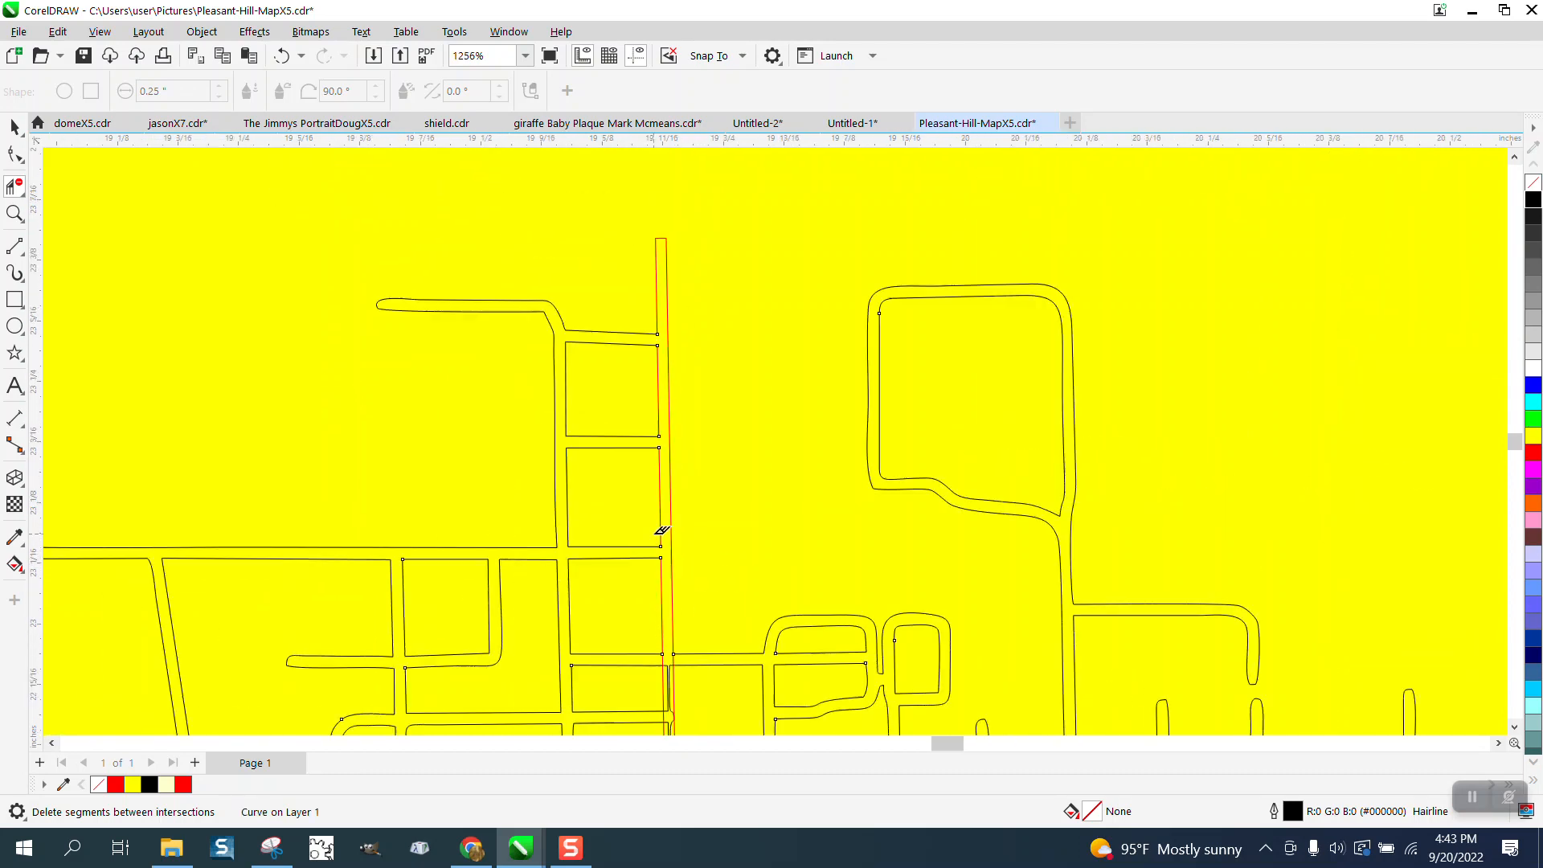
{"action": "left_click", "coordinate": [14, 213]}
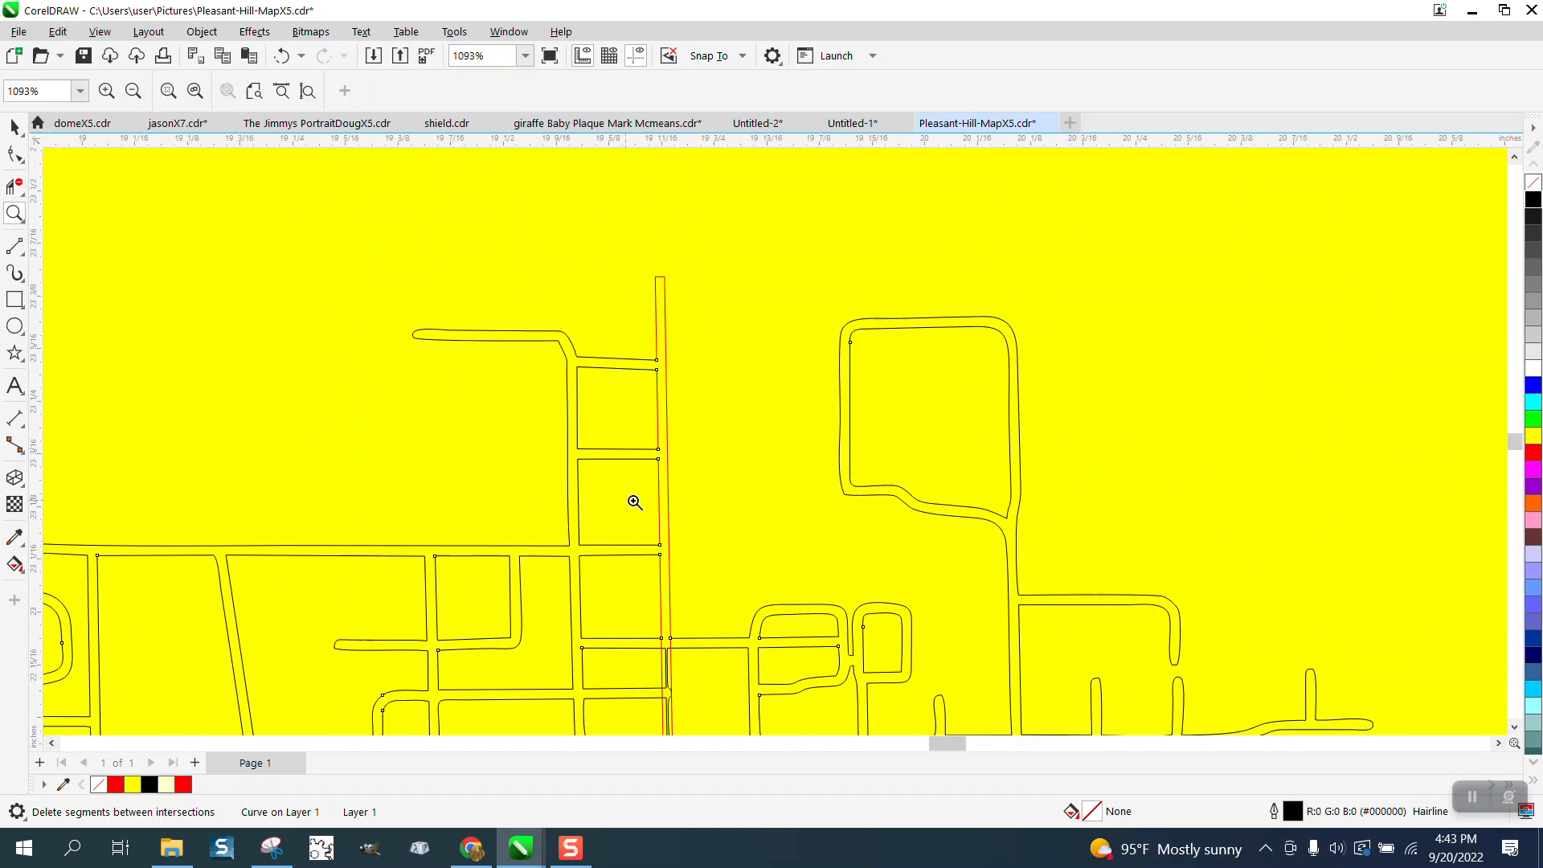
{"action": "left_click_drag", "start_coordinate": [755, 706], "coordinate": [627, 594]}
{"action": "left_click", "coordinate": [15, 187]}
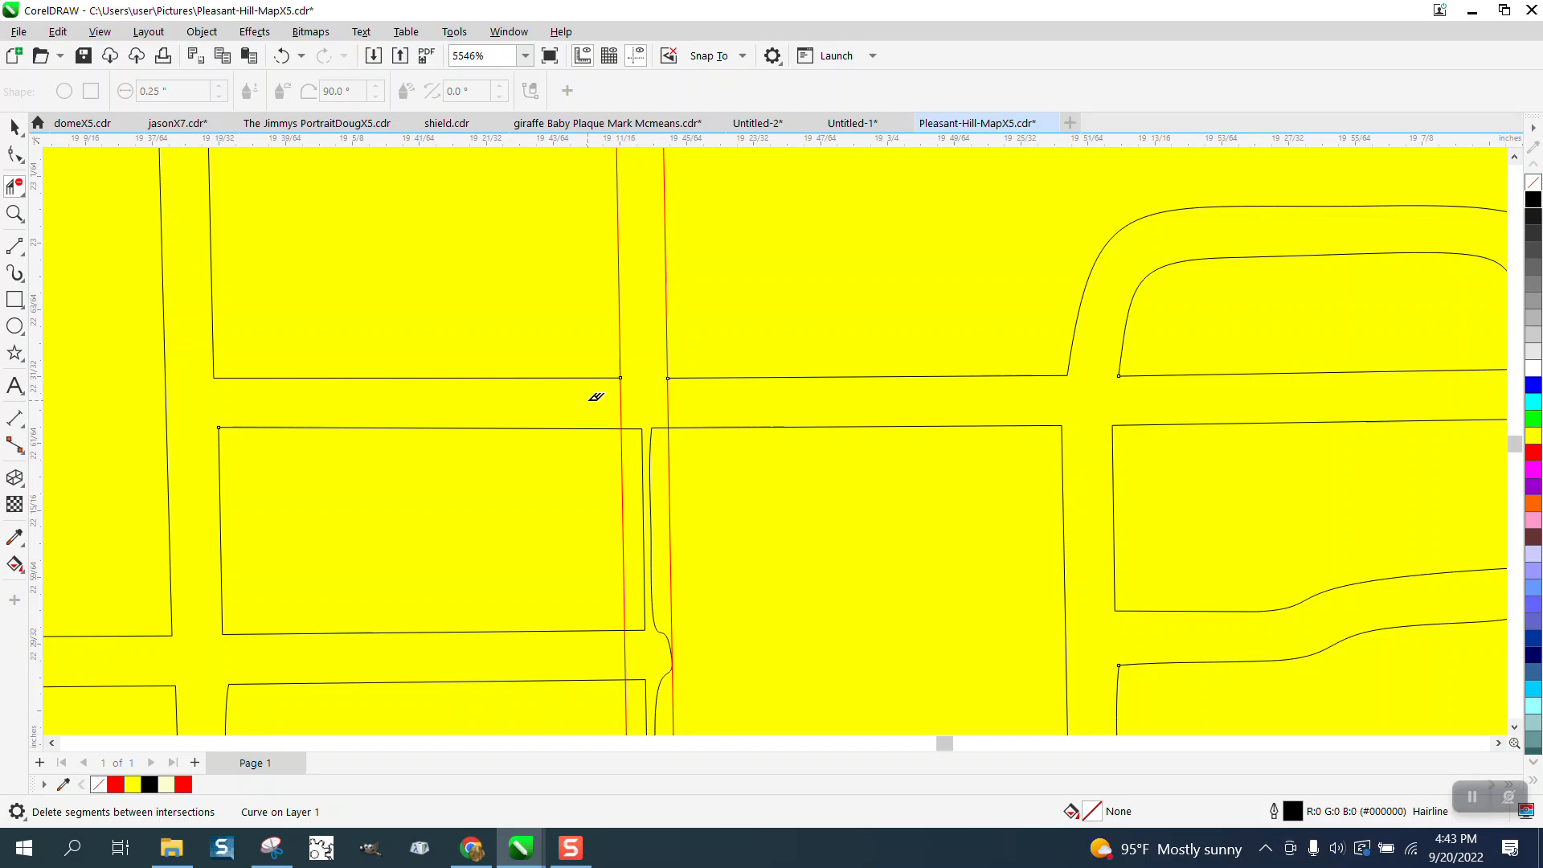
{"action": "left_click_drag", "start_coordinate": [595, 397], "coordinate": [747, 408]}
{"action": "left_click_drag", "start_coordinate": [639, 410], "coordinate": [661, 480]}
{"action": "left_click_drag", "start_coordinate": [663, 640], "coordinate": [668, 635]}
{"action": "scroll", "coordinate": [626, 421], "scroll_direction": "down", "scroll_amount": 4}
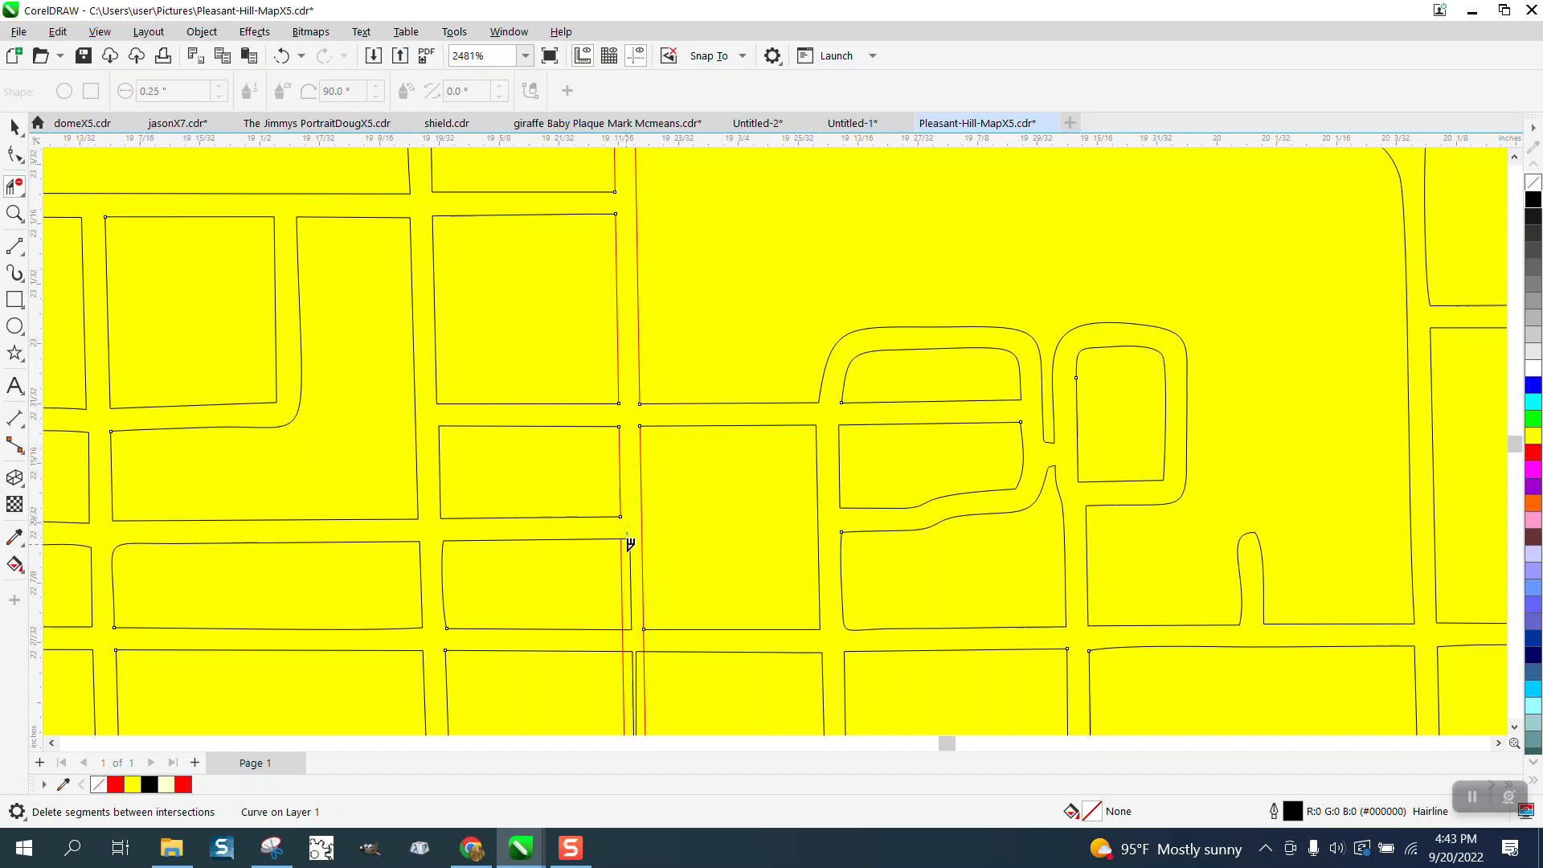
{"action": "left_click_drag", "start_coordinate": [628, 536], "coordinate": [634, 615]}
- Open the rectangle across the street below the short blocks and delete the thin double line in the following block
{"action": "scroll", "coordinate": [615, 515], "scroll_direction": "down", "scroll_amount": 2}
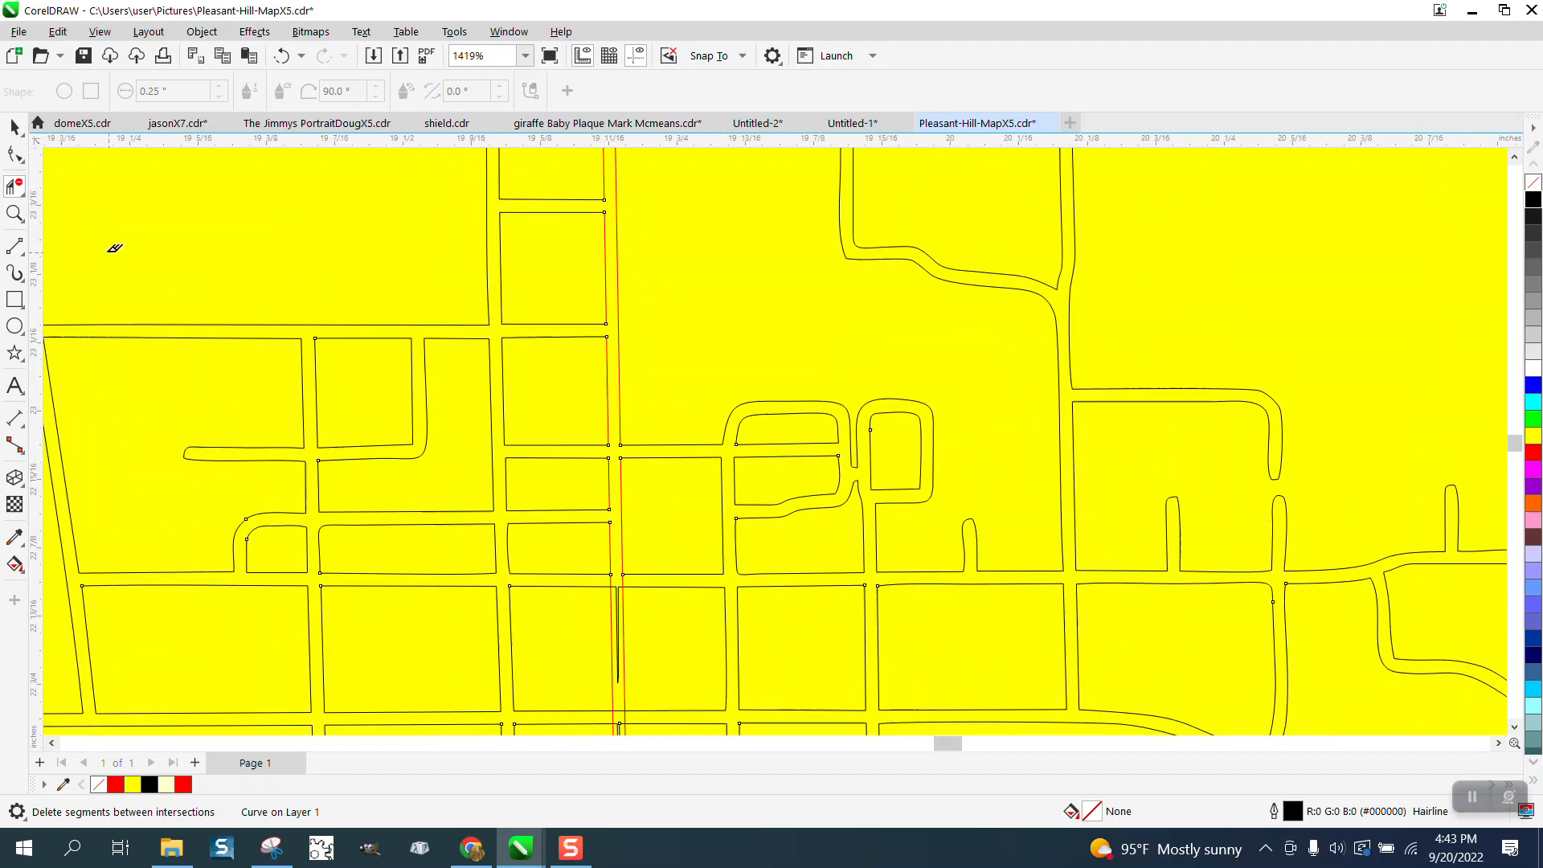
{"action": "left_click", "coordinate": [15, 213]}
{"action": "left_click_drag", "start_coordinate": [554, 571], "coordinate": [638, 675]}
{"action": "left_click", "coordinate": [15, 187]}
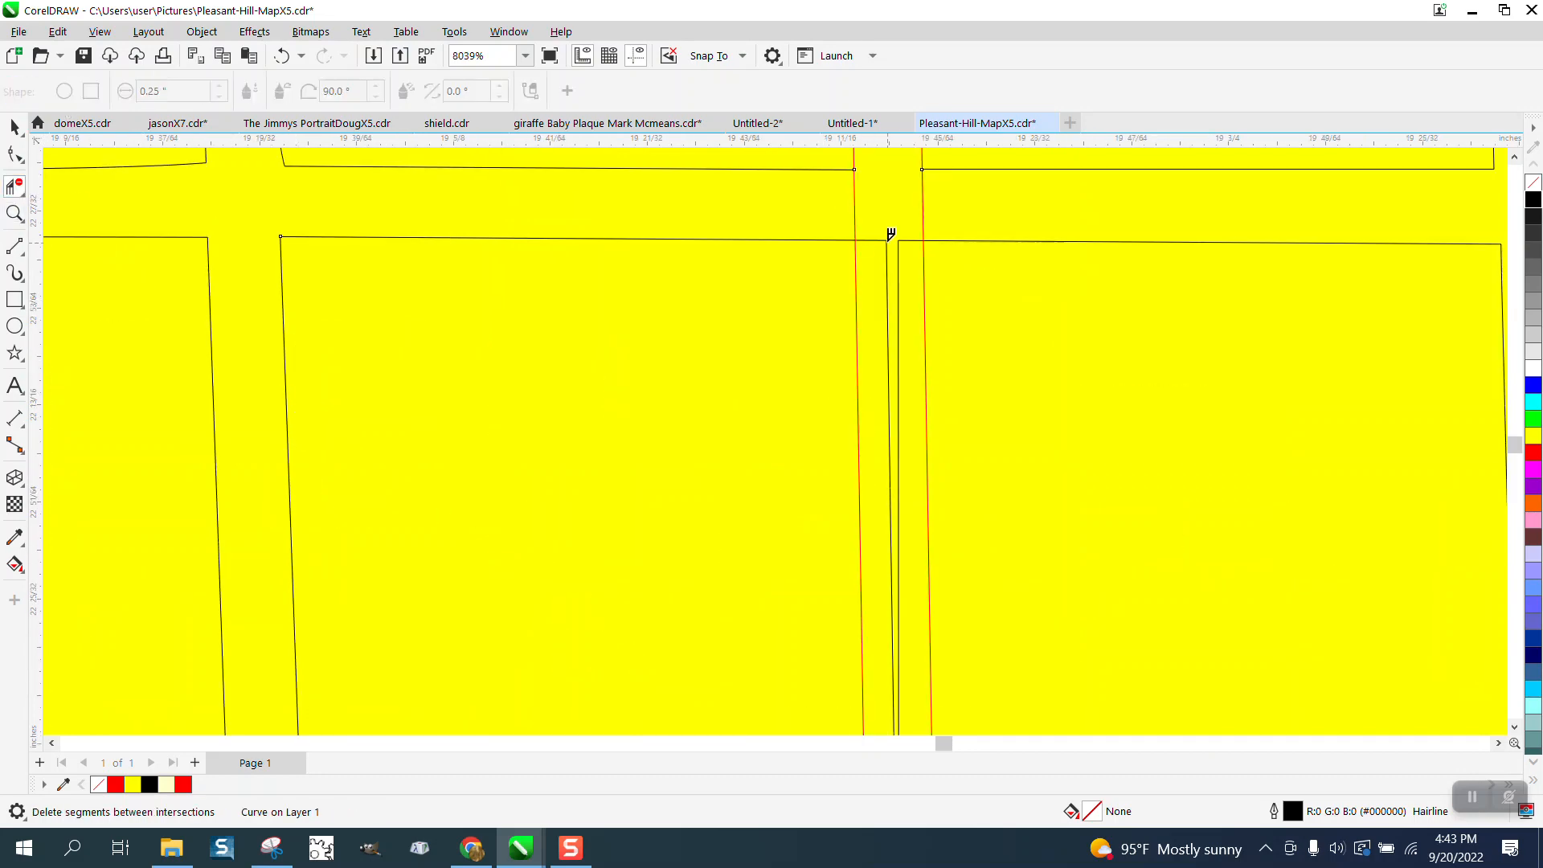
{"action": "left_click_drag", "start_coordinate": [820, 204], "coordinate": [1040, 199]}
{"action": "left_click_drag", "start_coordinate": [878, 217], "coordinate": [901, 272]}
- Trim the rectangle edges at the next two cross streets and delete the thin line in the block between them
{"action": "scroll", "coordinate": [862, 238], "scroll_direction": "down", "scroll_amount": 2}
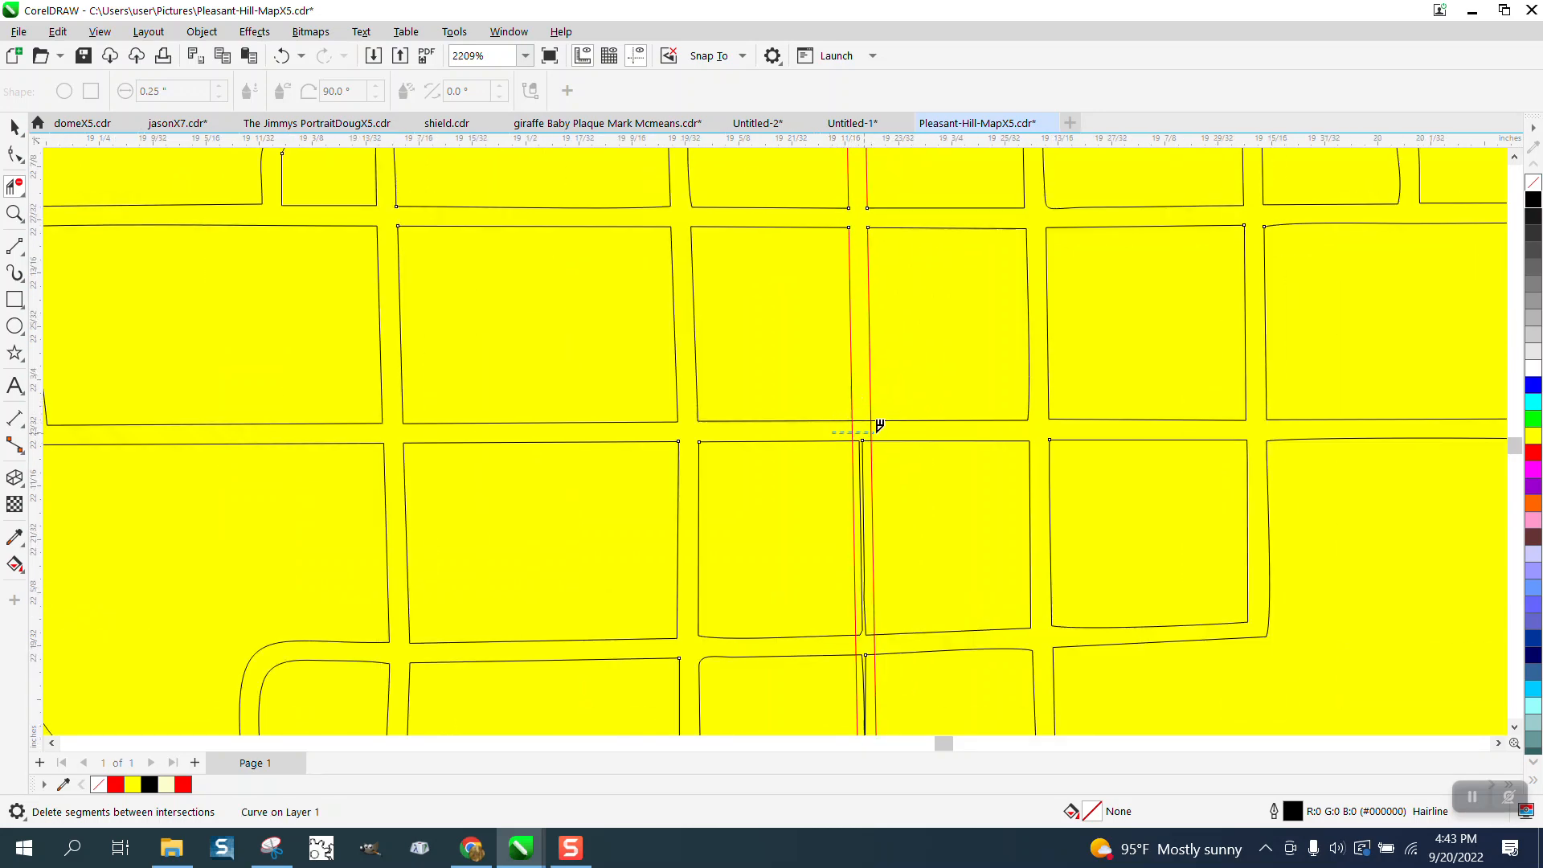
{"action": "left_click_drag", "start_coordinate": [879, 425], "coordinate": [872, 637]}
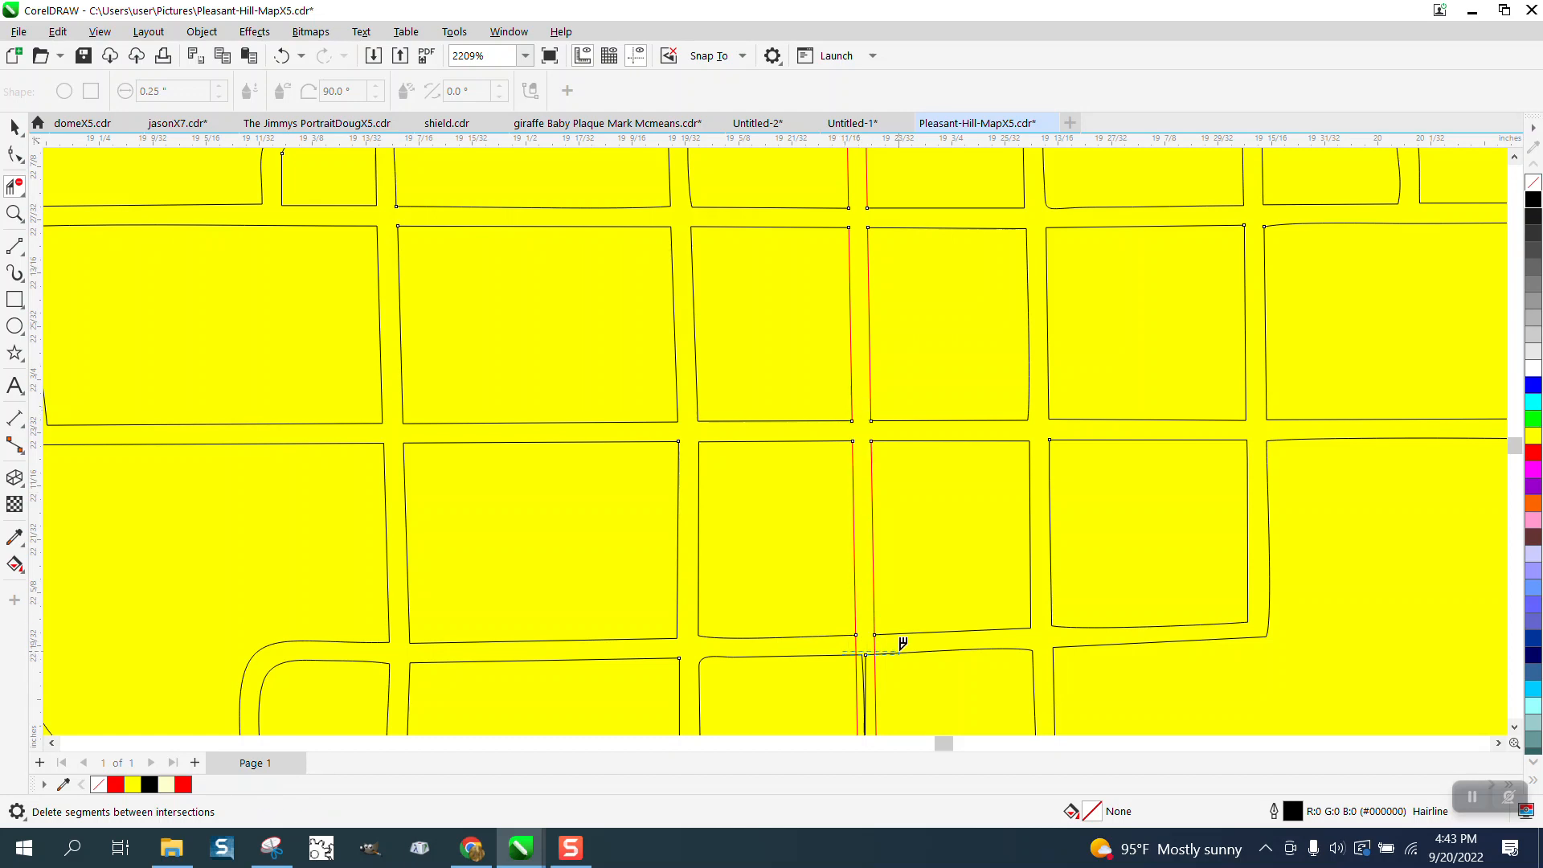
{"action": "left_click", "coordinate": [904, 650]}
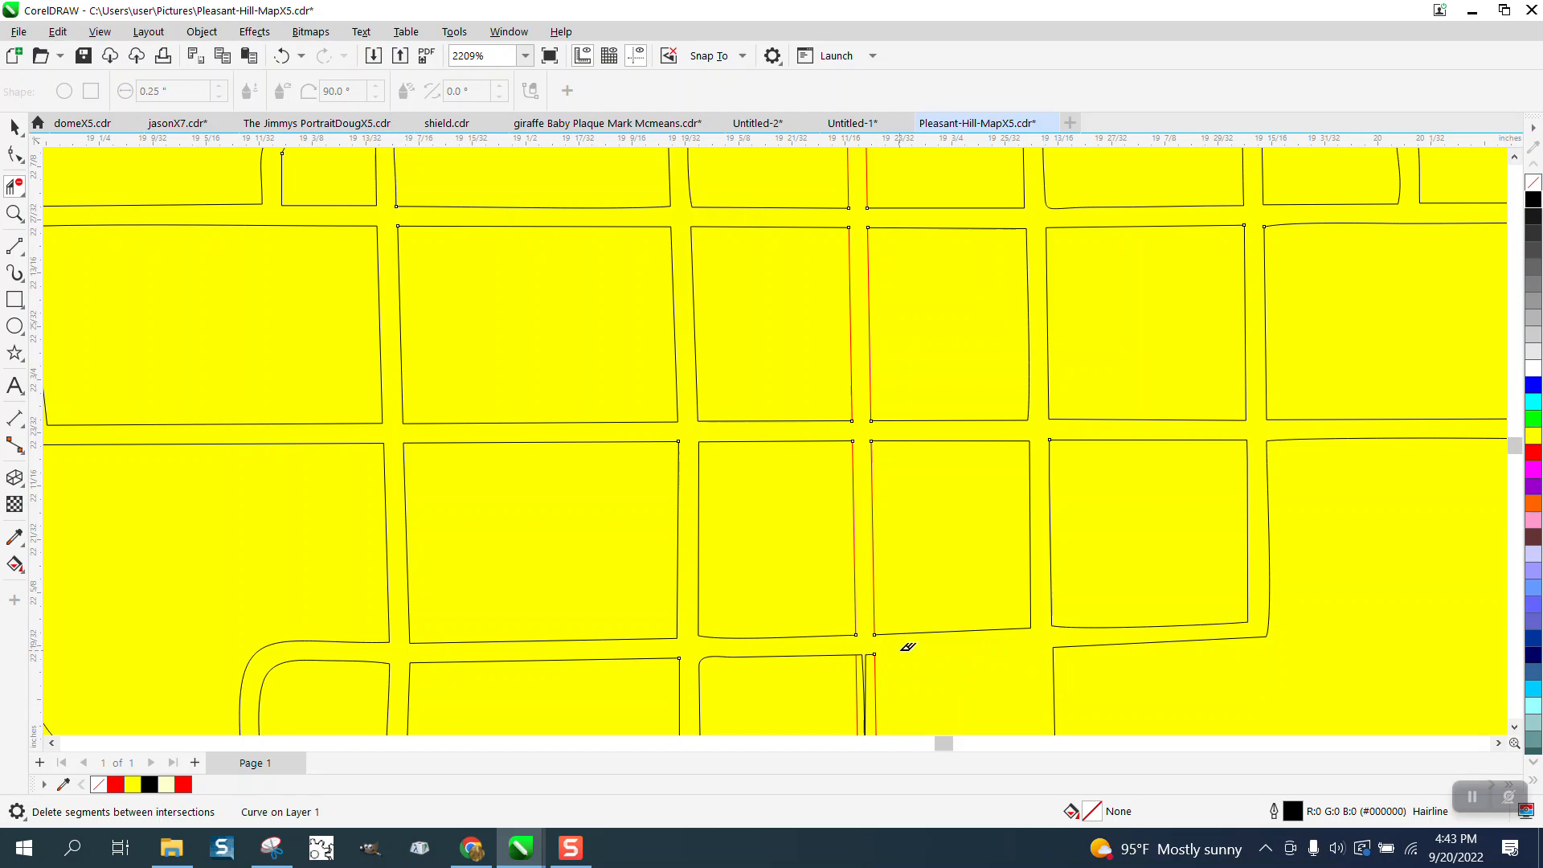
{"action": "left_click", "coordinate": [281, 55]}
{"action": "left_click_drag", "start_coordinate": [852, 641], "coordinate": [895, 637]}
- Delete the thin line stub inside the rectangle just below the last opened cross street
{"action": "scroll", "coordinate": [568, 575], "scroll_direction": "down", "scroll_amount": 4}
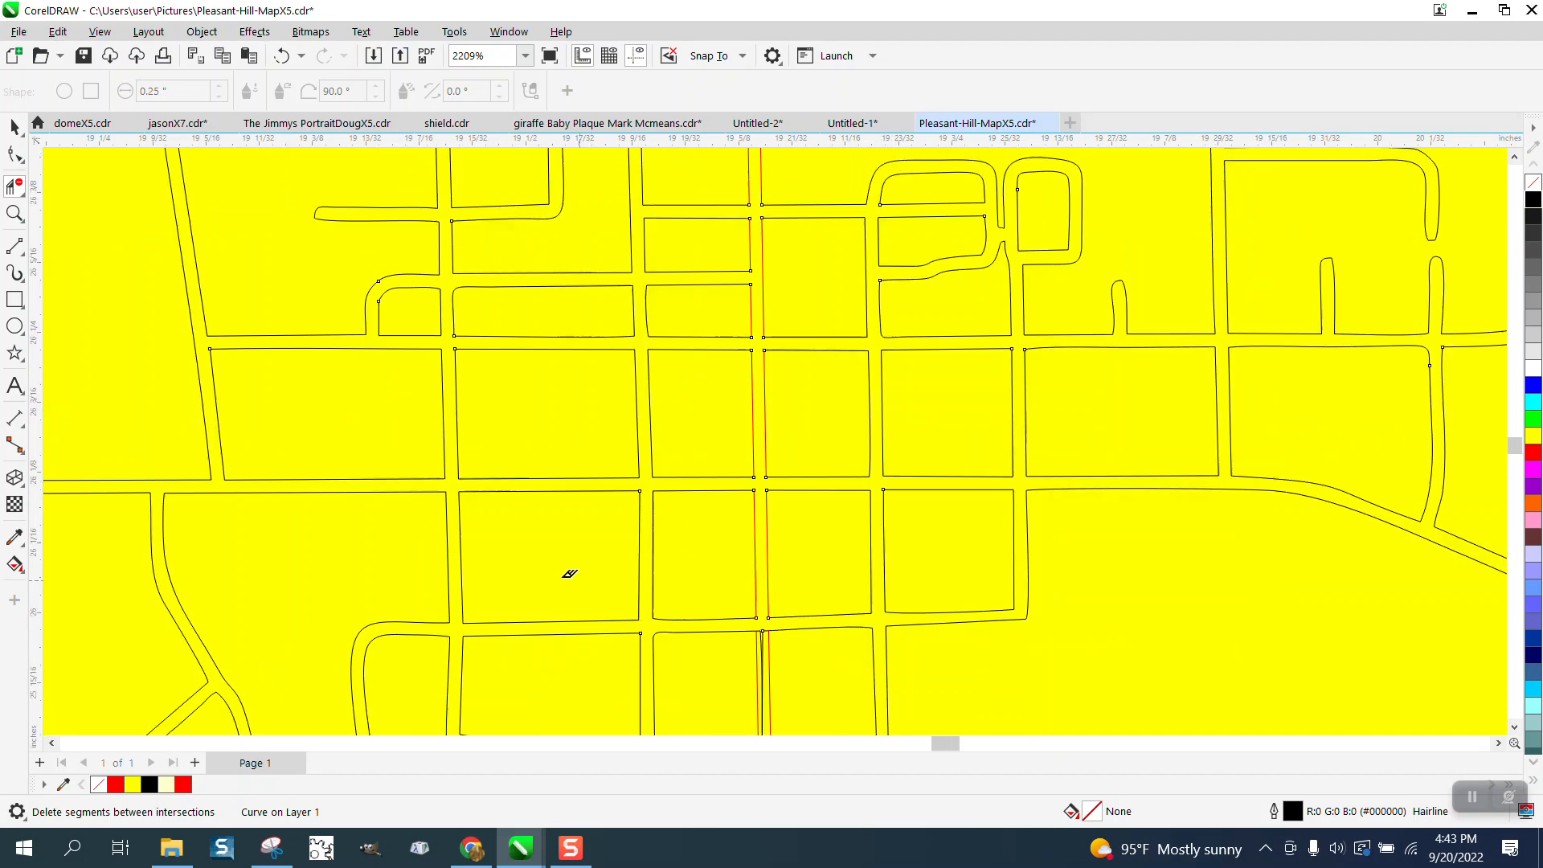
{"action": "left_click", "coordinate": [15, 213]}
{"action": "left_click_drag", "start_coordinate": [600, 504], "coordinate": [777, 746]}
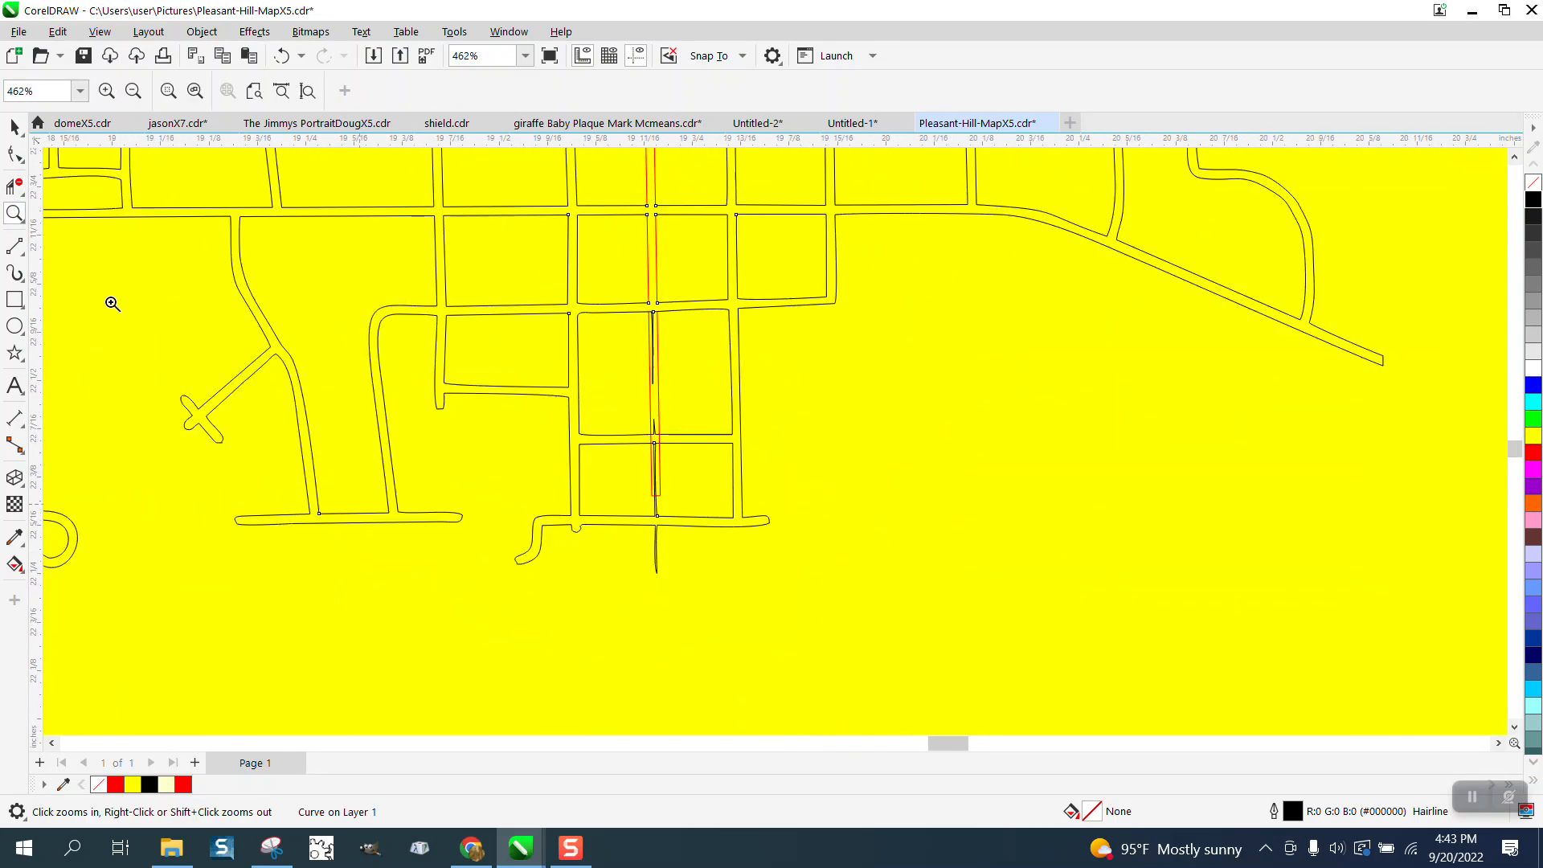
{"action": "left_click", "coordinate": [16, 187]}
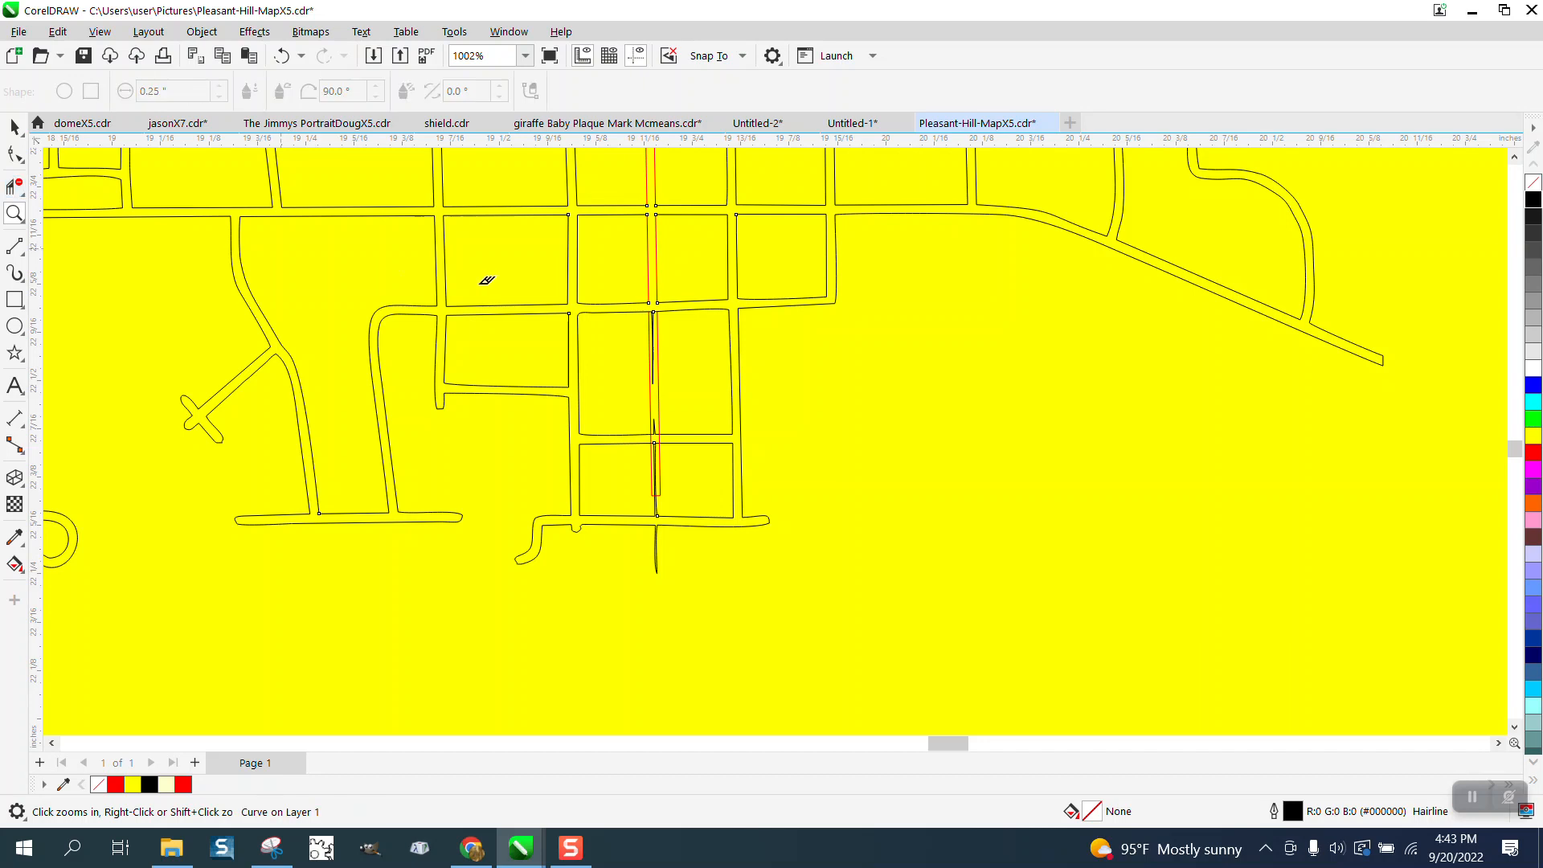
{"action": "left_click", "coordinate": [656, 308]}
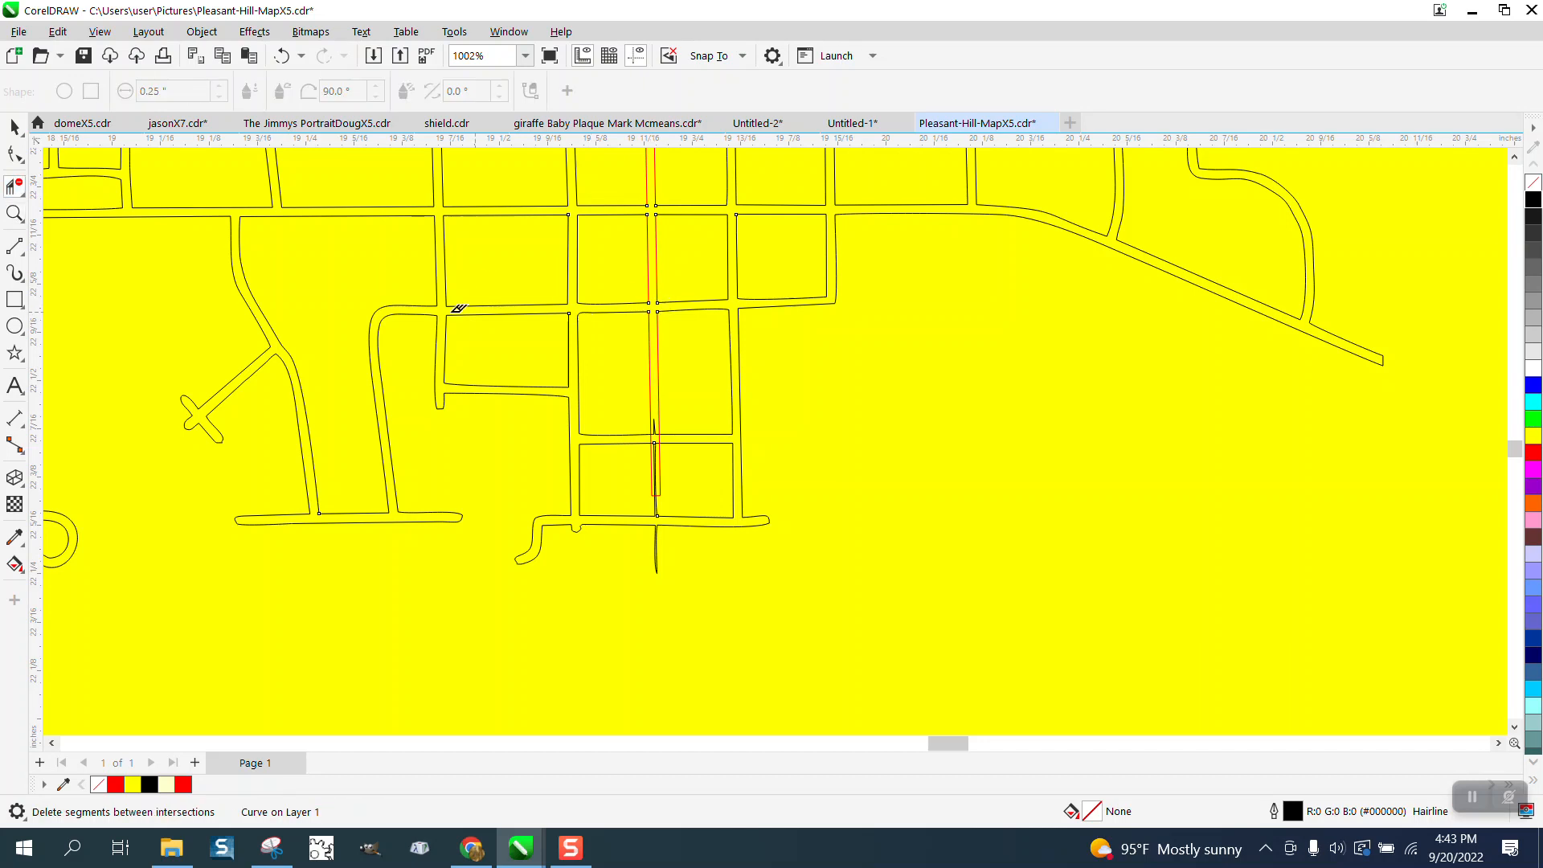
- Remove the spike and rectangle edges at the second-lowest cross street, plus the thin line below it down to the rectangle's end
{"action": "left_click", "coordinate": [14, 213]}
{"action": "left_click_drag", "start_coordinate": [620, 325], "coordinate": [743, 553]}
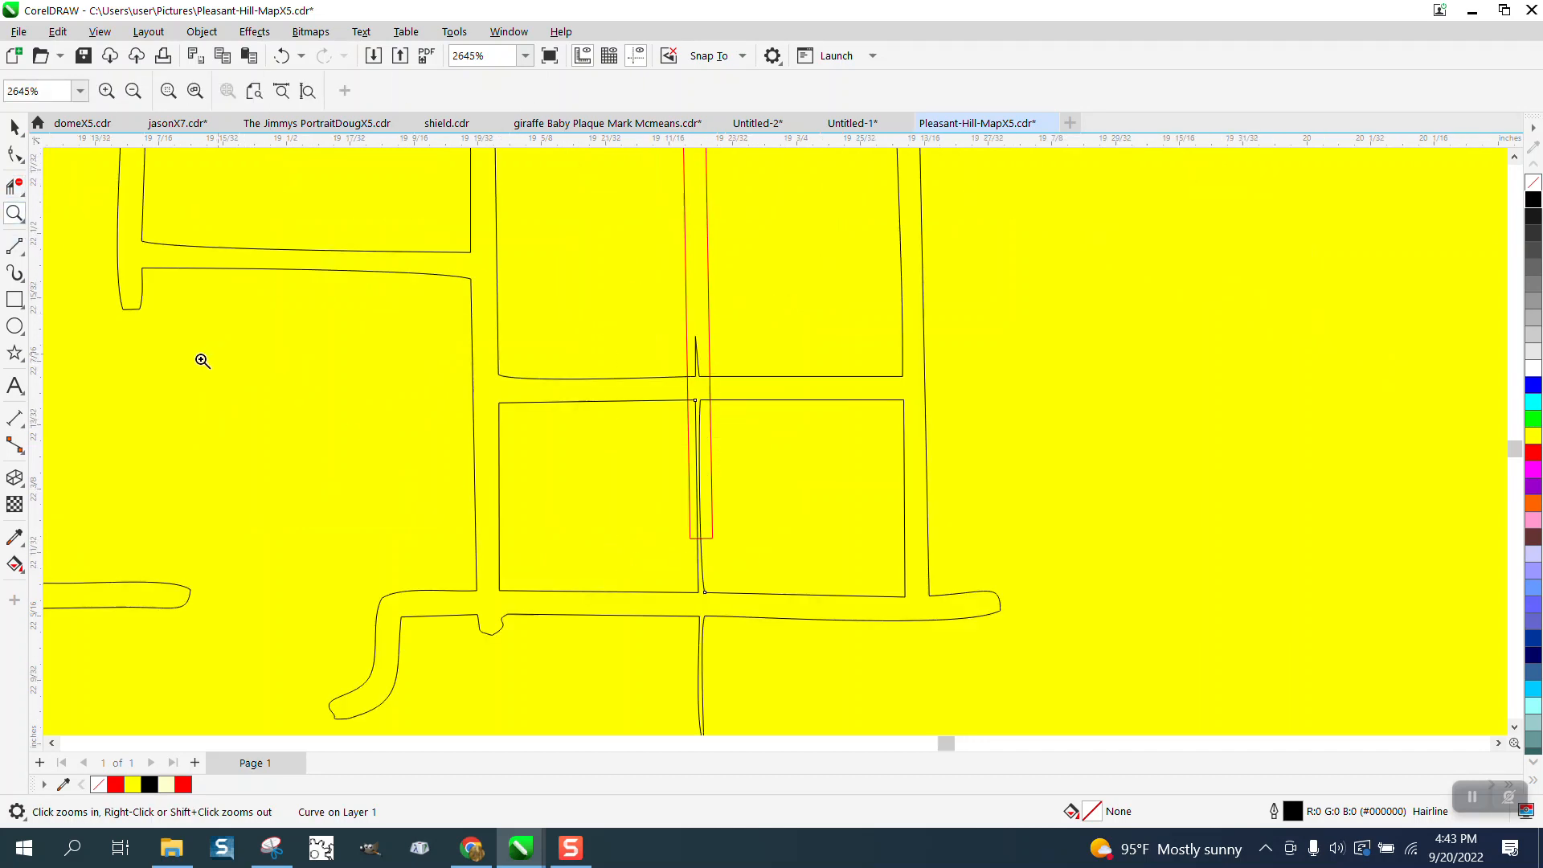
{"action": "left_click", "coordinate": [14, 187]}
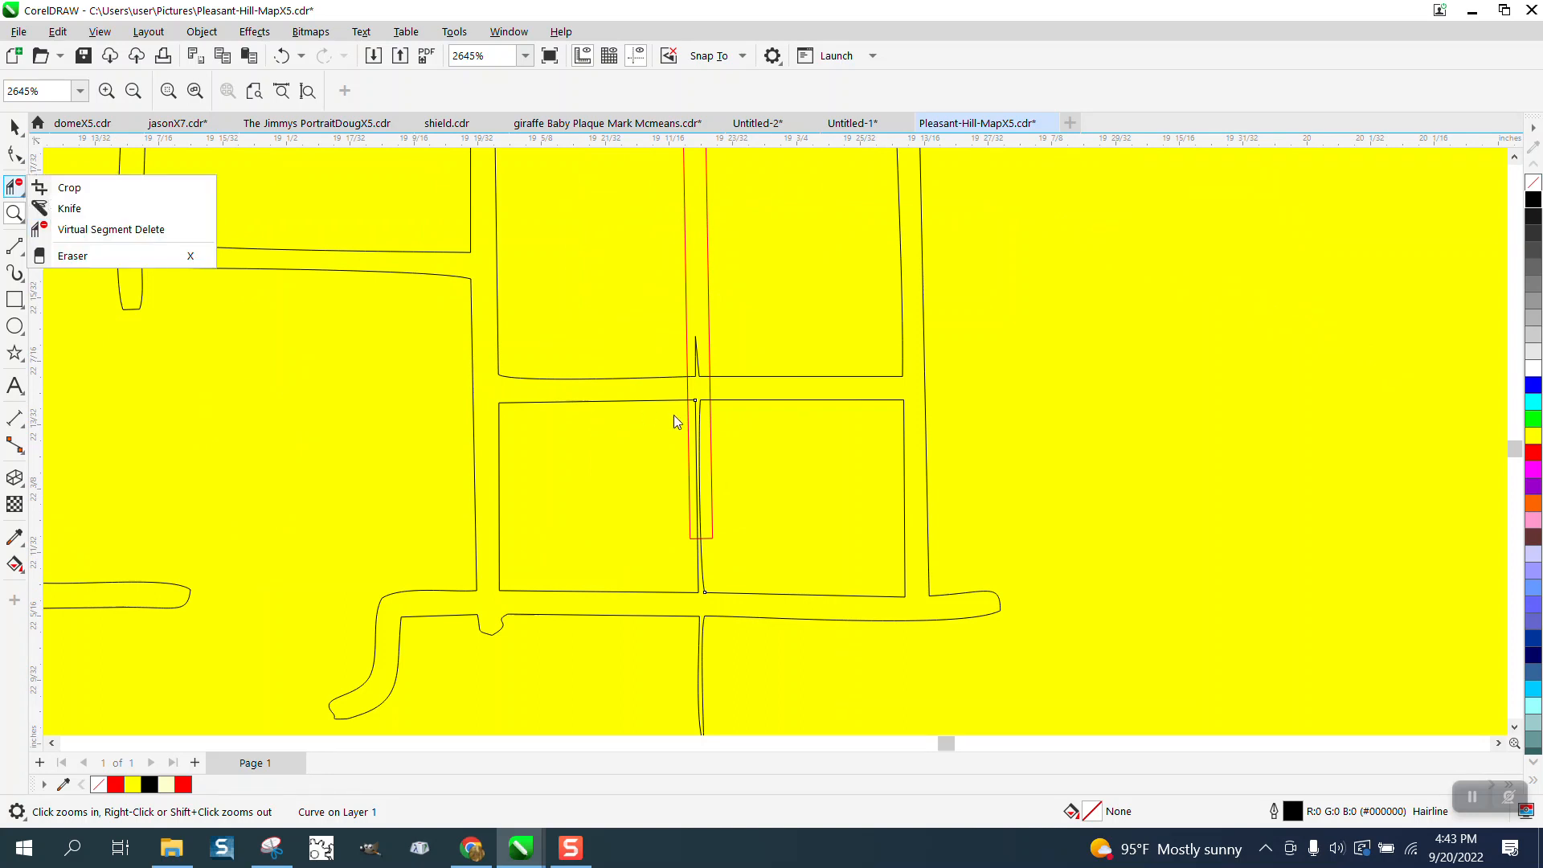
{"action": "left_click", "coordinate": [67, 229]}
{"action": "left_click", "coordinate": [699, 360]}
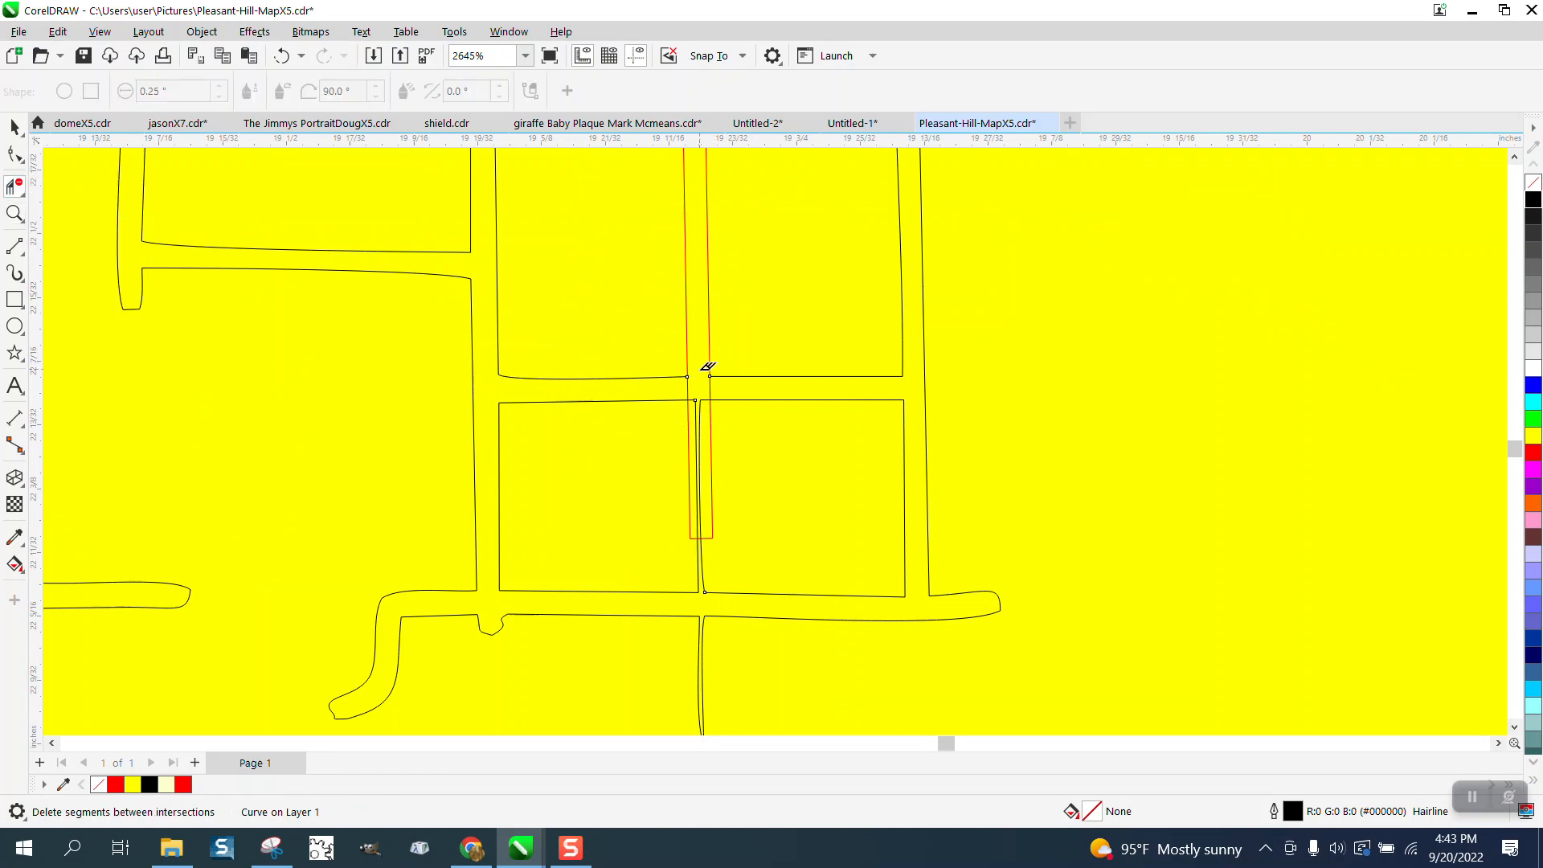
{"action": "left_click", "coordinate": [708, 418]}
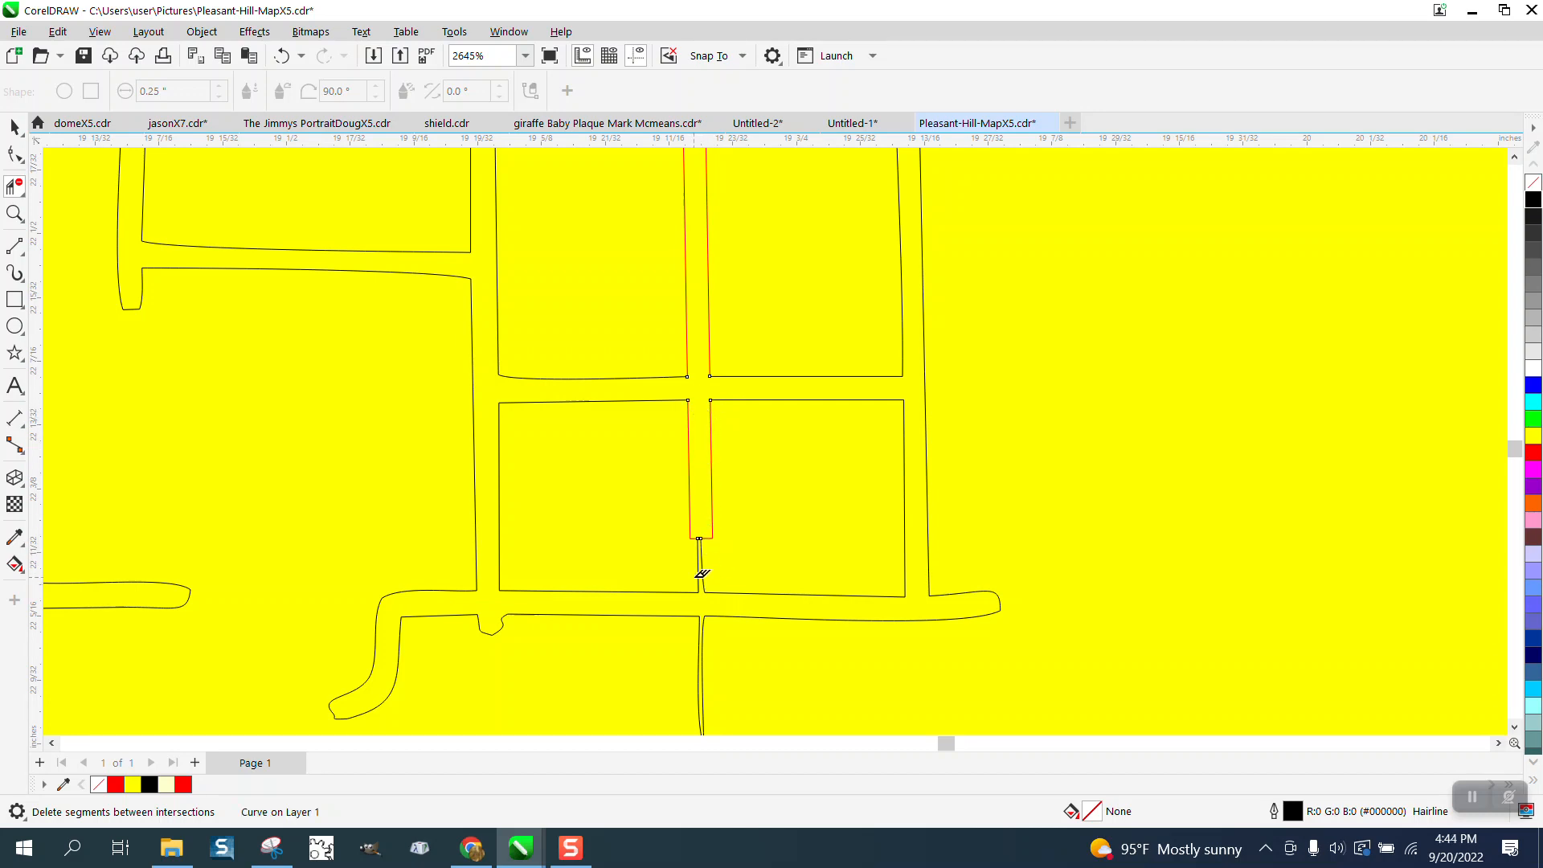
- Extend the red rectangle past the thin line's lower tip by moving its two bottom corner nodes straight down
{"action": "scroll", "coordinate": [702, 574], "scroll_direction": "down", "scroll_amount": 2}
{"action": "left_click", "coordinate": [13, 129]}
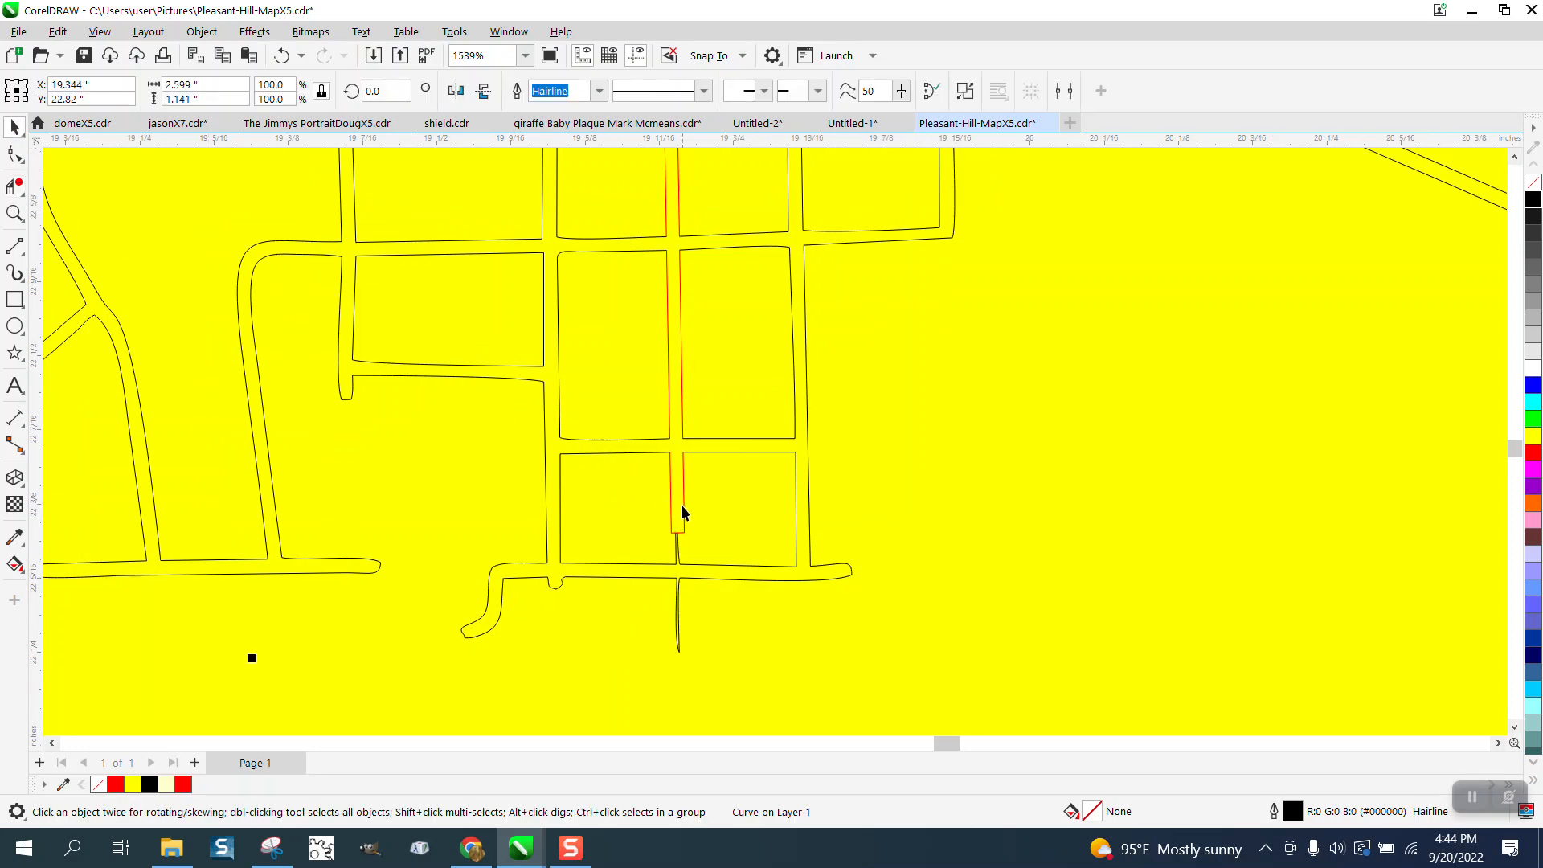
{"action": "left_click", "coordinate": [682, 505]}
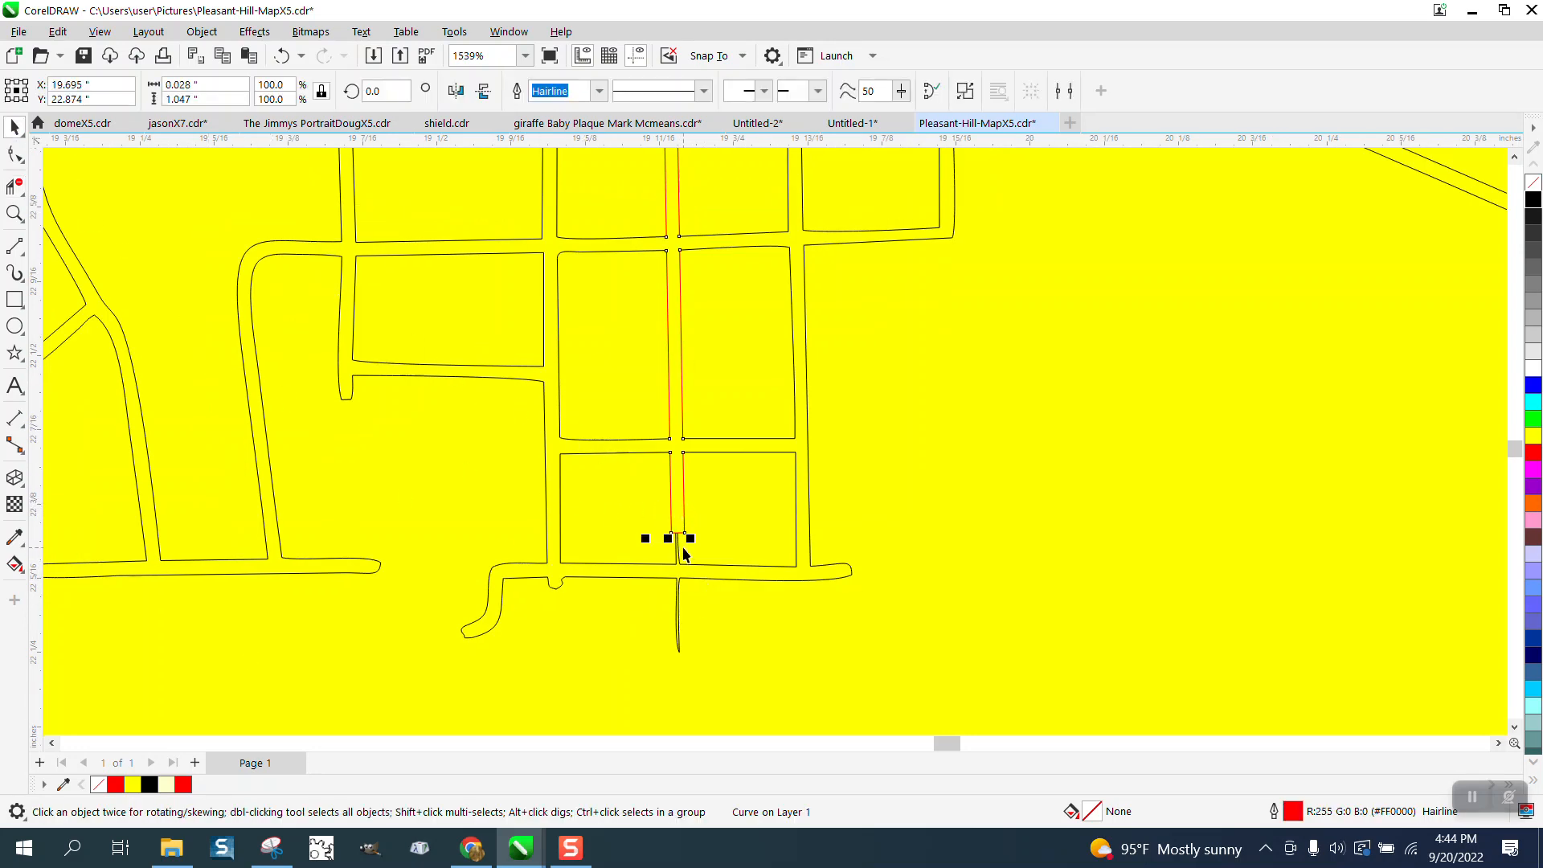
{"action": "left_click_drag", "start_coordinate": [668, 537], "coordinate": [668, 669]}
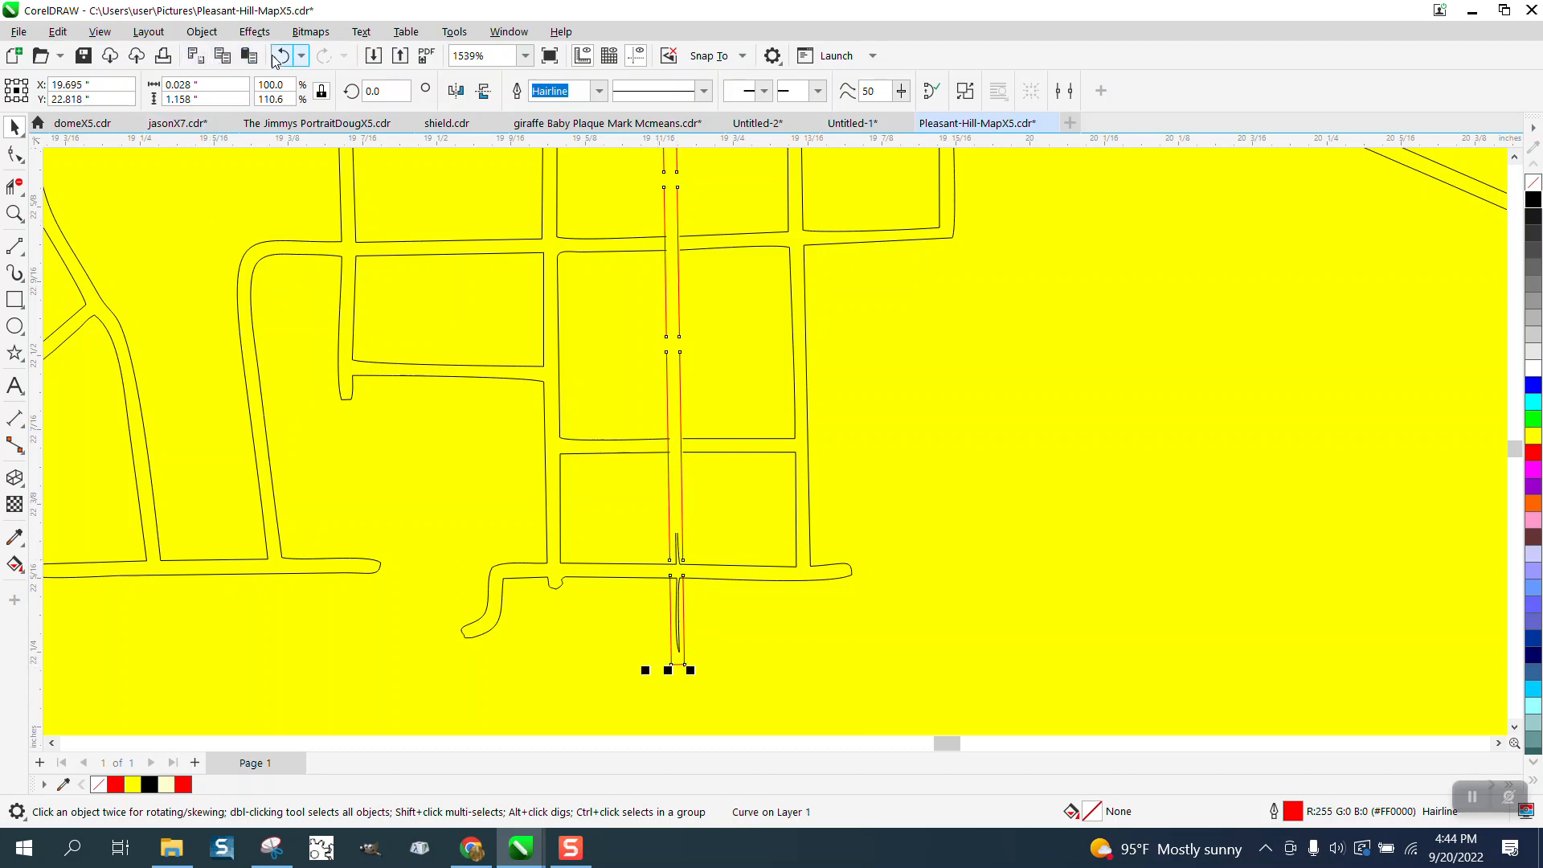
{"action": "left_click", "coordinate": [280, 57]}
{"action": "left_click", "coordinate": [14, 155]}
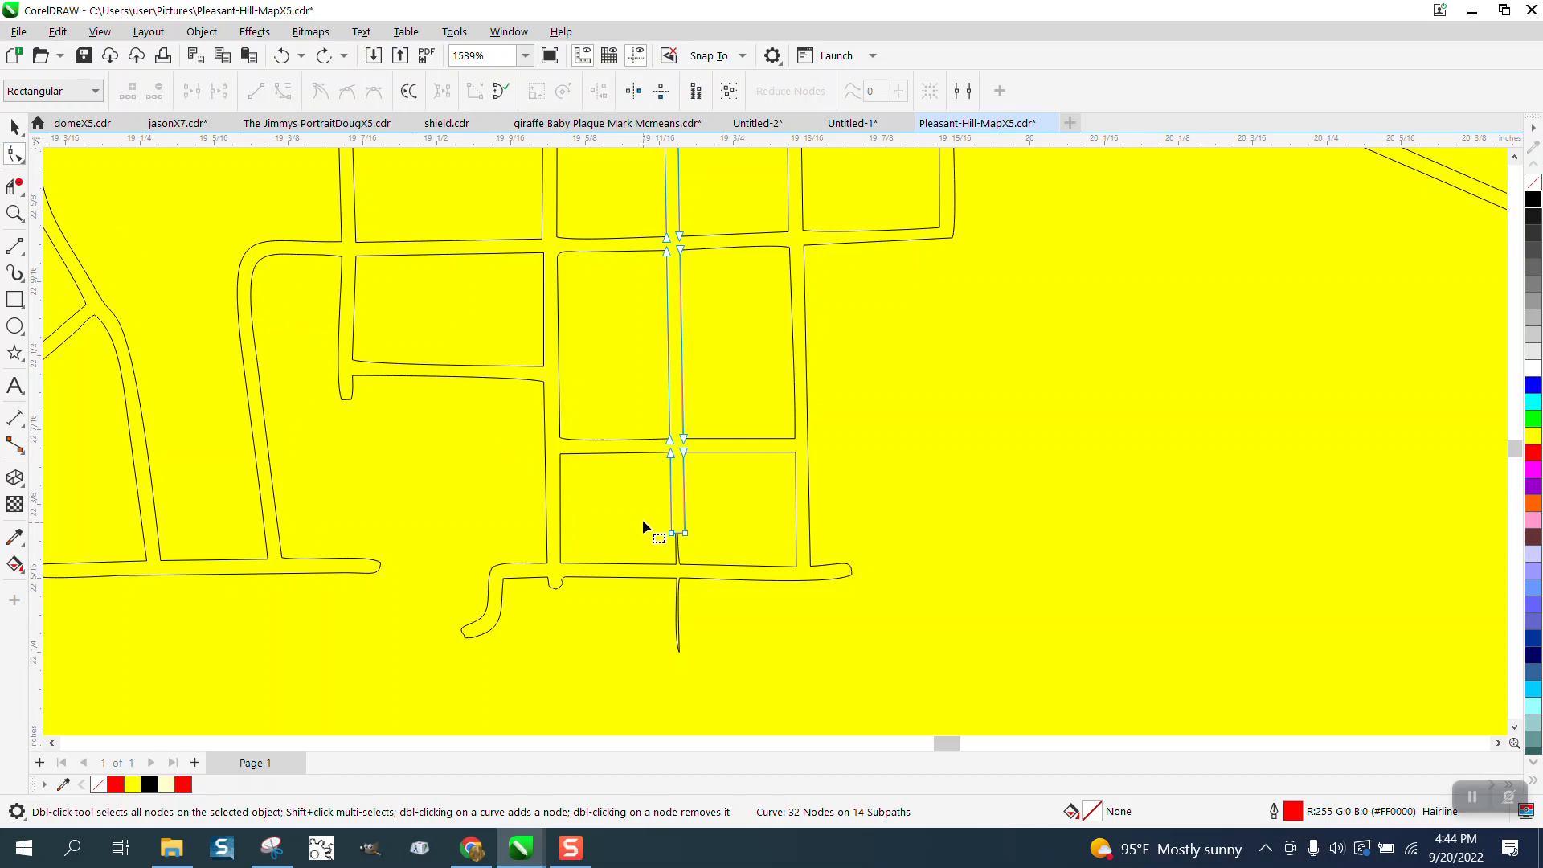
{"action": "left_click_drag", "start_coordinate": [706, 538], "coordinate": [687, 664]}
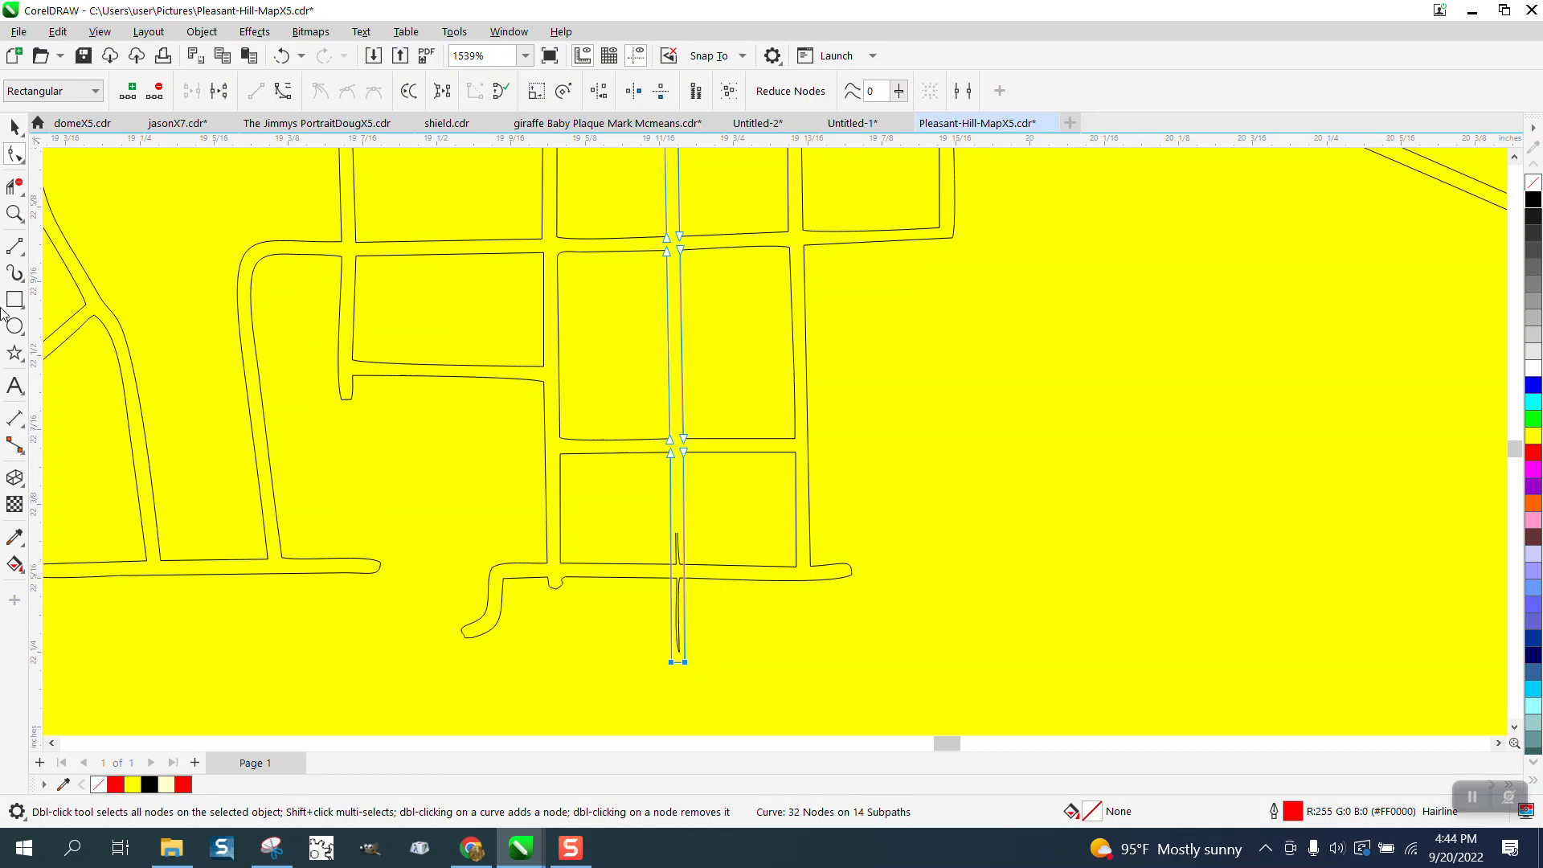
- Delete the thin line above and below the lowest cross street and trim the rectangle edges that cross that street
{"action": "left_click", "coordinate": [15, 214]}
{"action": "left_click_drag", "start_coordinate": [645, 524], "coordinate": [803, 706]}
{"action": "left_click", "coordinate": [15, 187]}
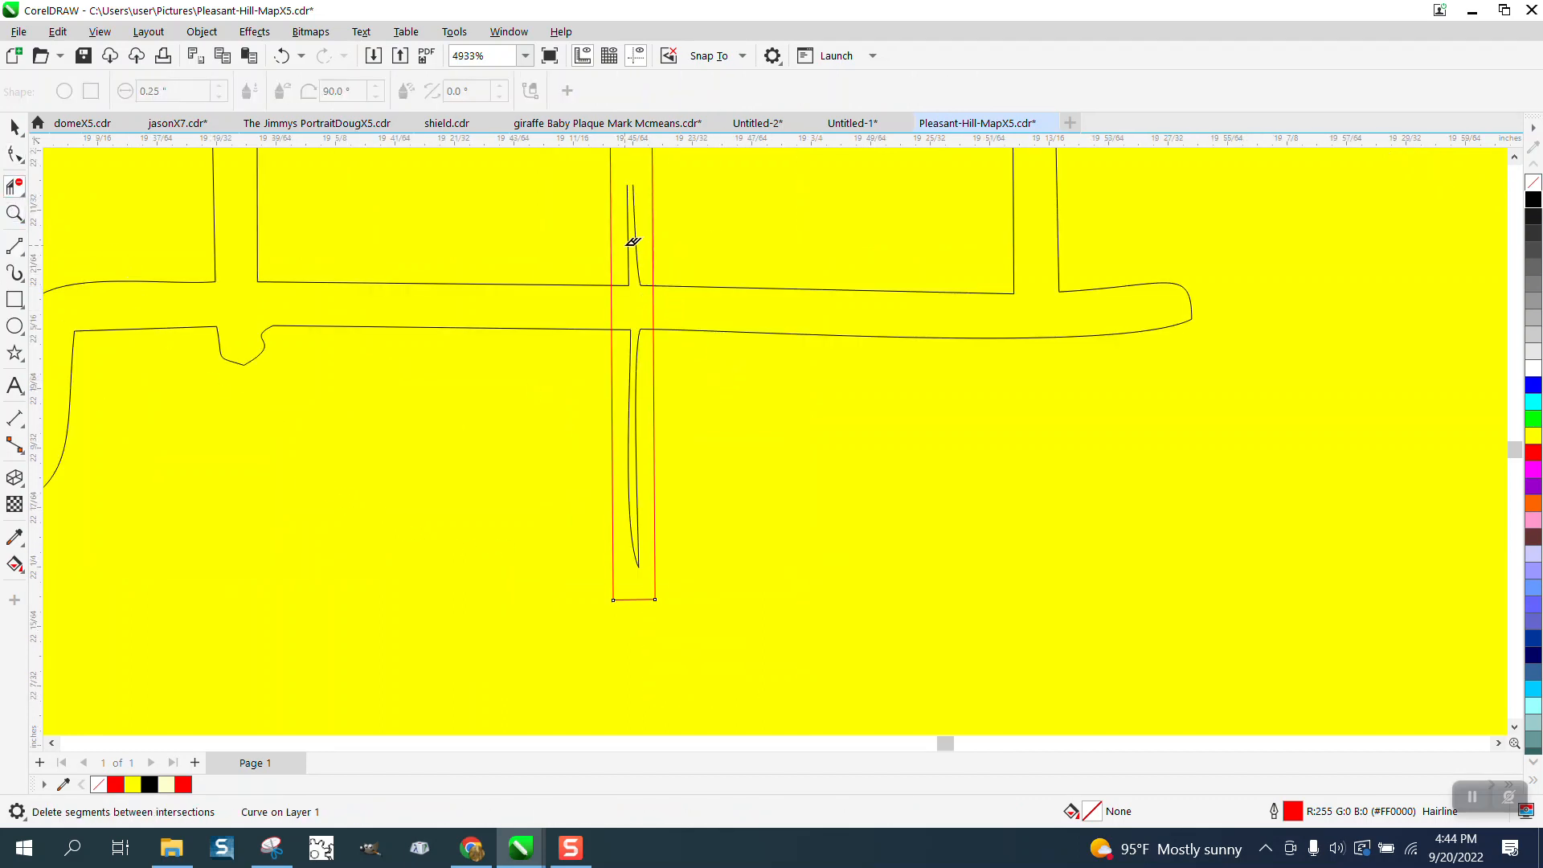
{"action": "left_click", "coordinate": [629, 245]}
{"action": "left_click_drag", "start_coordinate": [590, 298], "coordinate": [666, 298]}
{"action": "left_click", "coordinate": [646, 283]}
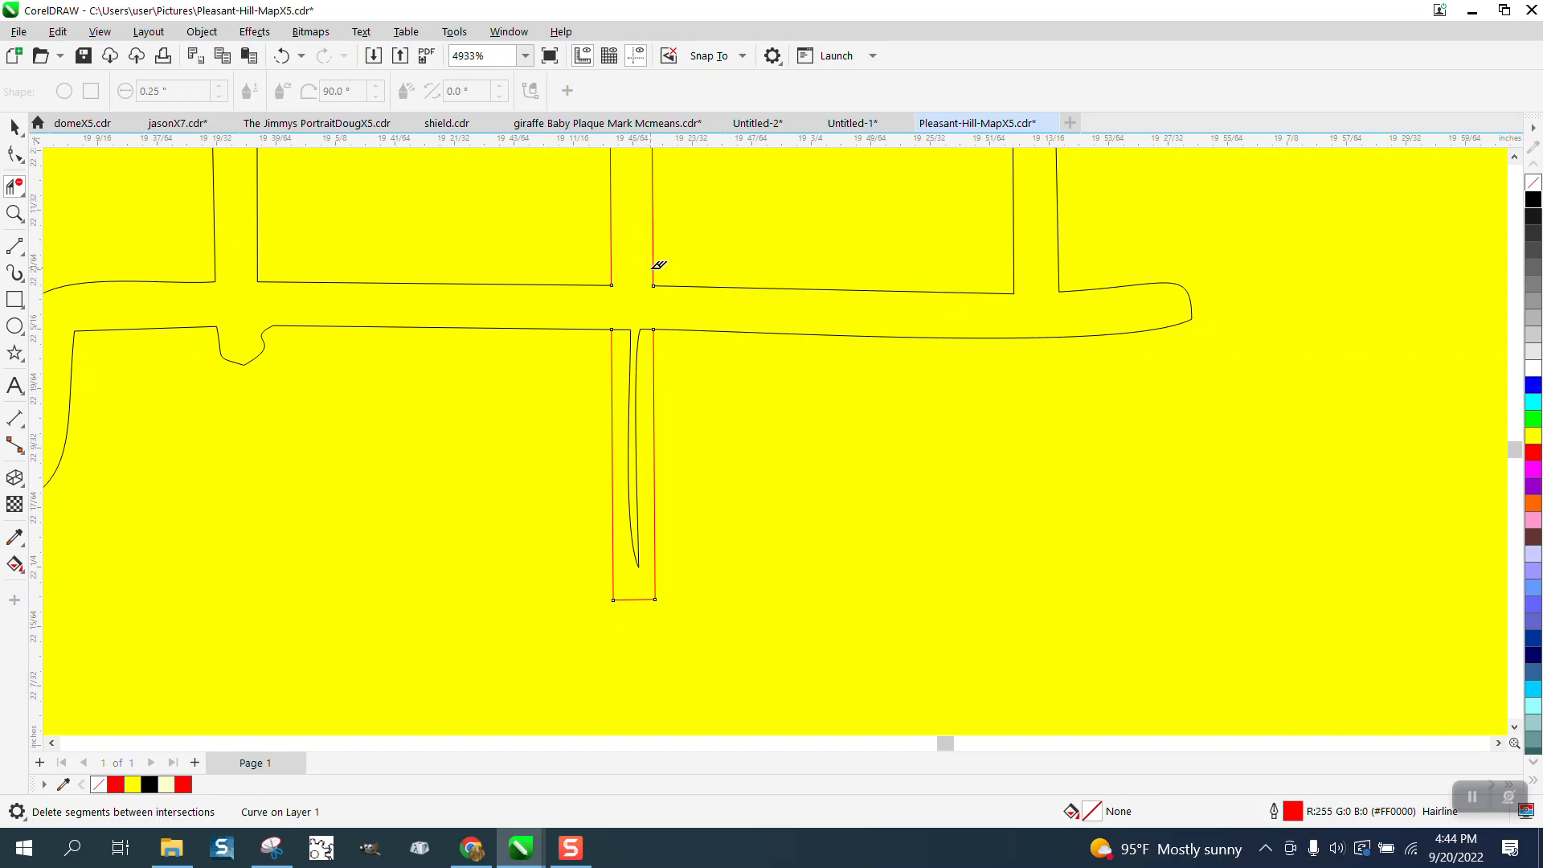
{"action": "left_click", "coordinate": [647, 361]}
- Smart Fill the connected street network with solid black and no outline
{"action": "scroll", "coordinate": [654, 386], "scroll_direction": "down", "scroll_amount": 5}
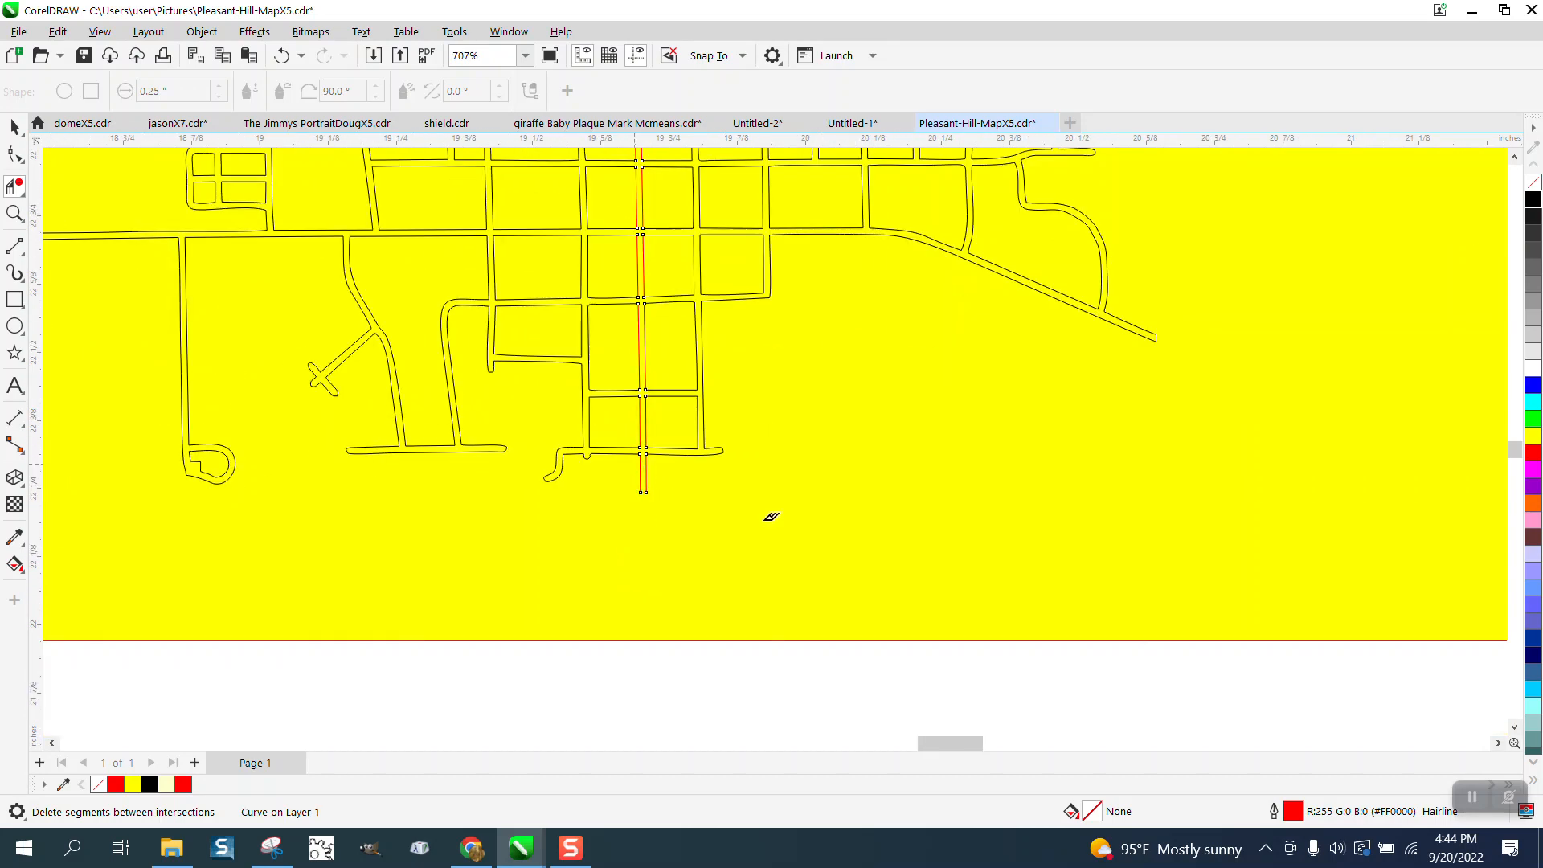
{"action": "scroll", "coordinate": [665, 478], "scroll_direction": "down", "scroll_amount": 1}
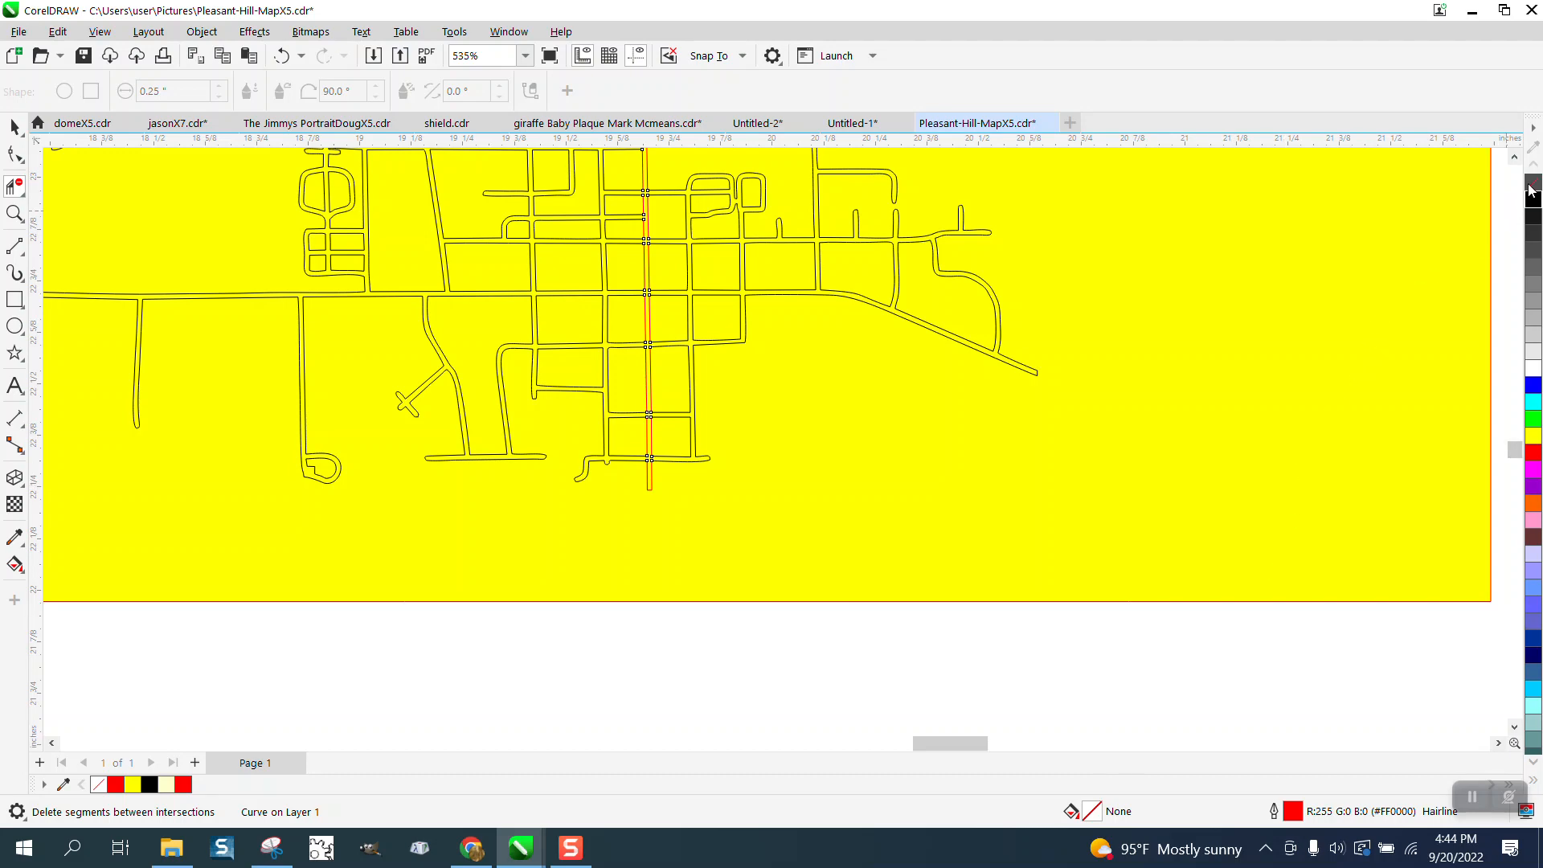
{"action": "scroll", "coordinate": [628, 546], "scroll_direction": "down", "scroll_amount": 2}
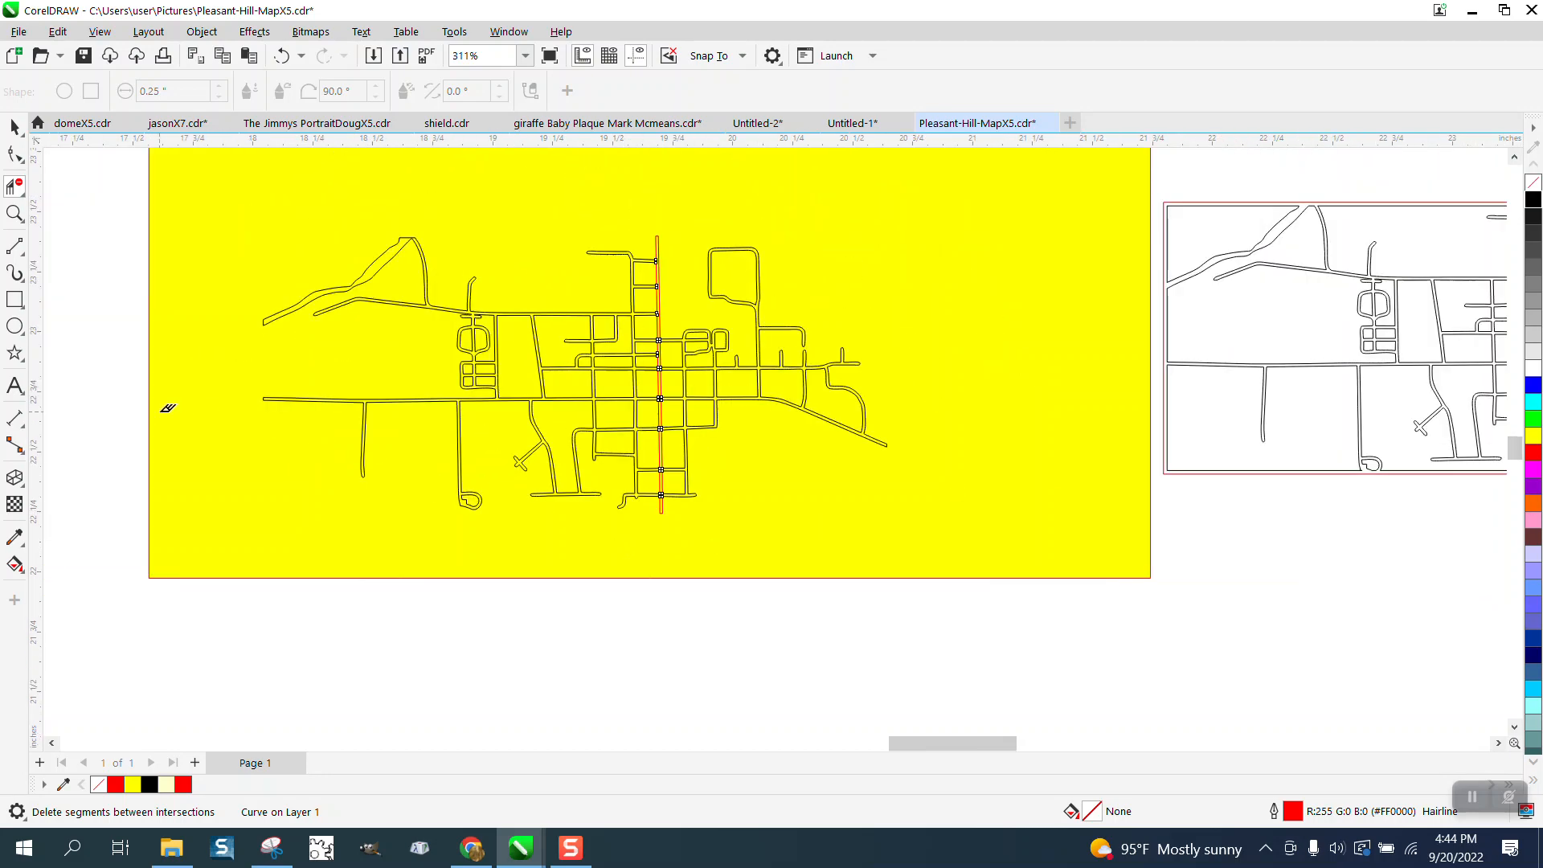
{"action": "left_click", "coordinate": [14, 564]}
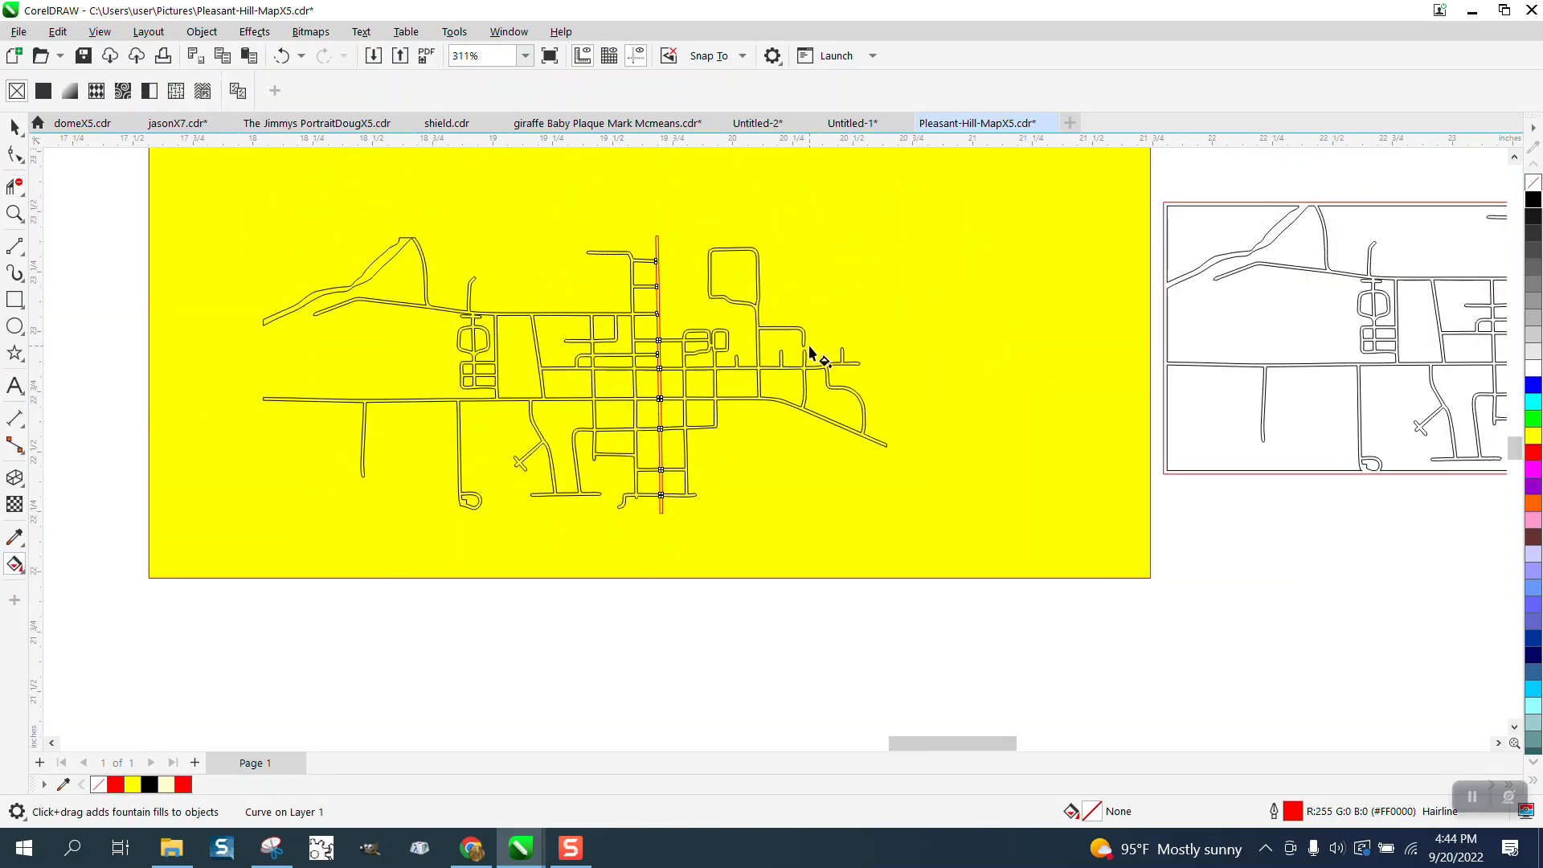
{"action": "left_click", "coordinate": [14, 213]}
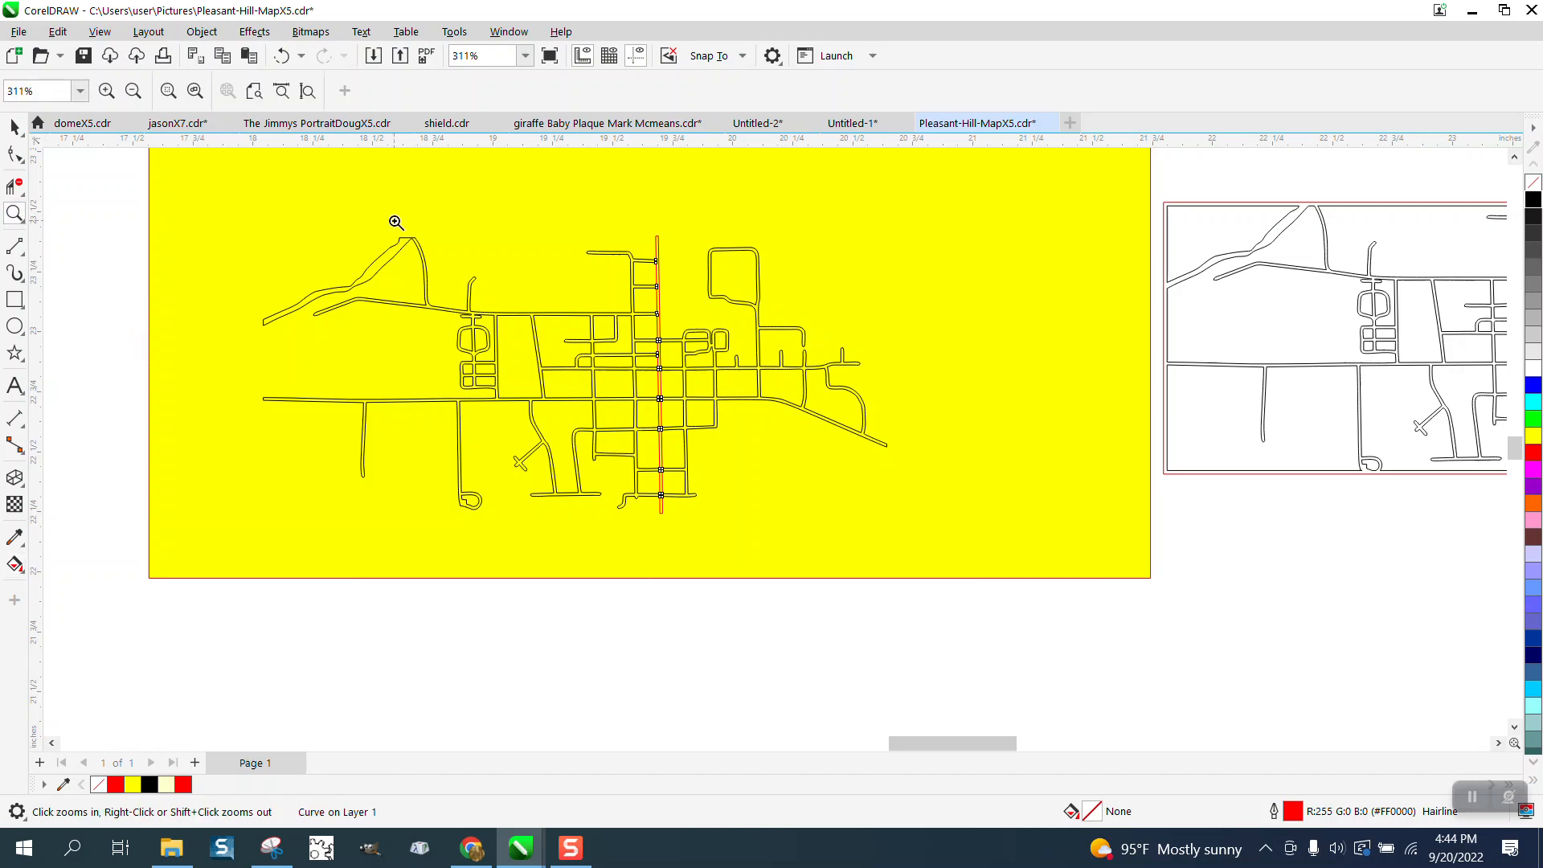
{"action": "left_click_drag", "start_coordinate": [396, 226], "coordinate": [536, 351]}
{"action": "left_click", "coordinate": [15, 564]}
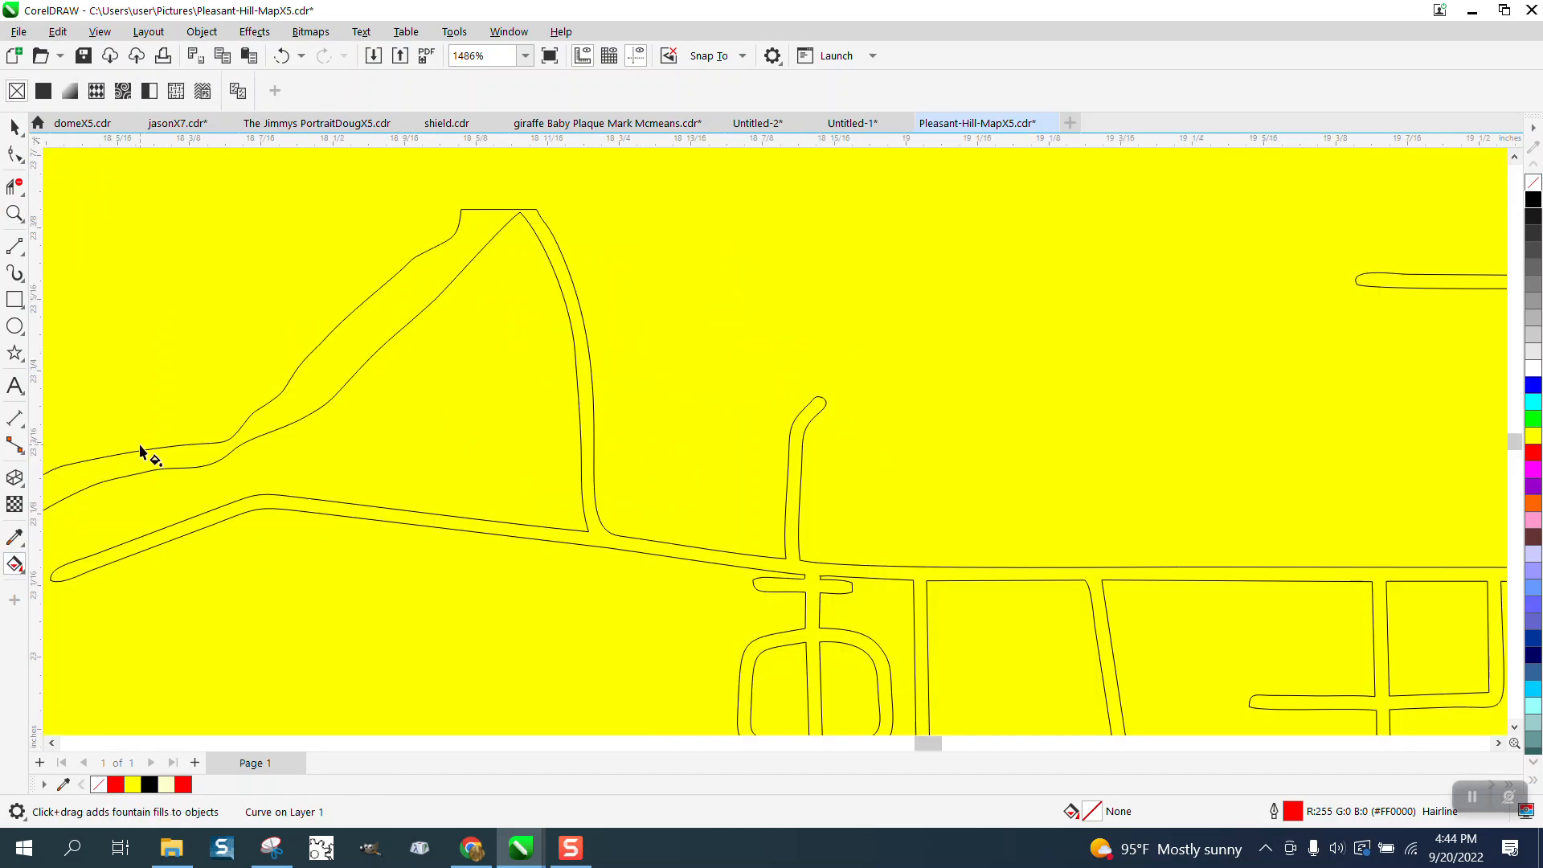
{"action": "left_click", "coordinate": [22, 573]}
{"action": "left_click", "coordinate": [72, 586]}
{"action": "left_click", "coordinate": [304, 397]}
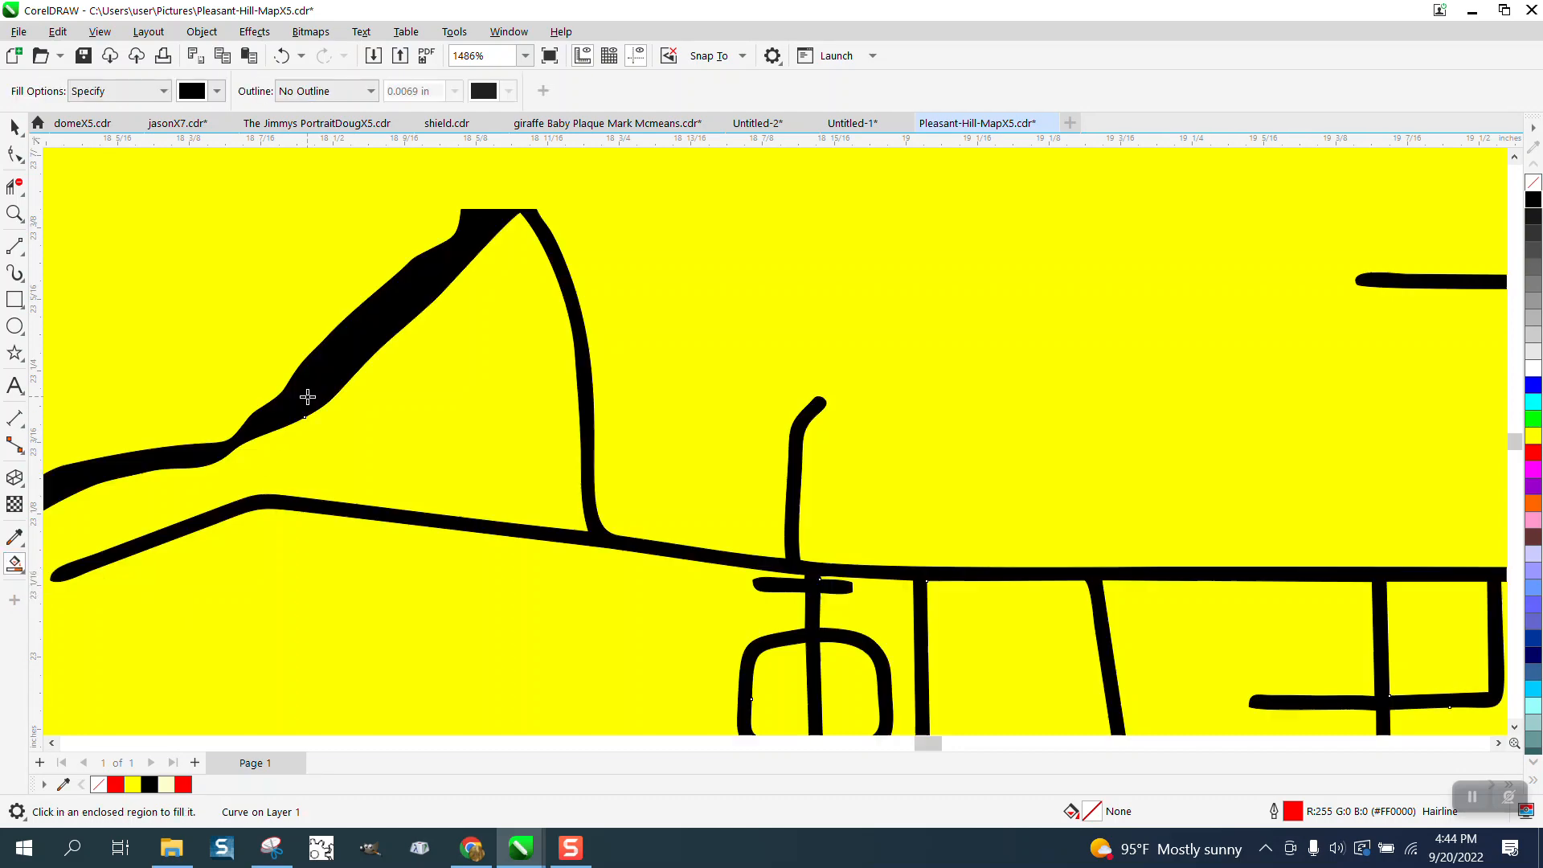
- Move the black filled street copy off the original line map, toward the yellow rectangle's left side
{"action": "scroll", "coordinate": [301, 402], "scroll_direction": "down", "scroll_amount": 4}
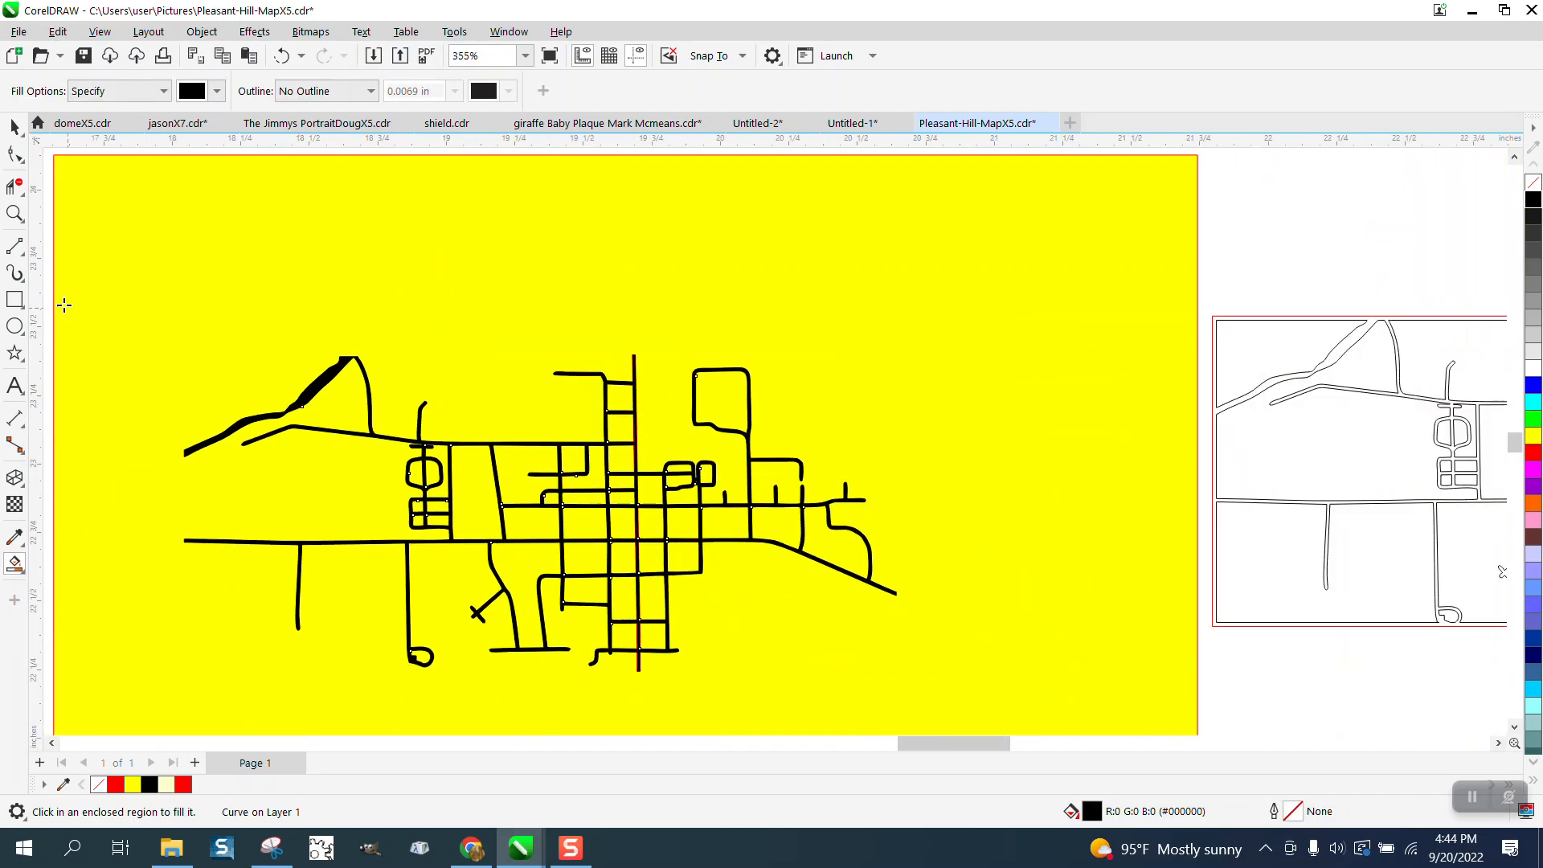
{"action": "left_click", "coordinate": [15, 129]}
{"action": "scroll", "coordinate": [467, 532], "scroll_direction": "down", "scroll_amount": 2}
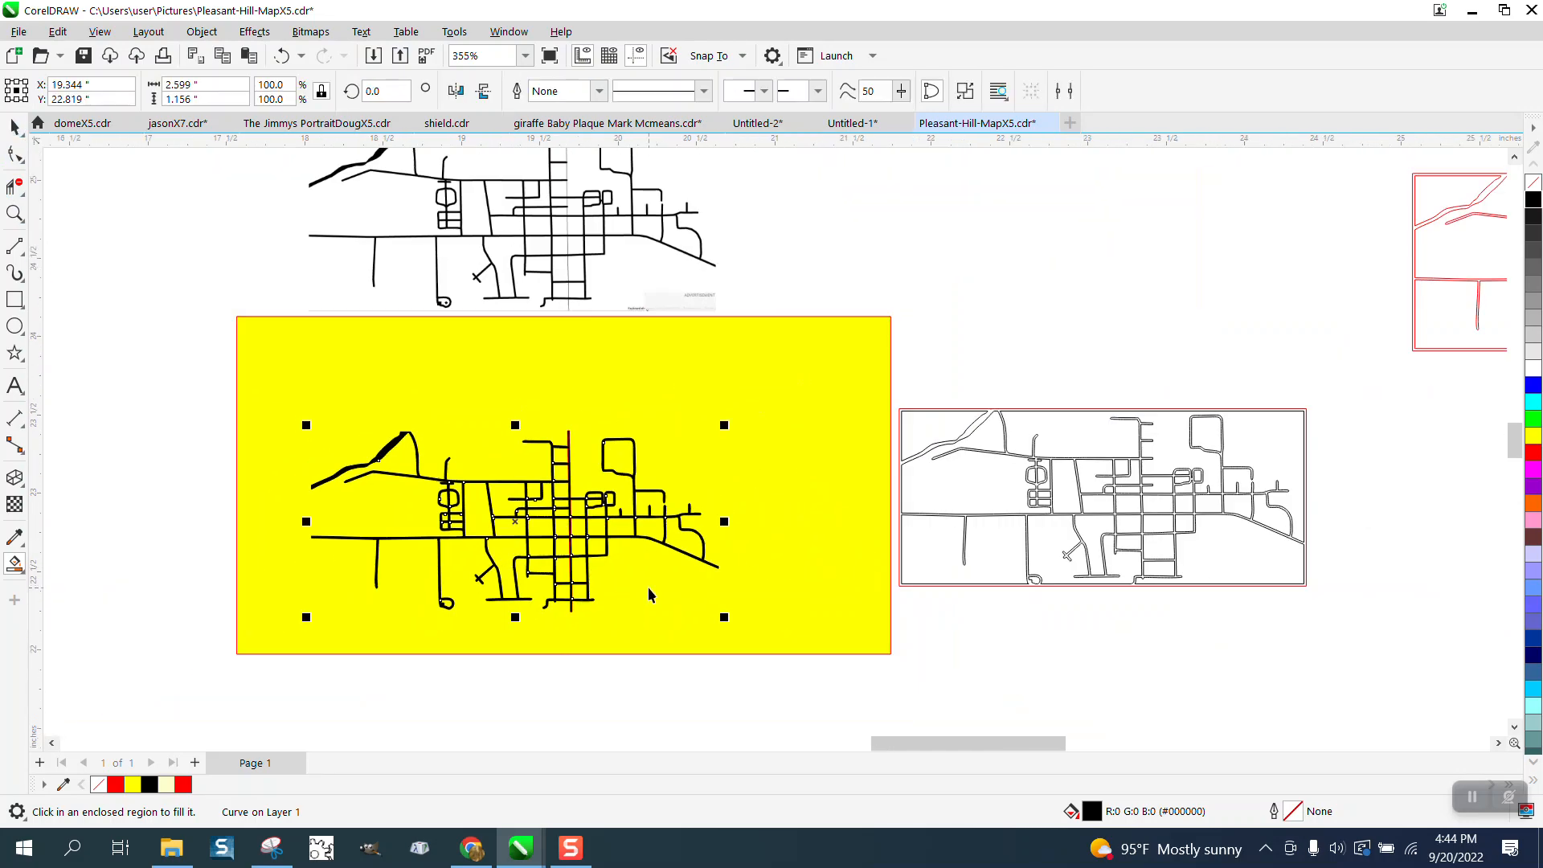
{"action": "left_click_drag", "start_coordinate": [554, 506], "coordinate": [249, 418]}
- Delete the original outline map from the yellow rectangle and move the black filled copy into its place
{"action": "scroll", "coordinate": [539, 434], "scroll_direction": "down", "scroll_amount": 1}
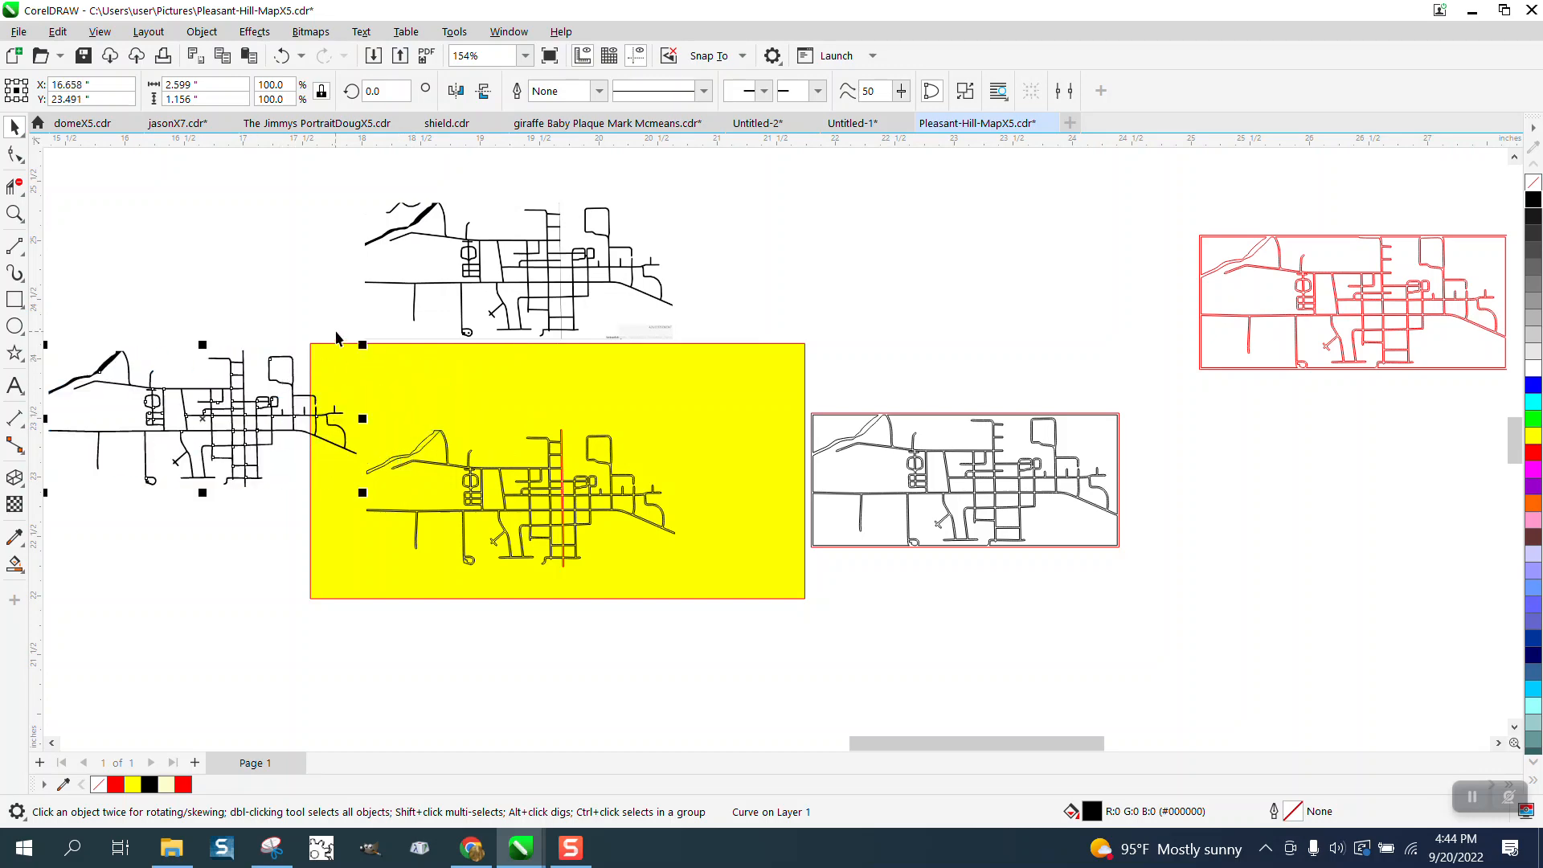
{"action": "left_click_drag", "start_coordinate": [343, 342], "coordinate": [710, 591]}
{"action": "key", "text": "Delete"}
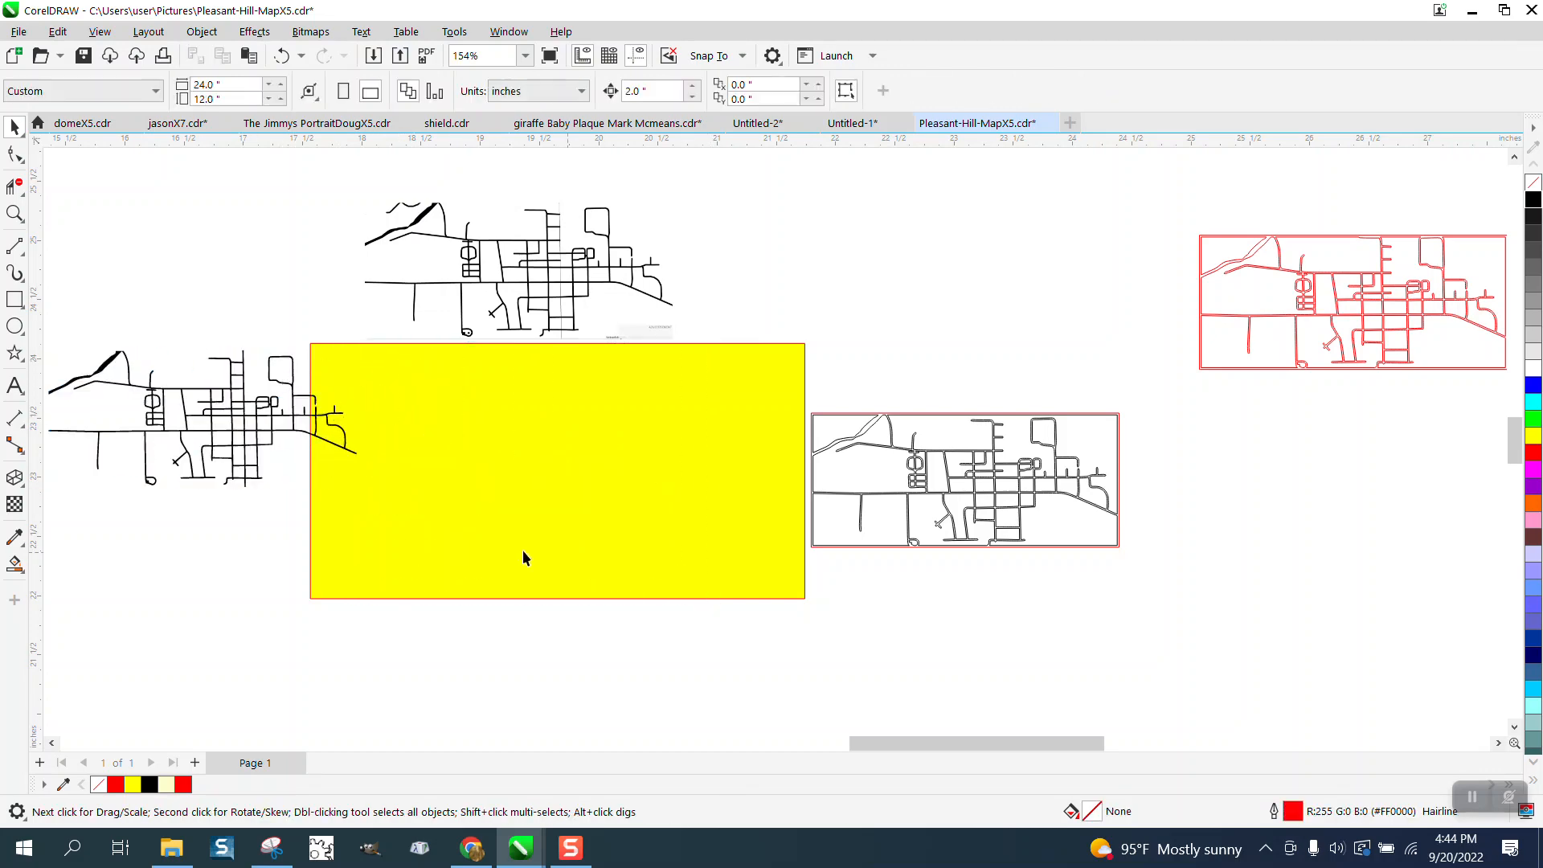
{"action": "left_click_drag", "start_coordinate": [253, 436], "coordinate": [587, 486]}
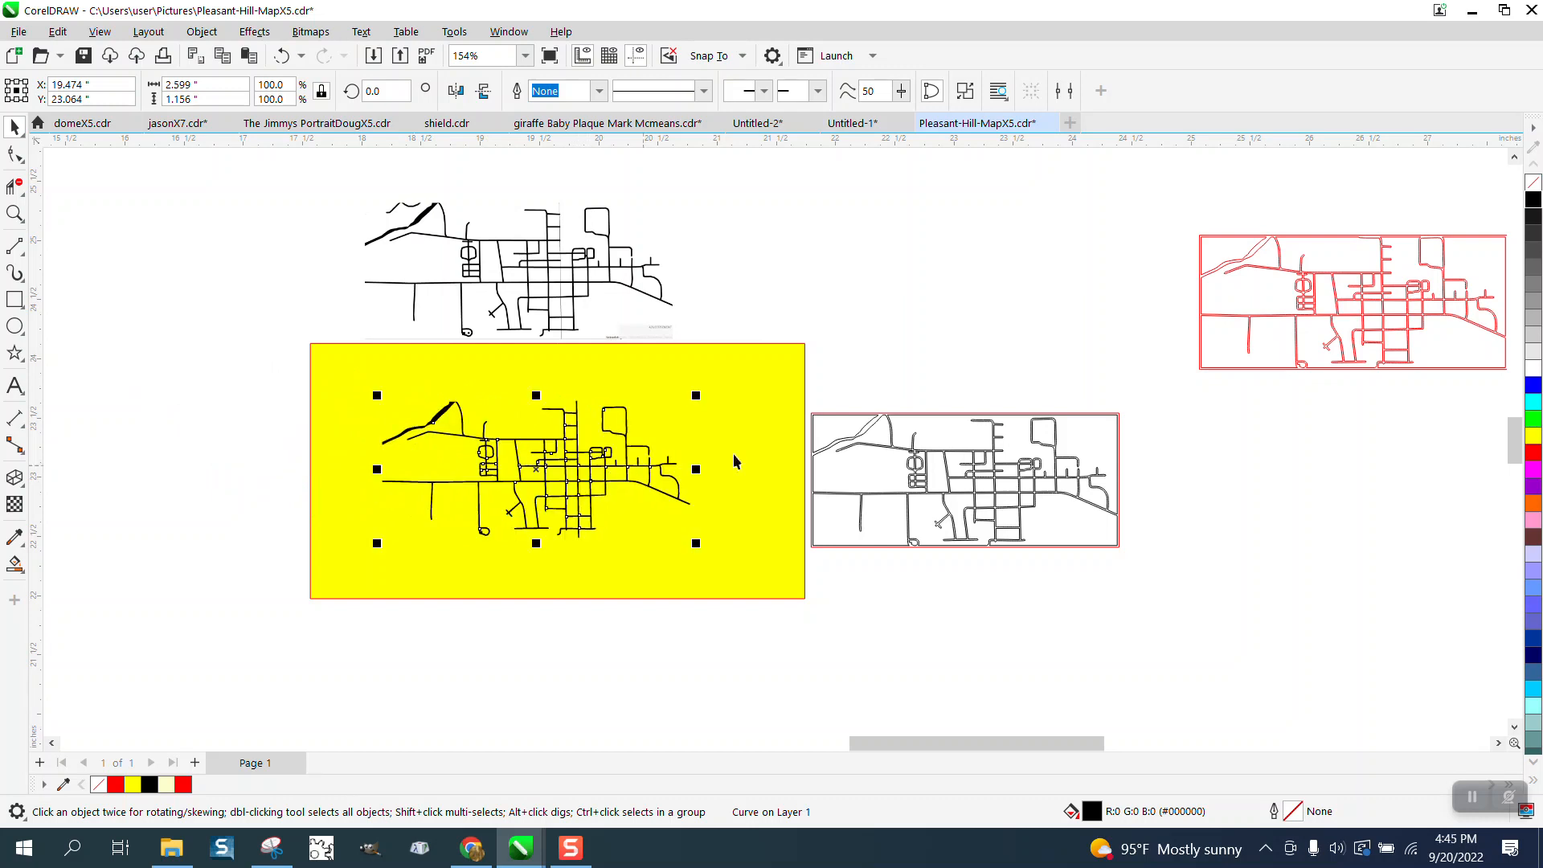
- Remove the street map's black fill and give it a red hairline outline
{"action": "left_click", "coordinate": [1535, 191]}
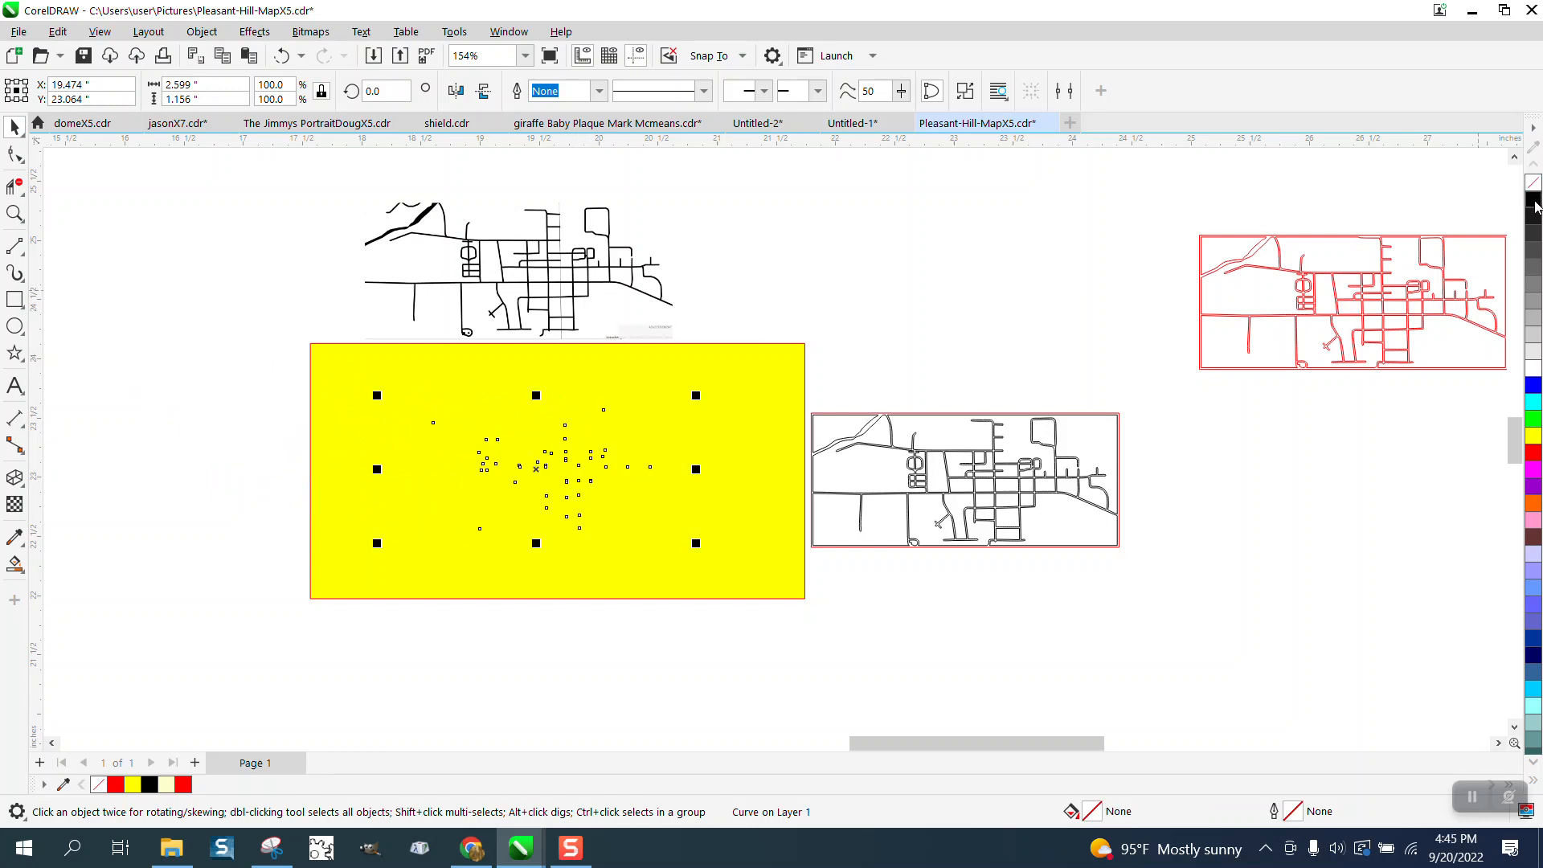
{"action": "right_click", "coordinate": [1535, 452]}
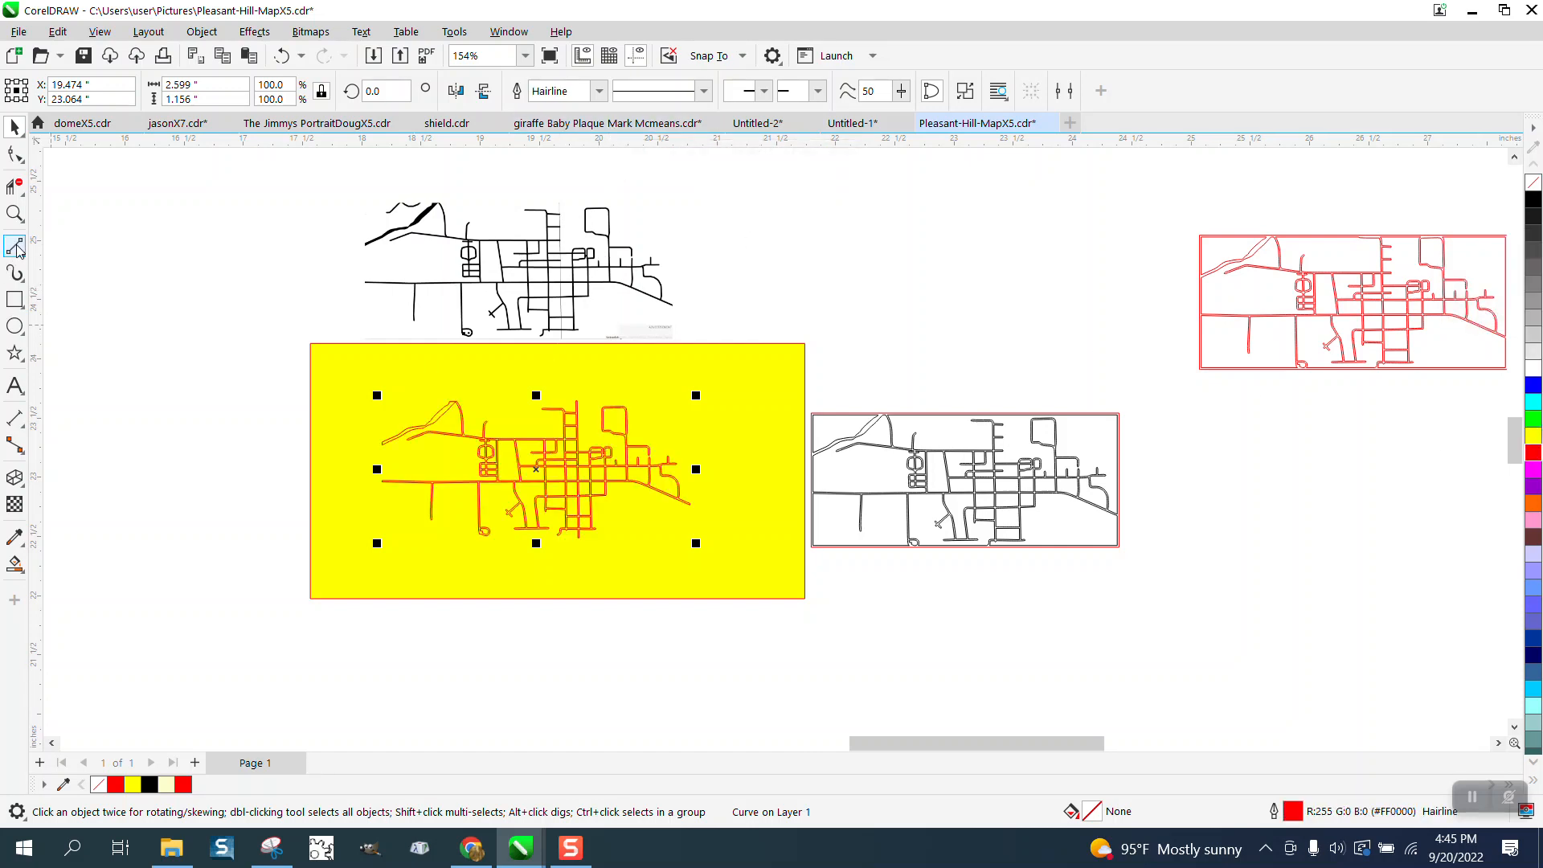
- Create a rectangle that exactly frames the extents of the red street map
{"action": "left_click", "coordinate": [14, 213]}
{"action": "left_click_drag", "start_coordinate": [344, 347], "coordinate": [840, 612]}
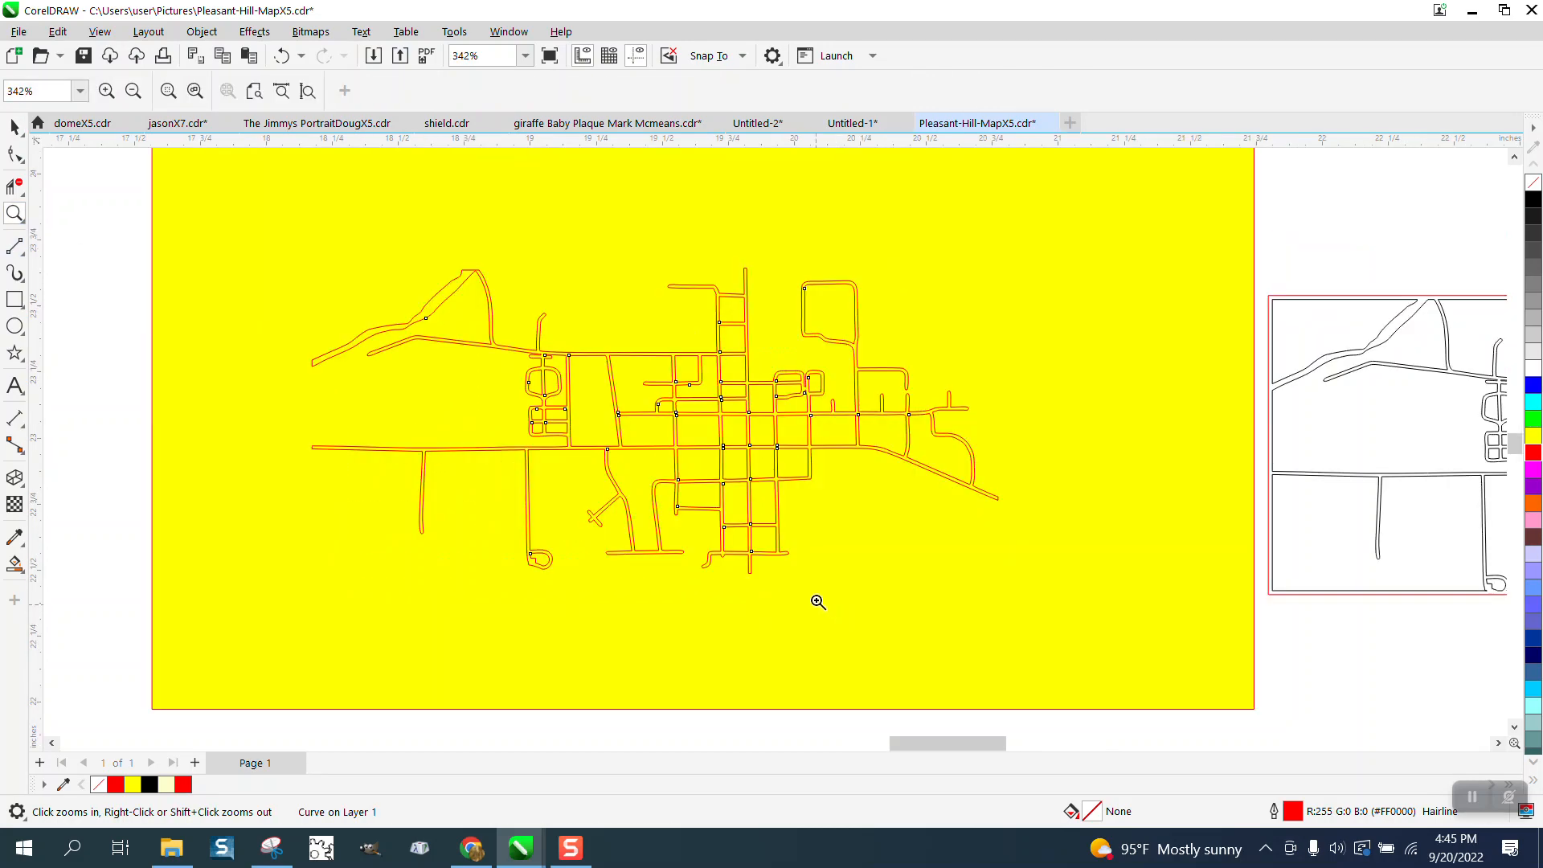
{"action": "scroll", "coordinate": [675, 337], "scroll_direction": "down", "scroll_amount": 1}
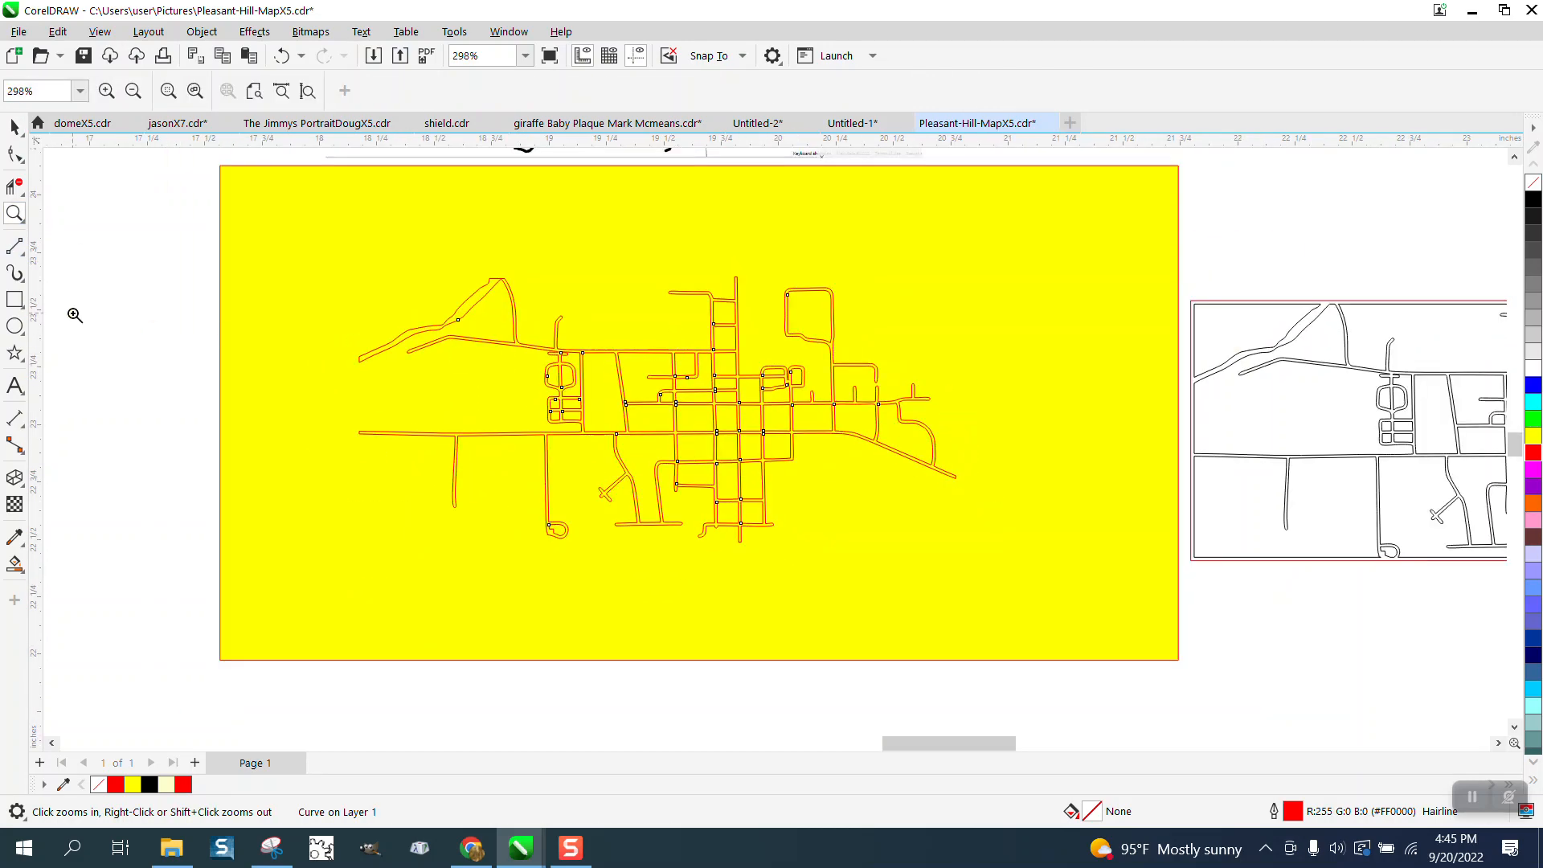
{"action": "left_click", "coordinate": [14, 127]}
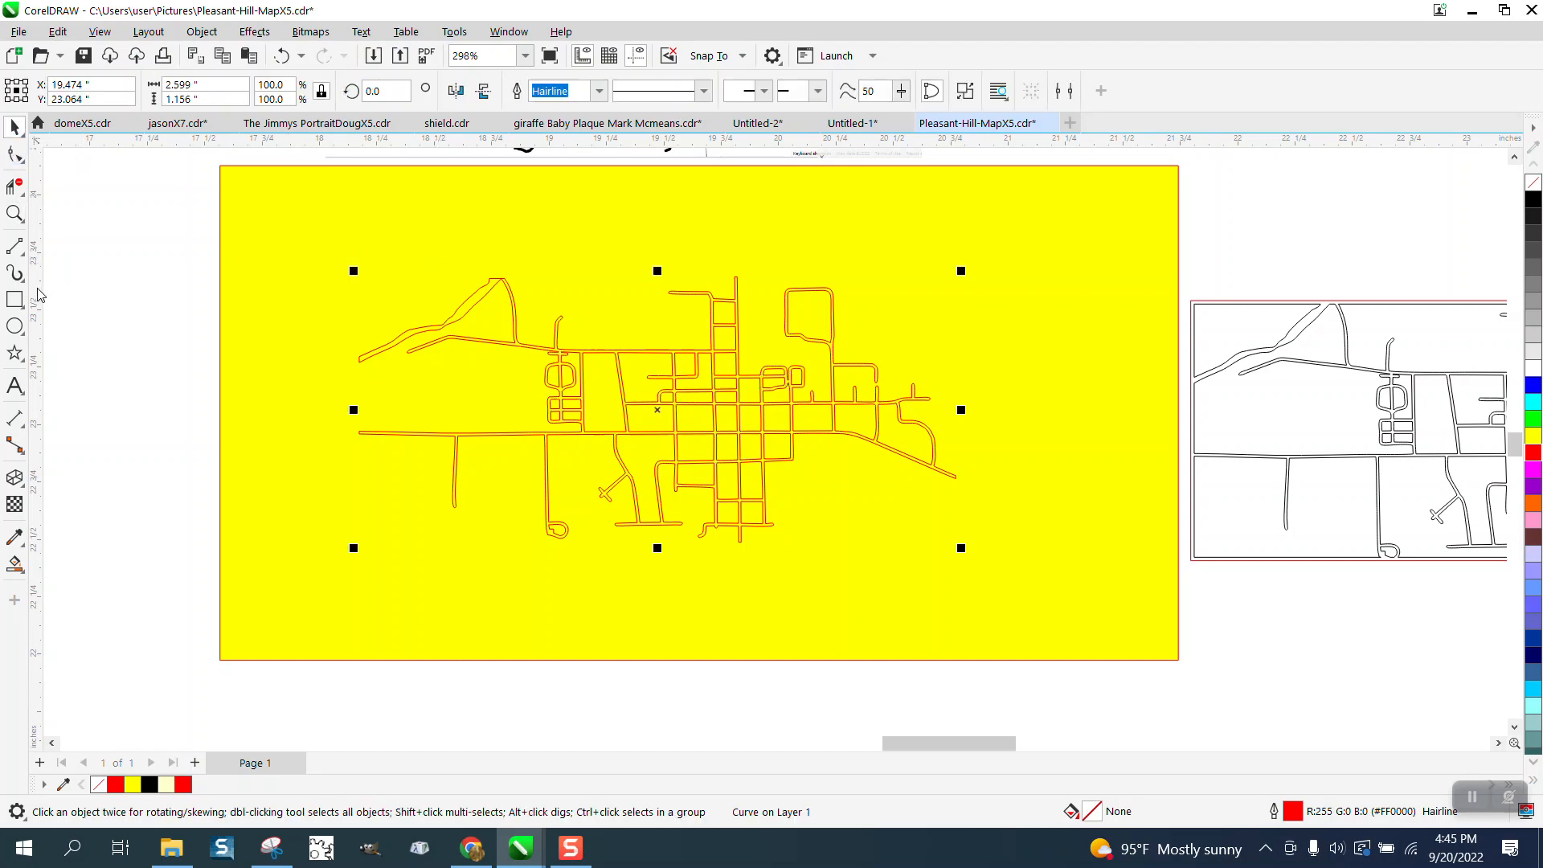
{"action": "double_click", "coordinate": [15, 301]}
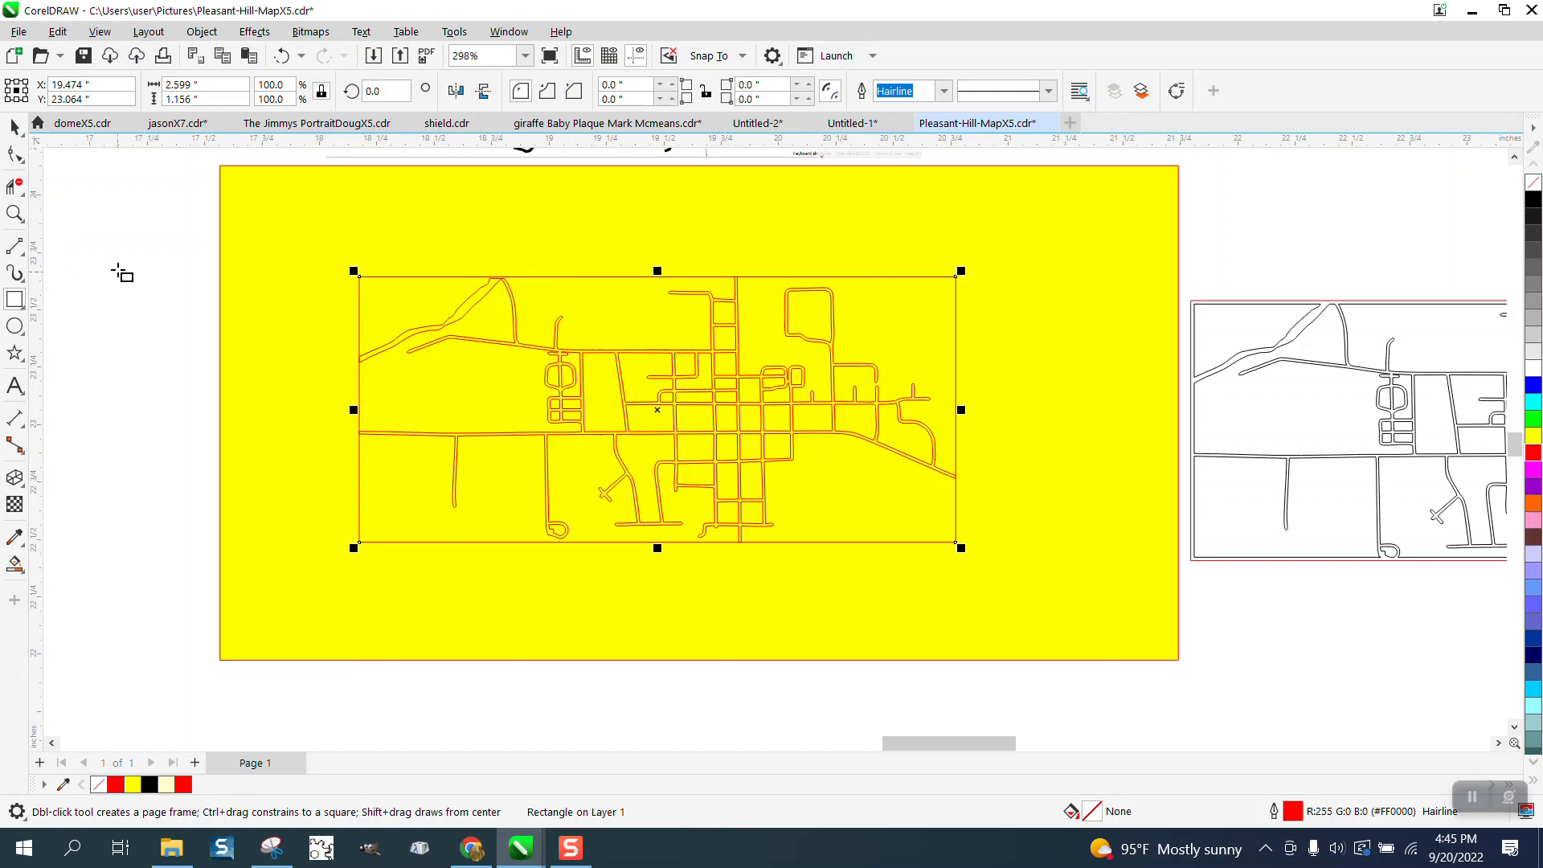
- Apply an inside contour to the framing rectangle with 1 step and a 0.015" offset
{"action": "left_click", "coordinate": [15, 127]}
{"action": "left_click", "coordinate": [254, 32]}
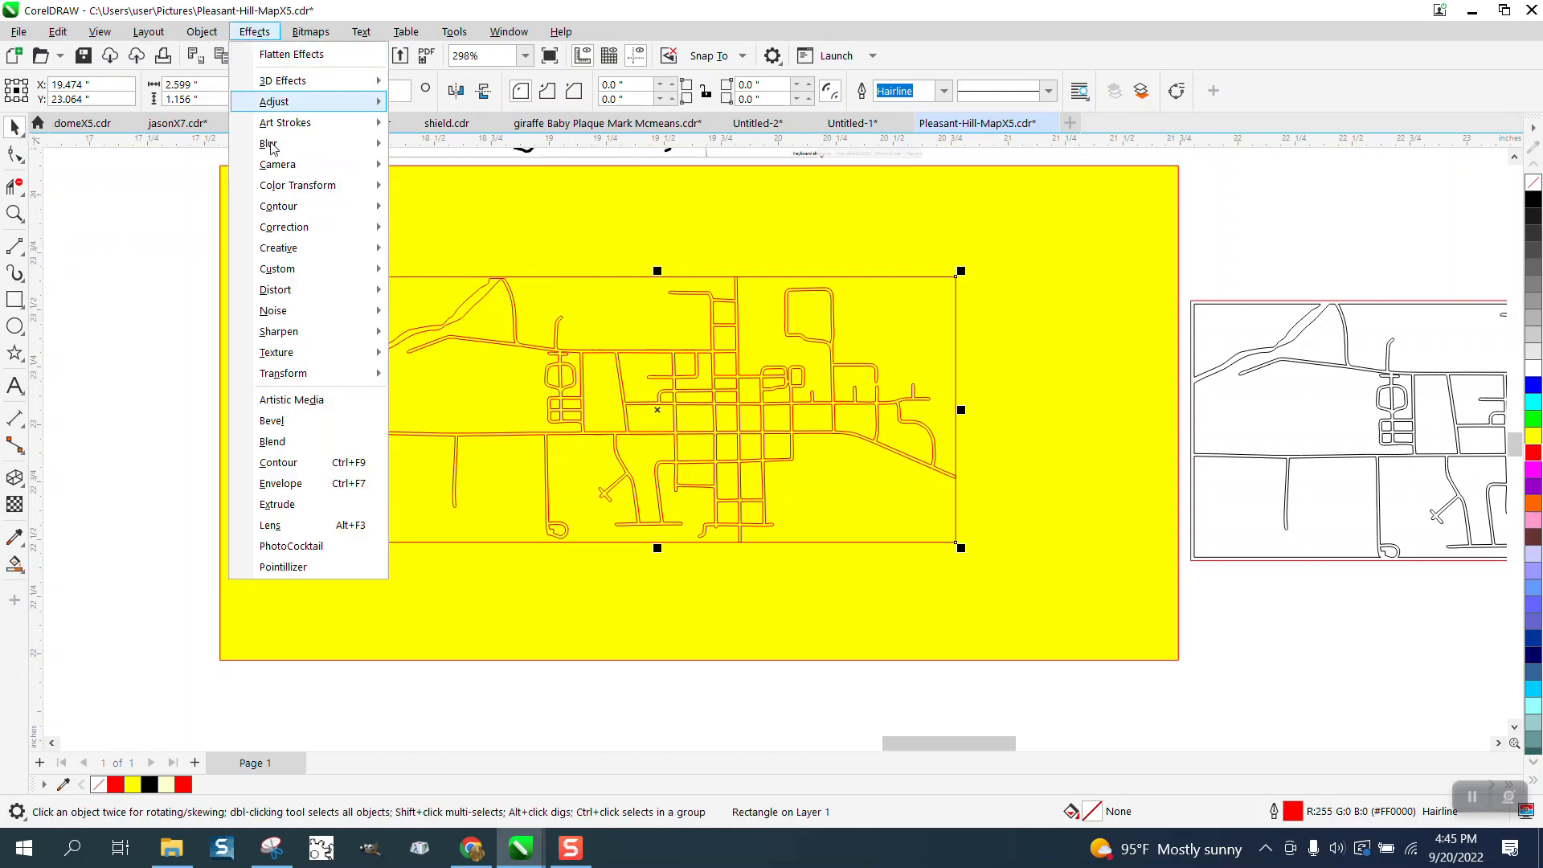
{"action": "left_click", "coordinate": [296, 471]}
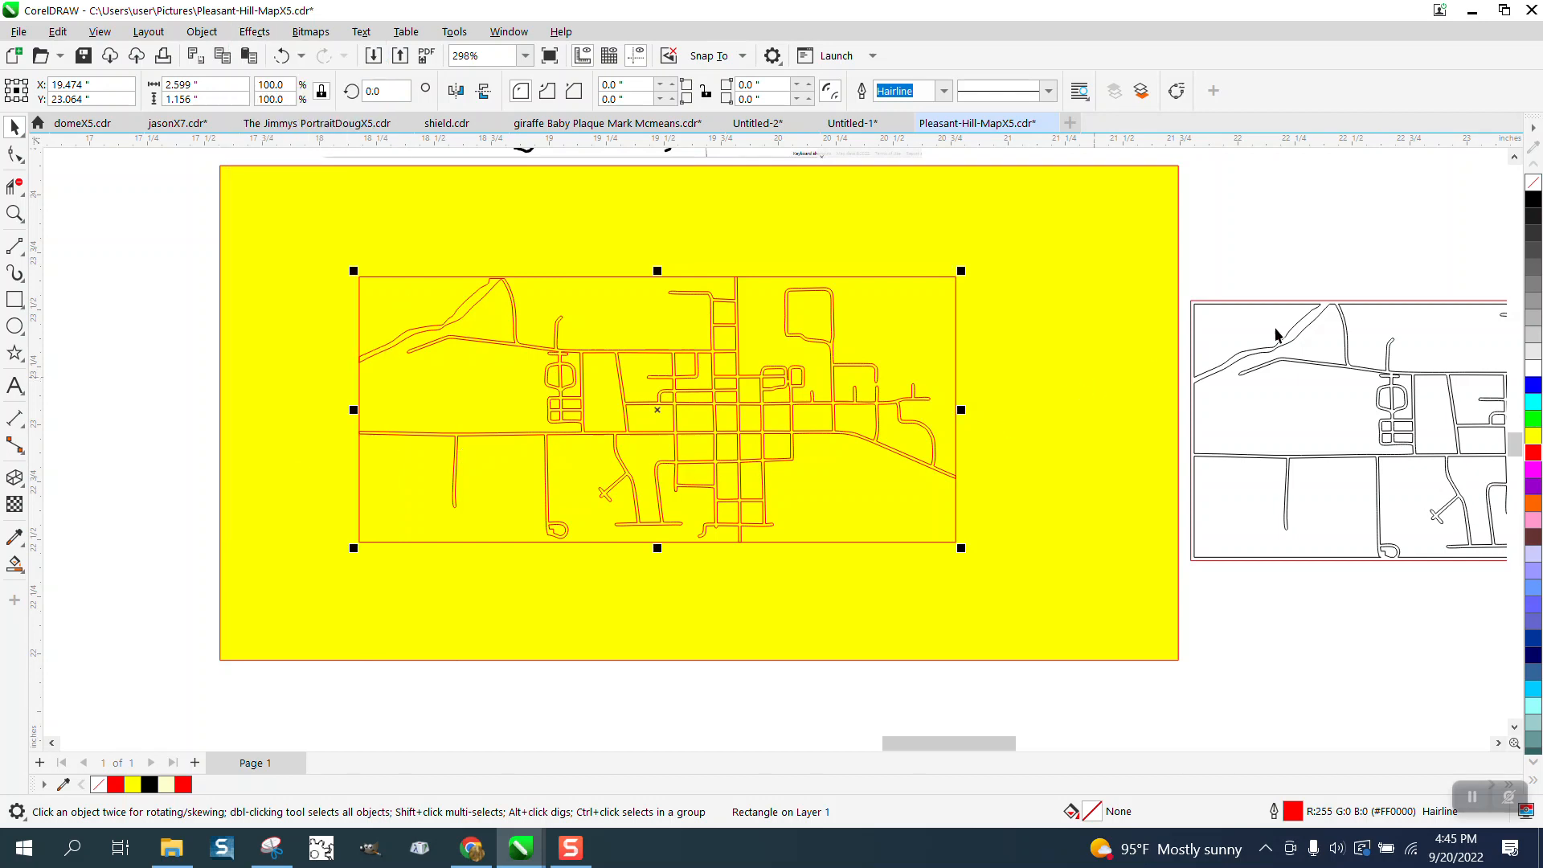
{"action": "left_click", "coordinate": [1251, 167]}
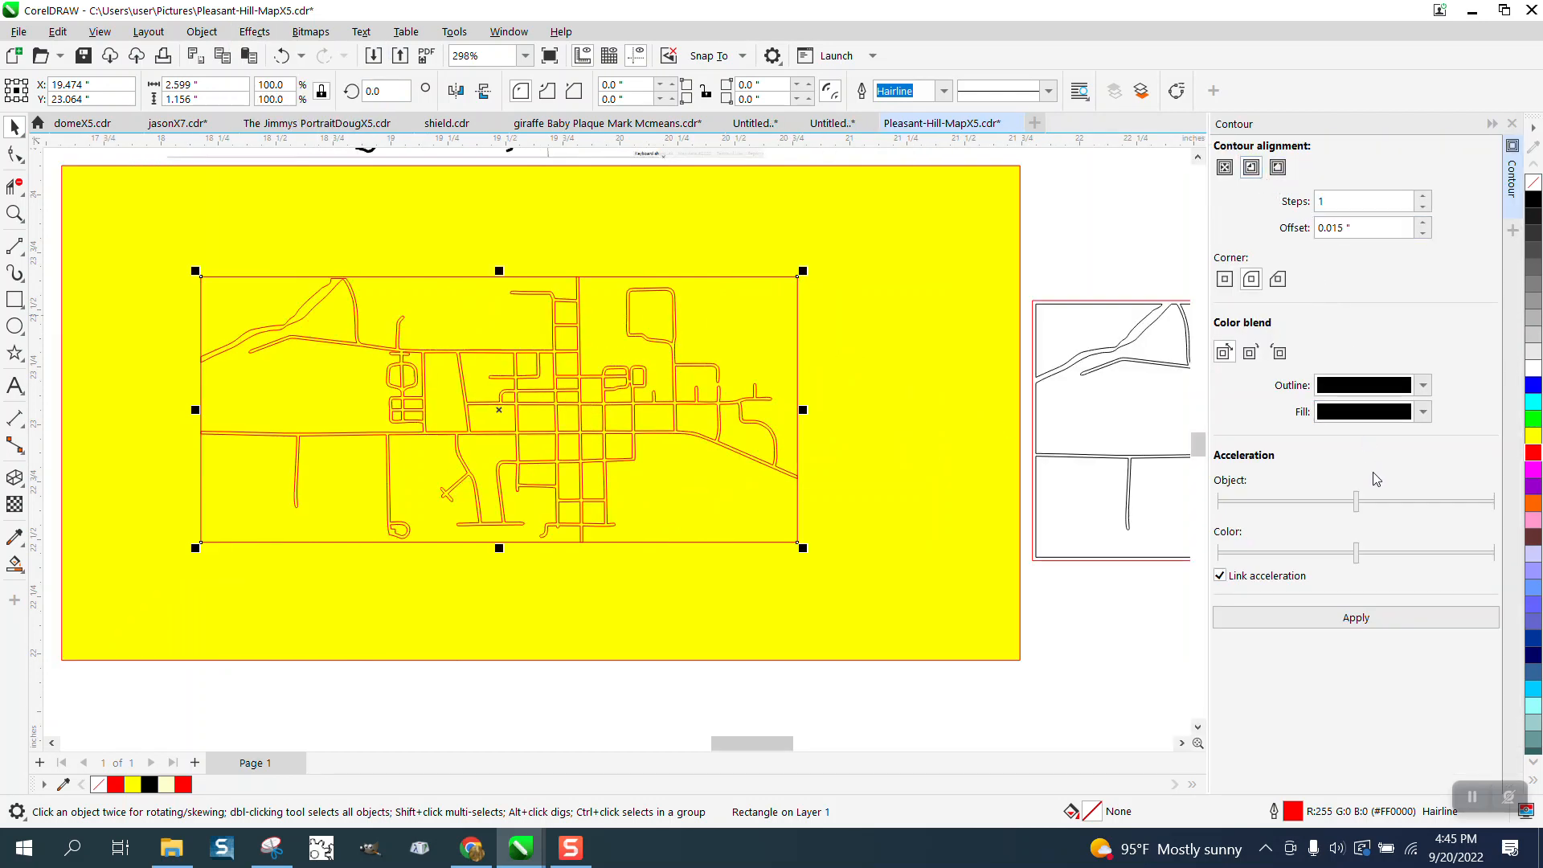
{"action": "left_click", "coordinate": [1366, 620]}
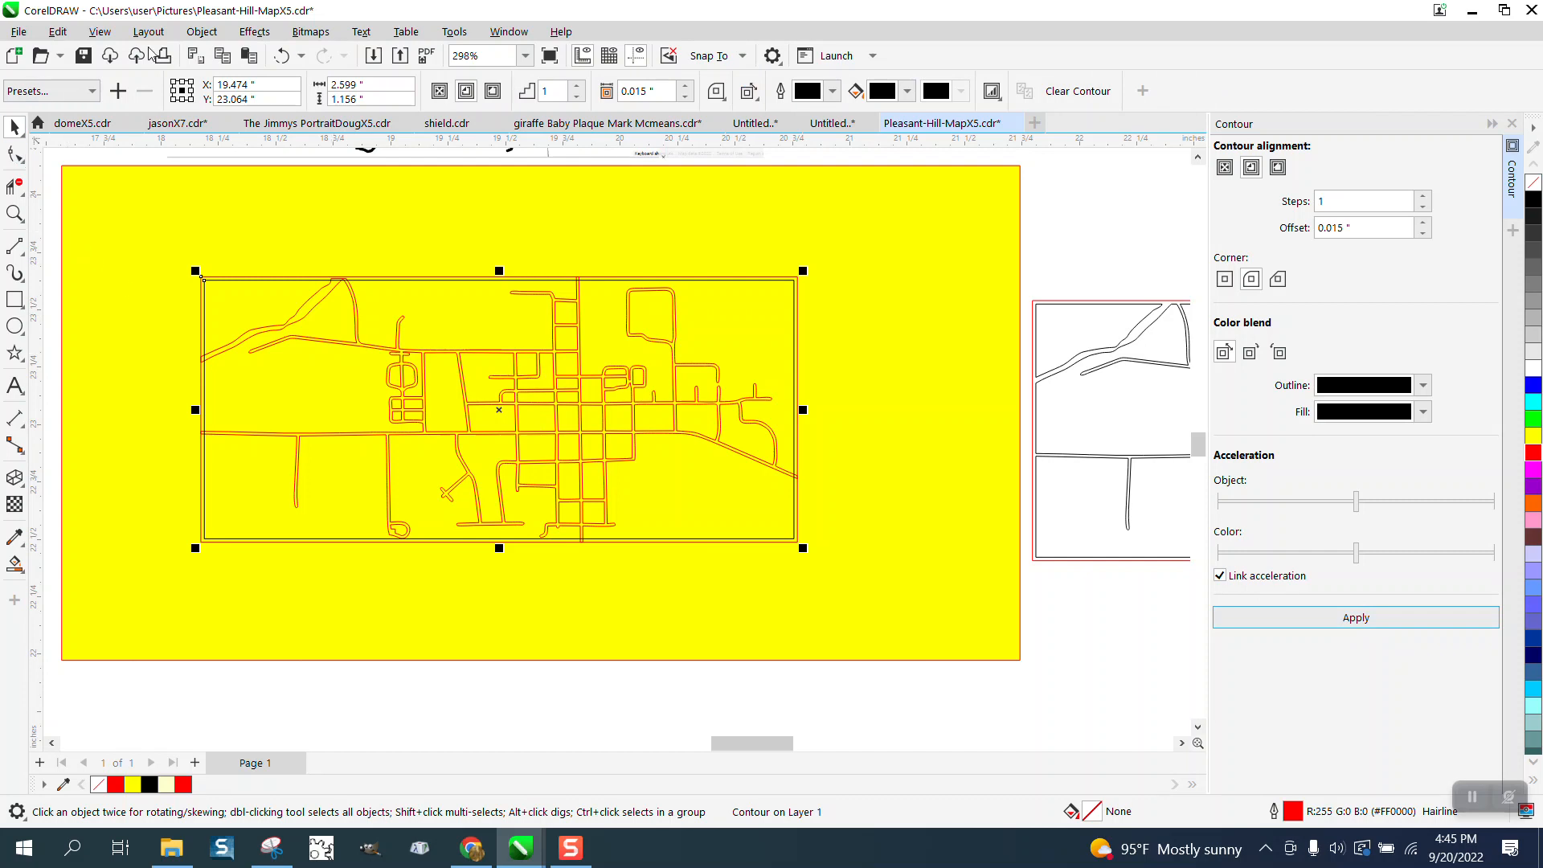
- Break the contour apart and move the outer red rectangle 2 inches straight down, away from the map
{"action": "left_click", "coordinate": [202, 31]}
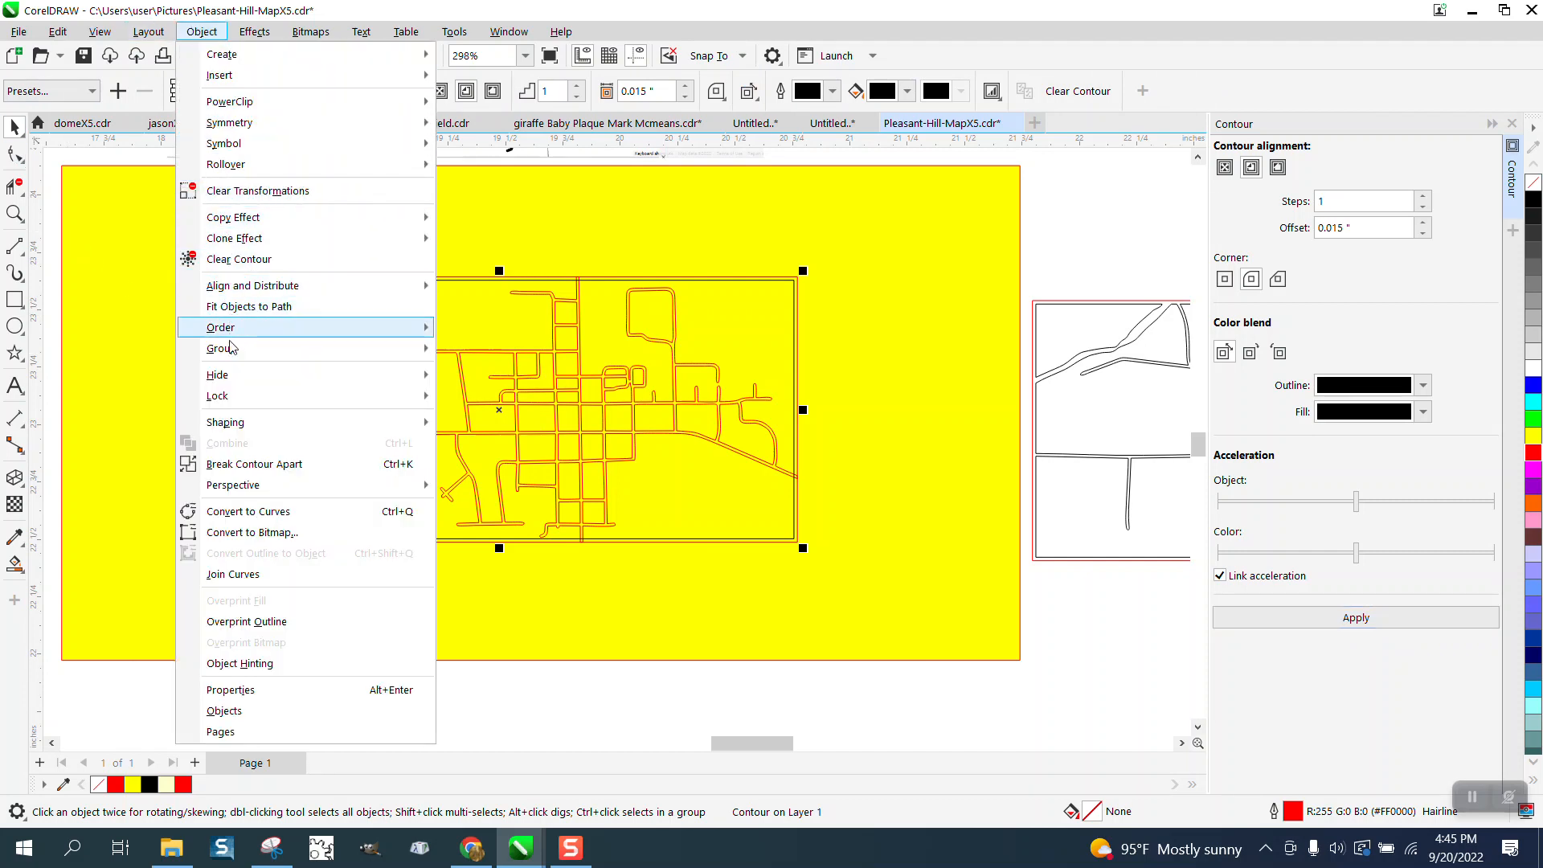
{"action": "left_click", "coordinate": [268, 465]}
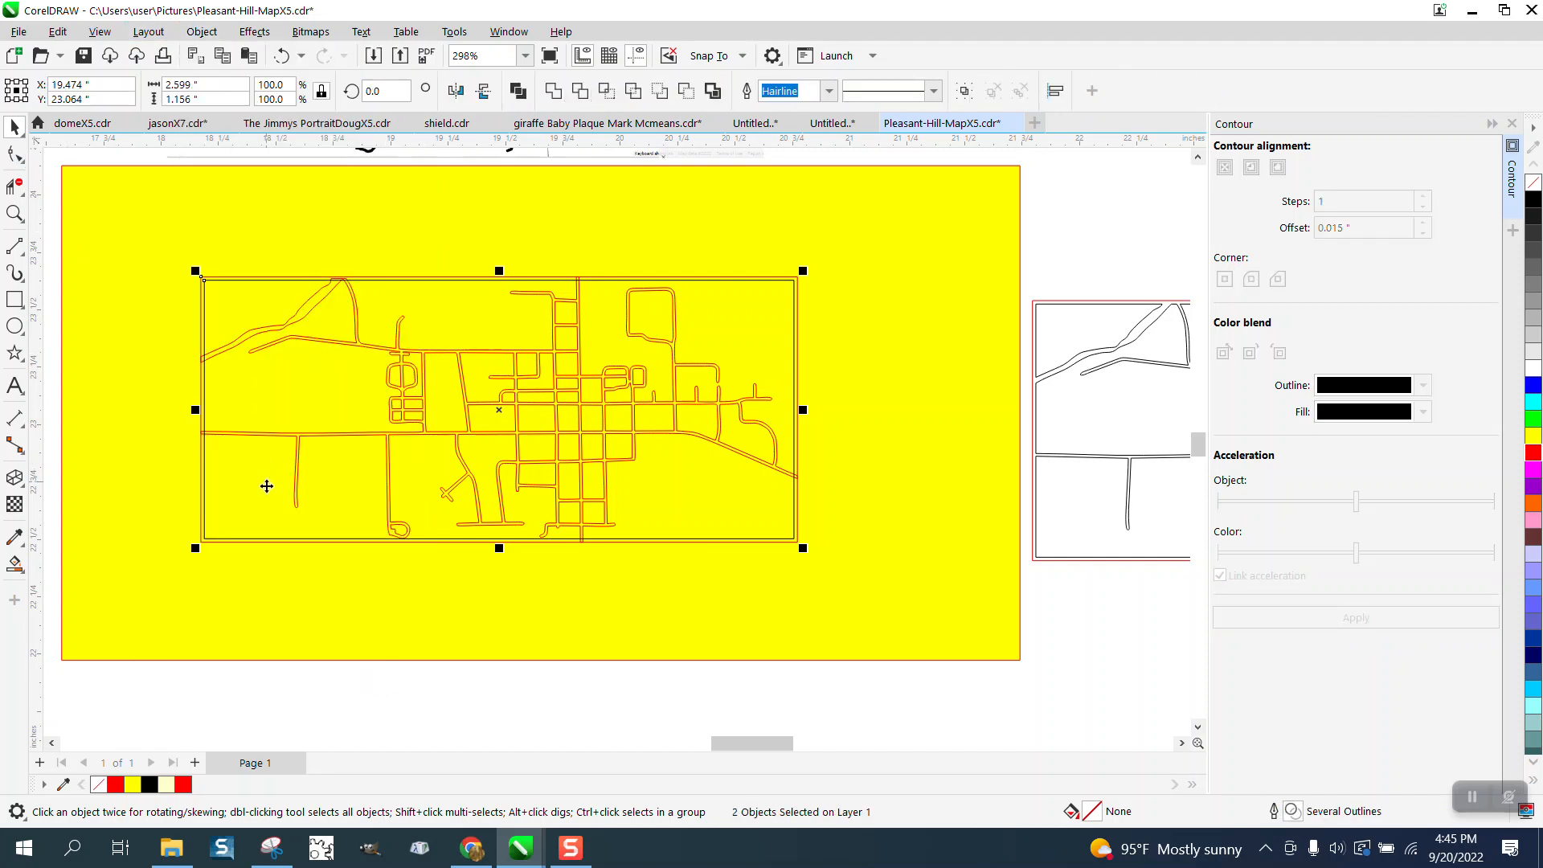
{"action": "left_click", "coordinate": [21, 160]}
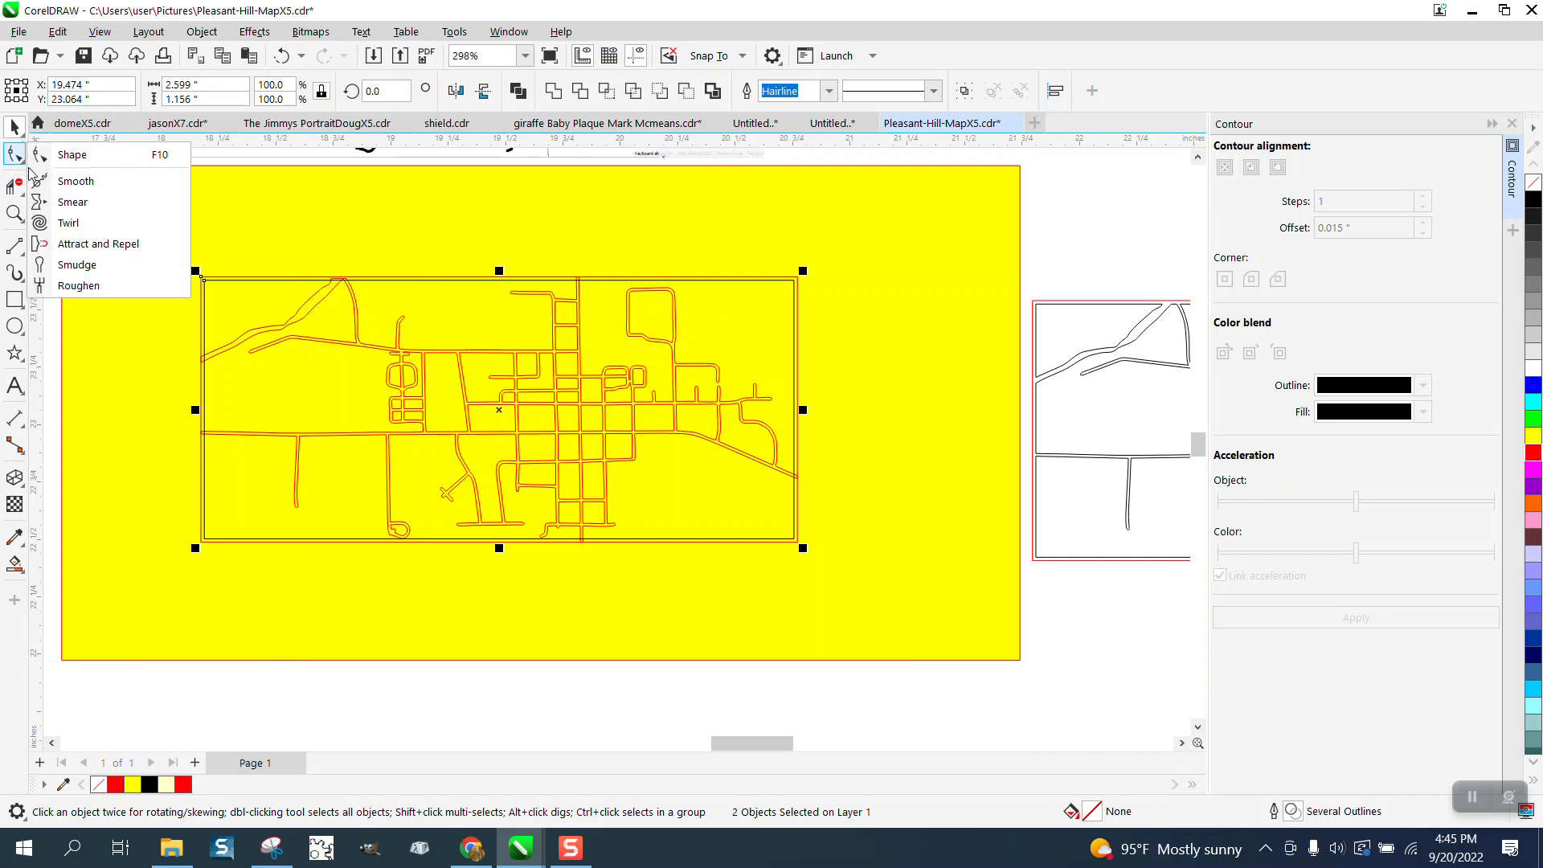
{"action": "left_click", "coordinate": [224, 697]}
{"action": "left_click", "coordinate": [224, 697]}
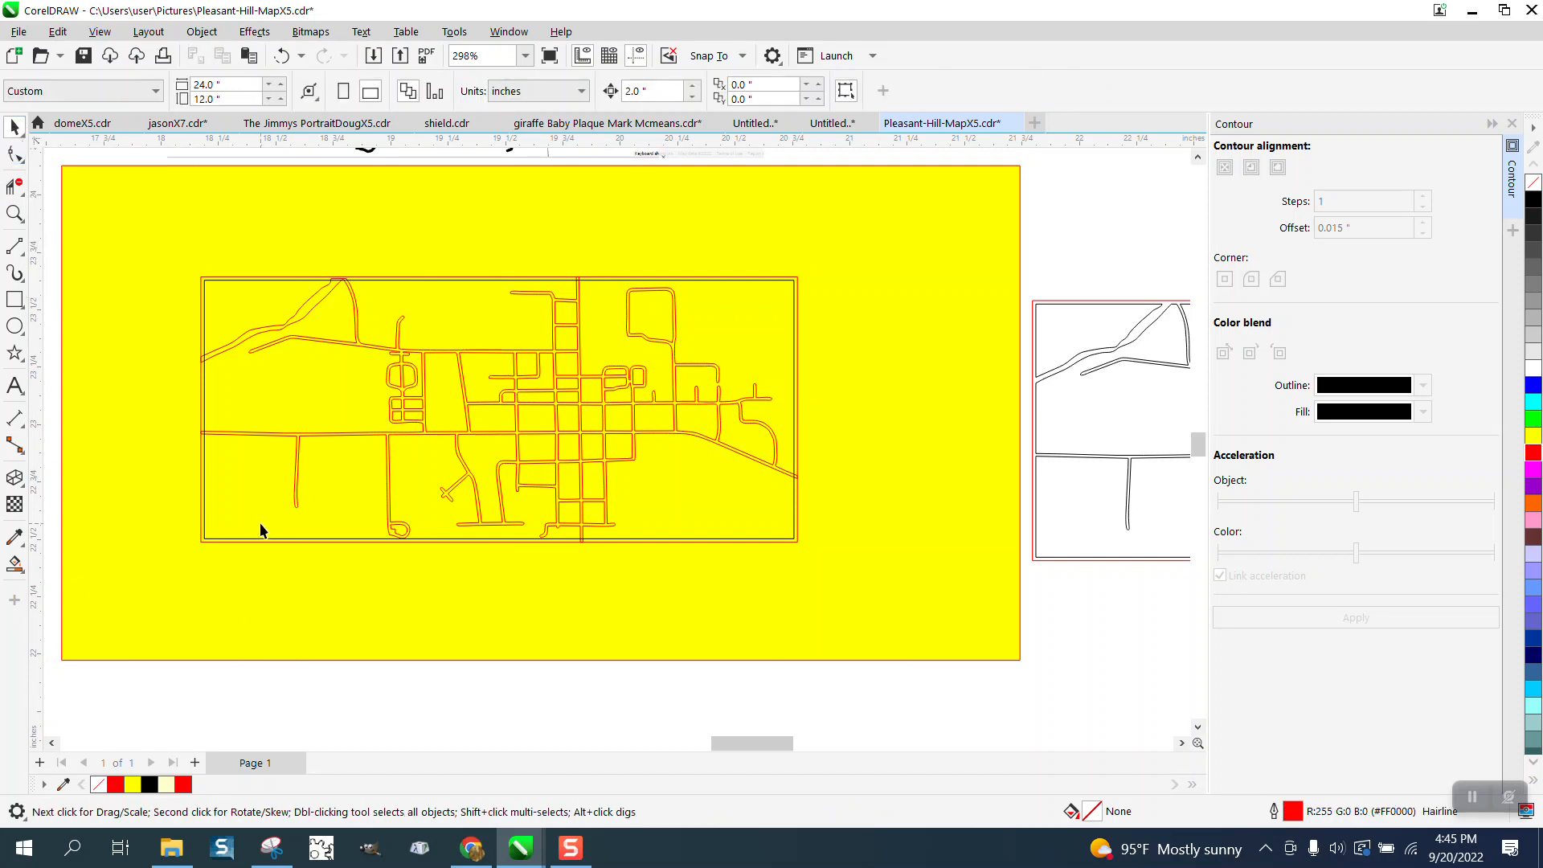
{"action": "left_click", "coordinate": [261, 540]}
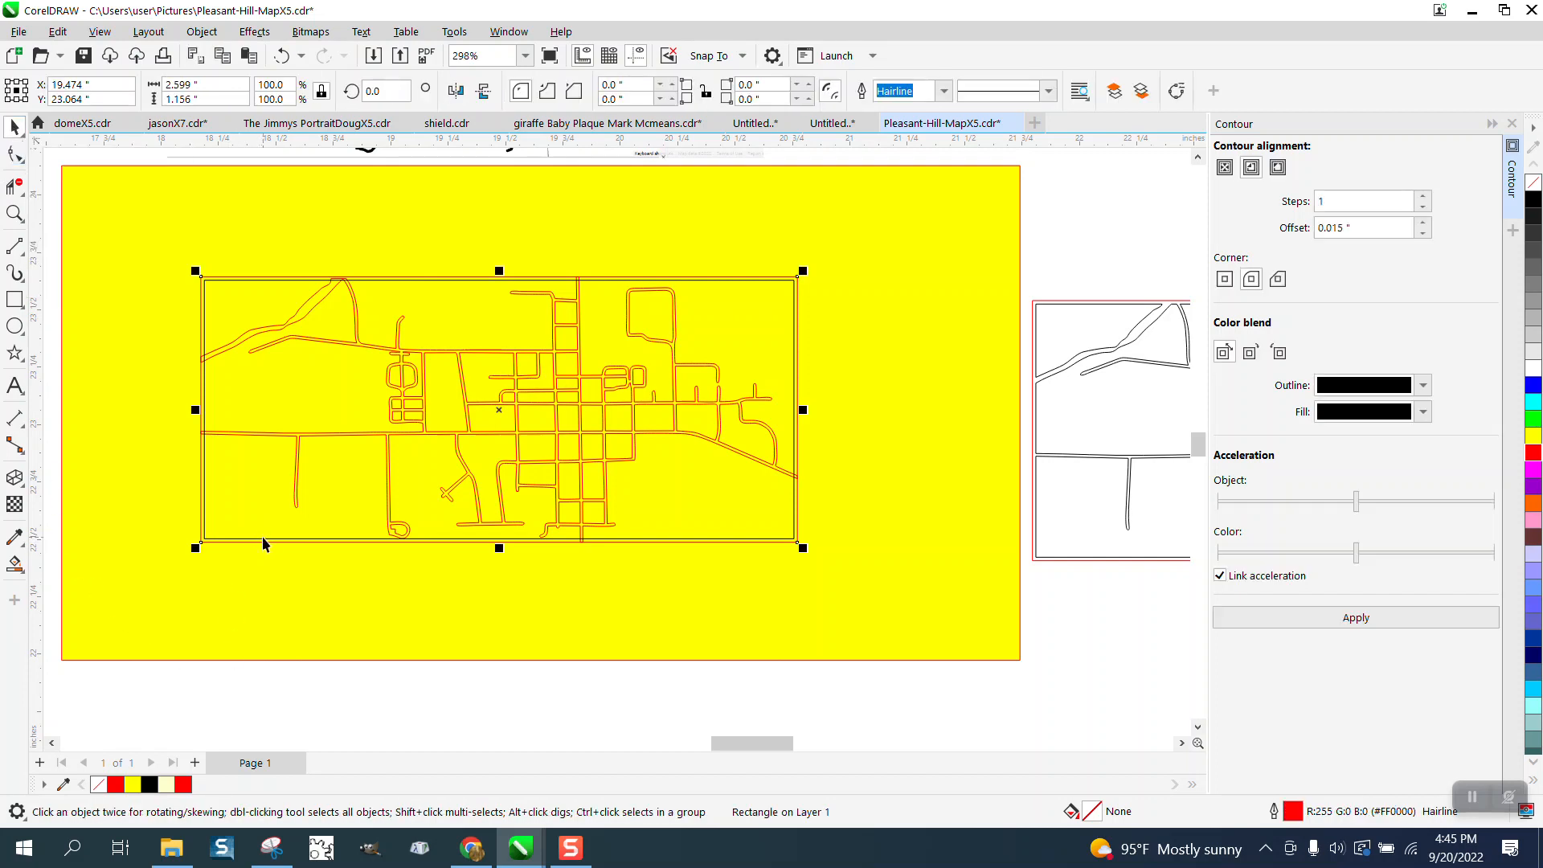
{"action": "key", "text": "Down"}
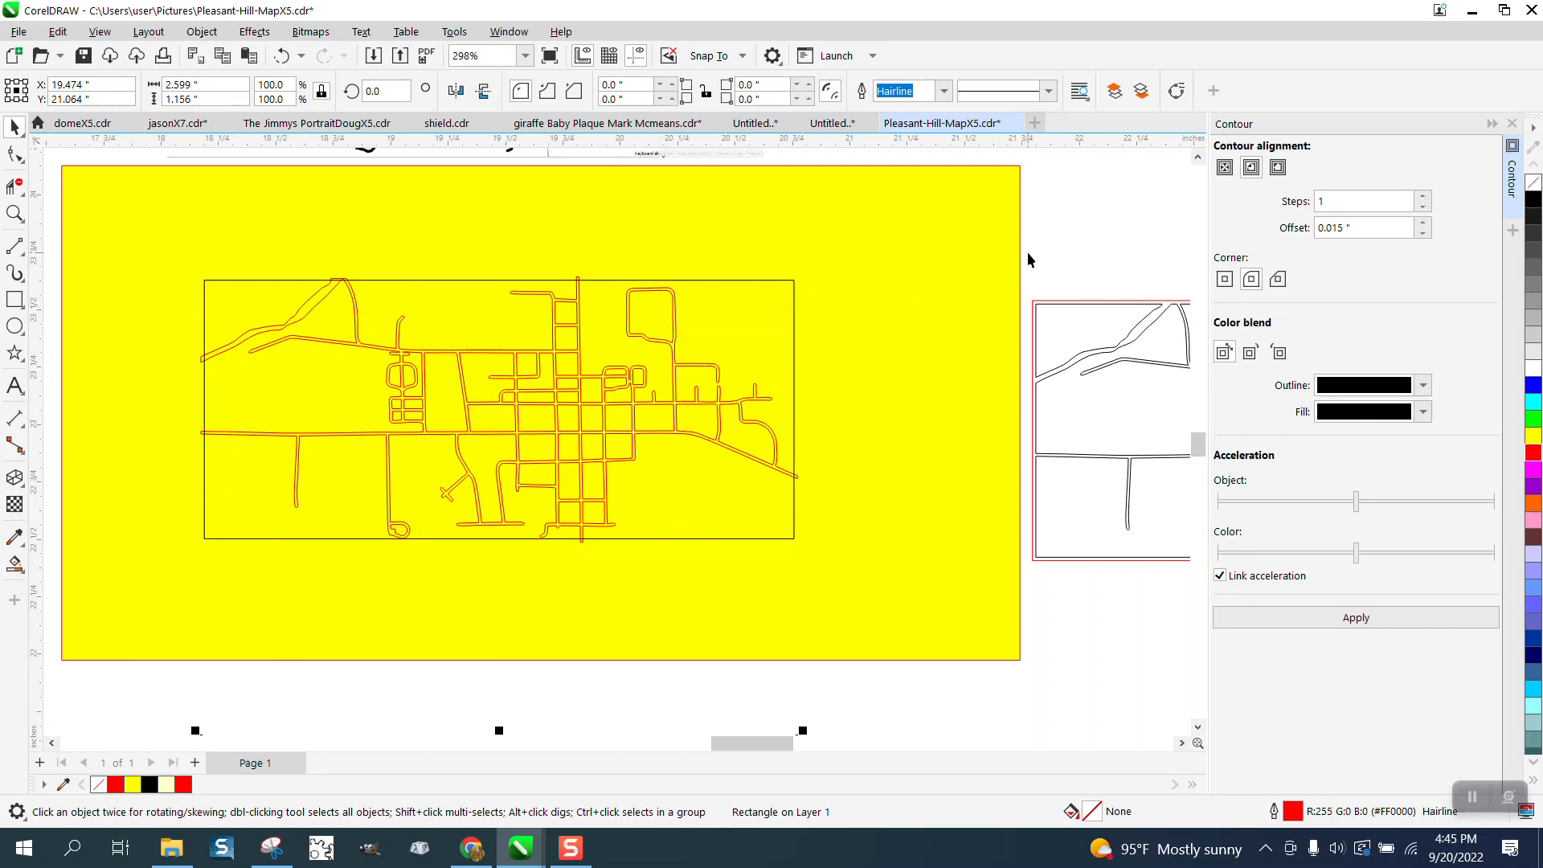
- Cut the streets out of the inner contour rectangle with Front Minus Back
{"action": "left_click_drag", "start_coordinate": [1029, 252], "coordinate": [338, 577]}
{"action": "left_click_drag", "start_coordinate": [149, 580], "coordinate": [149, 580]}
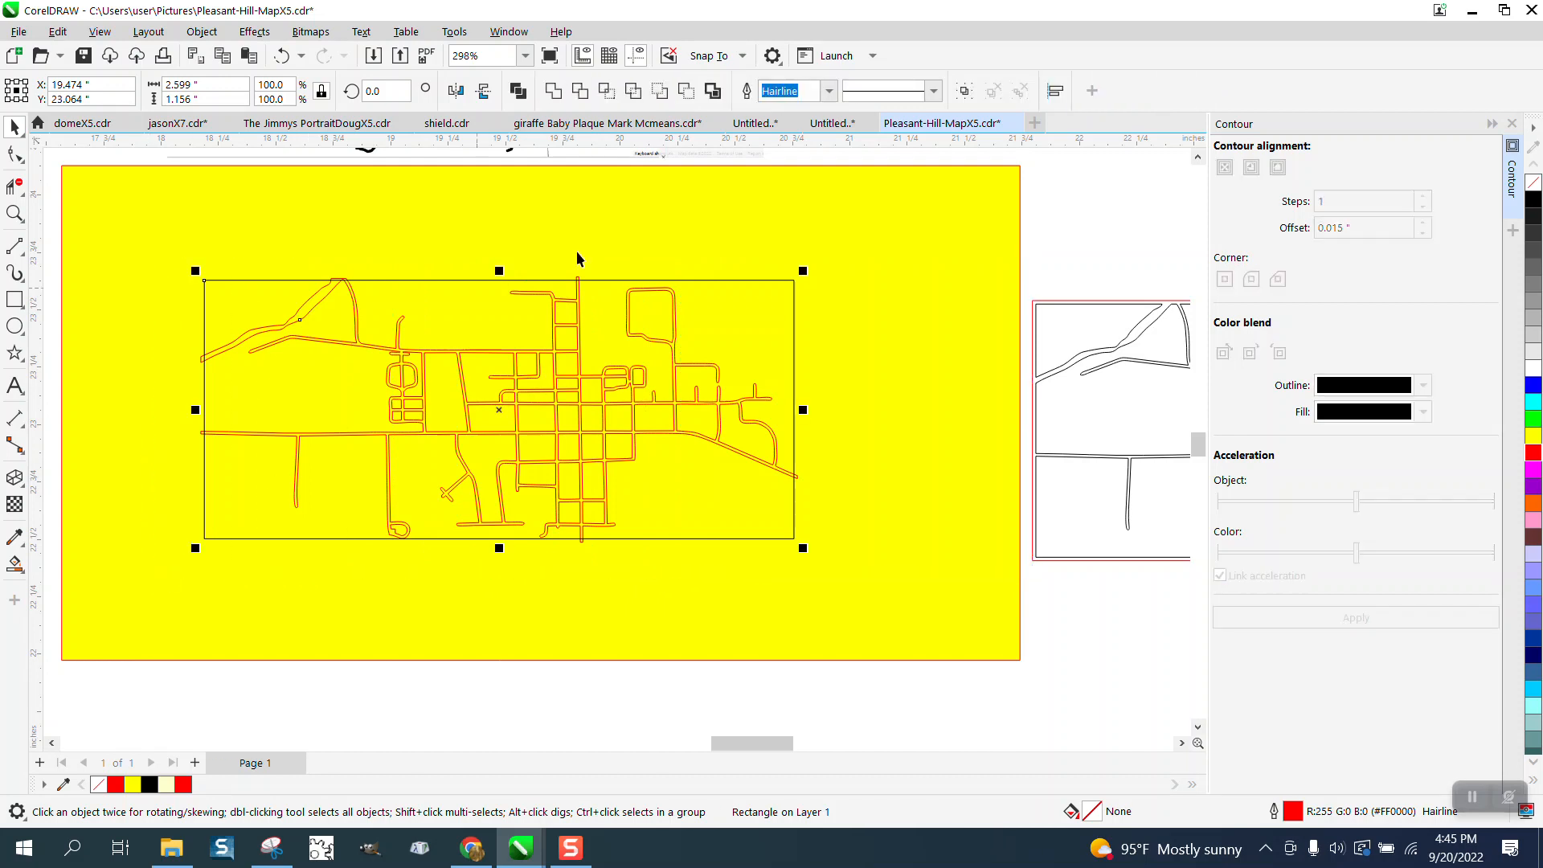
{"action": "left_click", "coordinate": [659, 93]}
- Move the outer red rectangle 2 inches back up so it frames the cut map
{"action": "scroll", "coordinate": [653, 214], "scroll_direction": "down", "scroll_amount": 1}
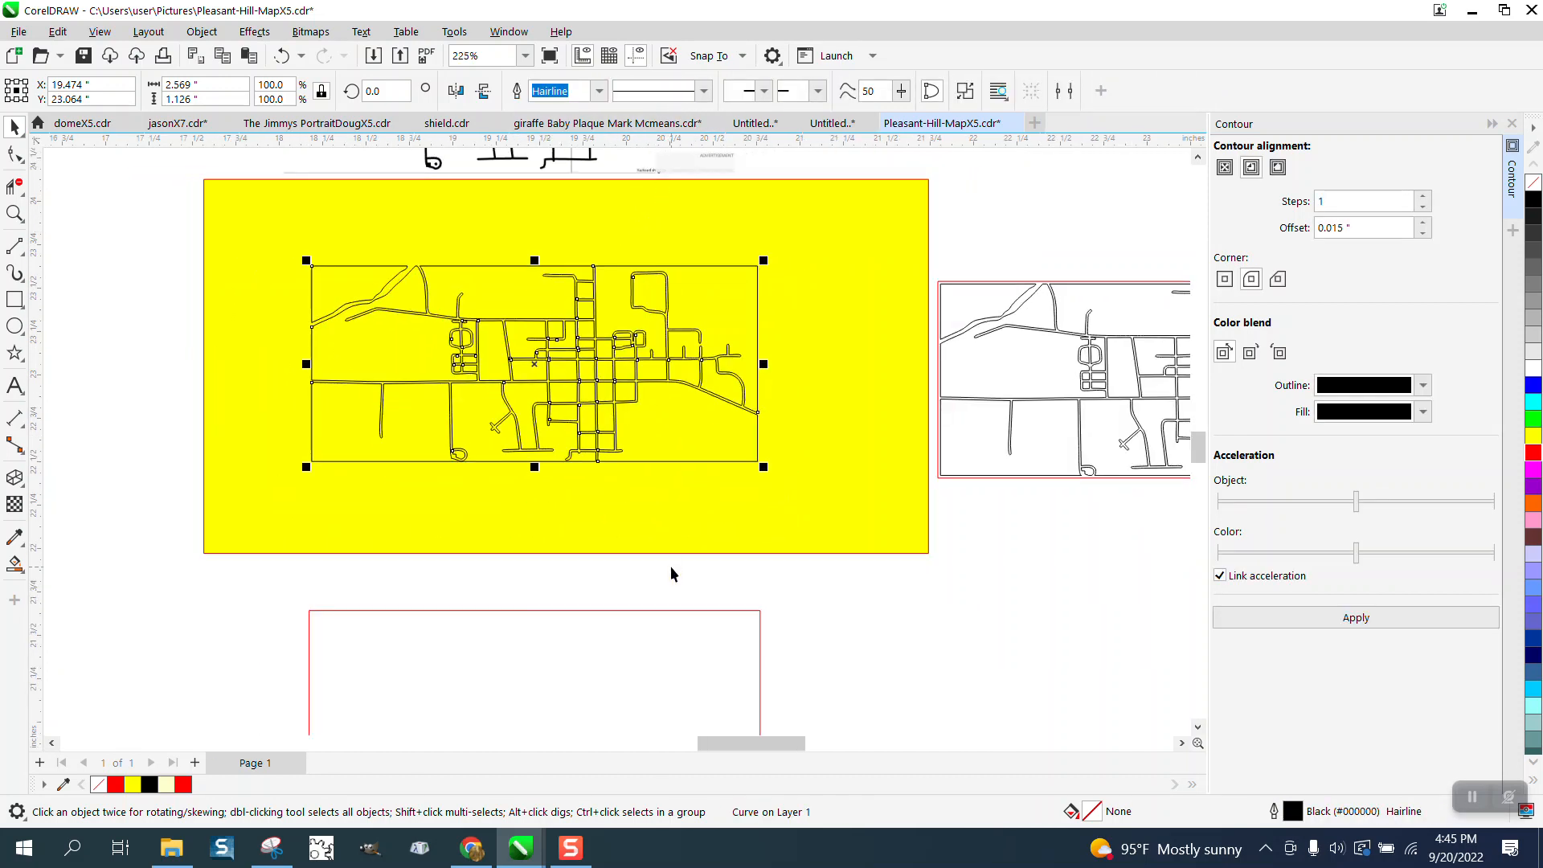
{"action": "left_click", "coordinate": [679, 610]}
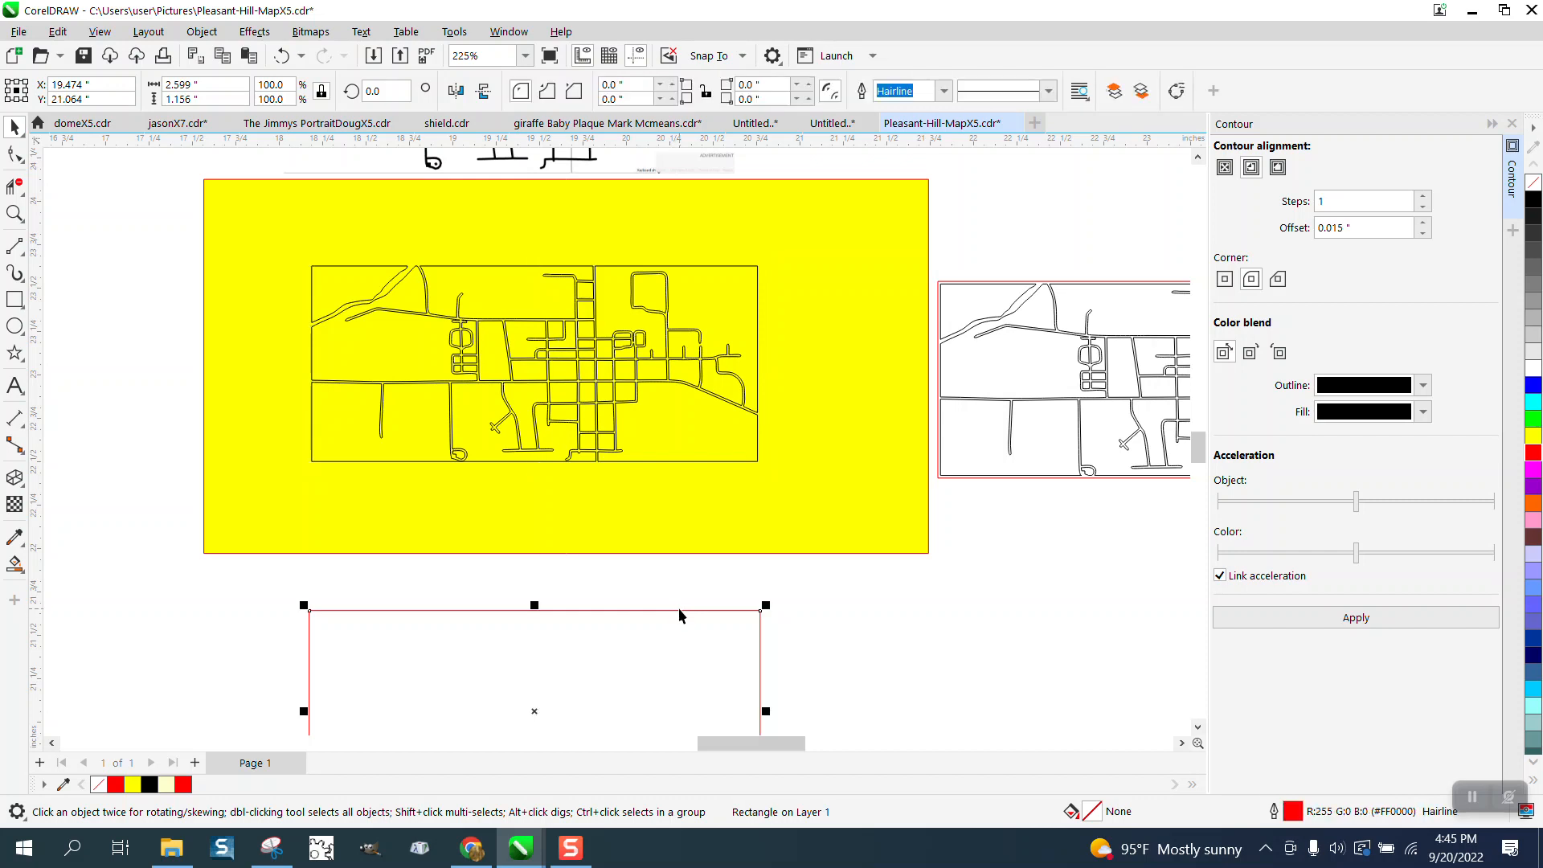
{"action": "key", "text": "Up"}
- Smart-fill the connected streets and border gap of the map on the yellow rectangle with black and no outline
{"action": "left_click", "coordinate": [14, 213]}
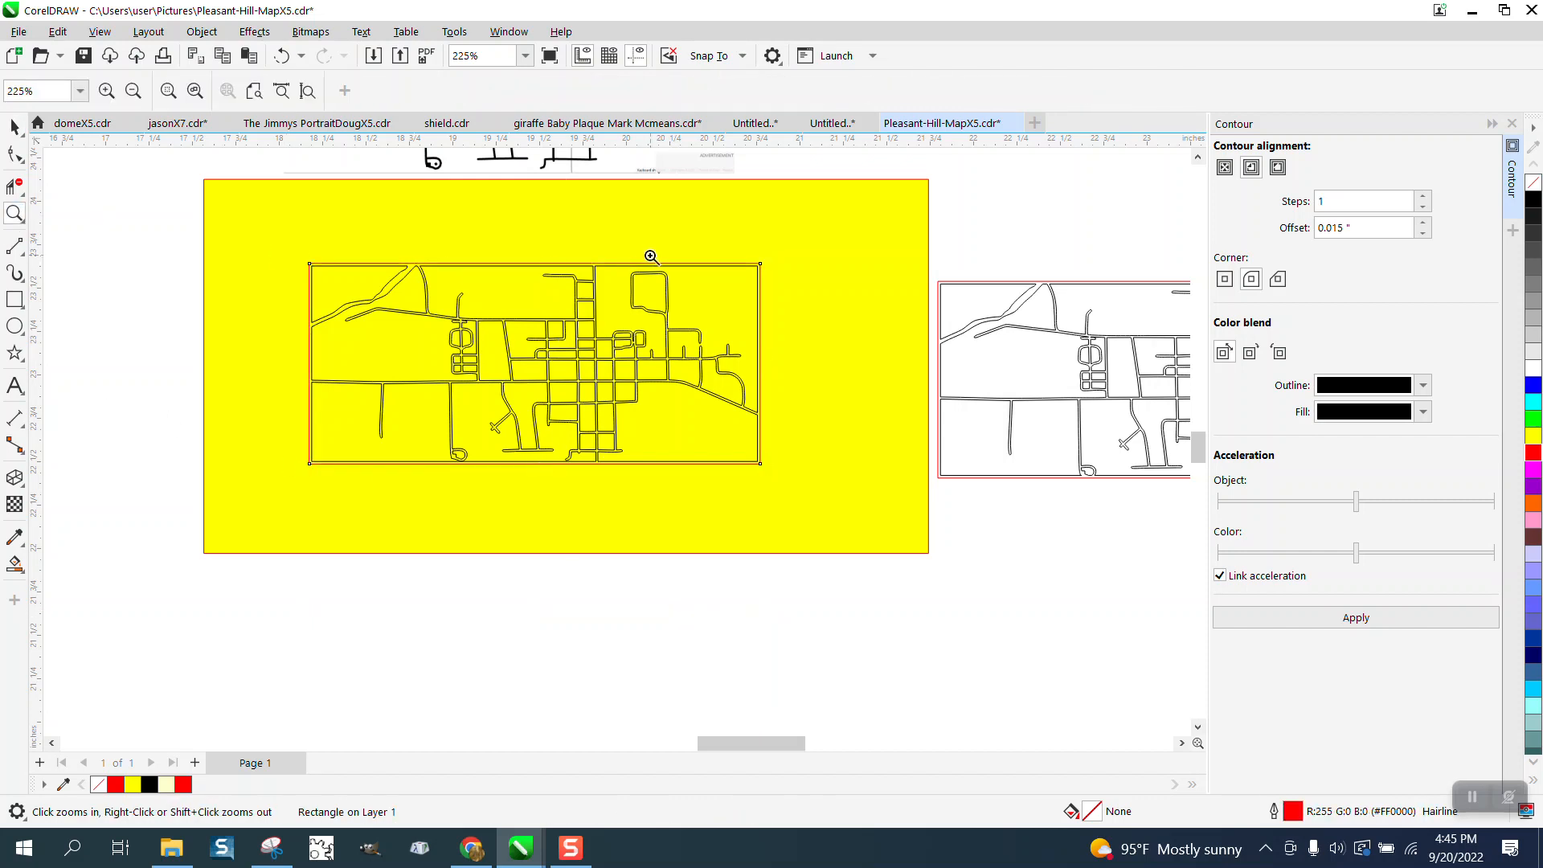
{"action": "left_click_drag", "start_coordinate": [577, 254], "coordinate": [712, 310]}
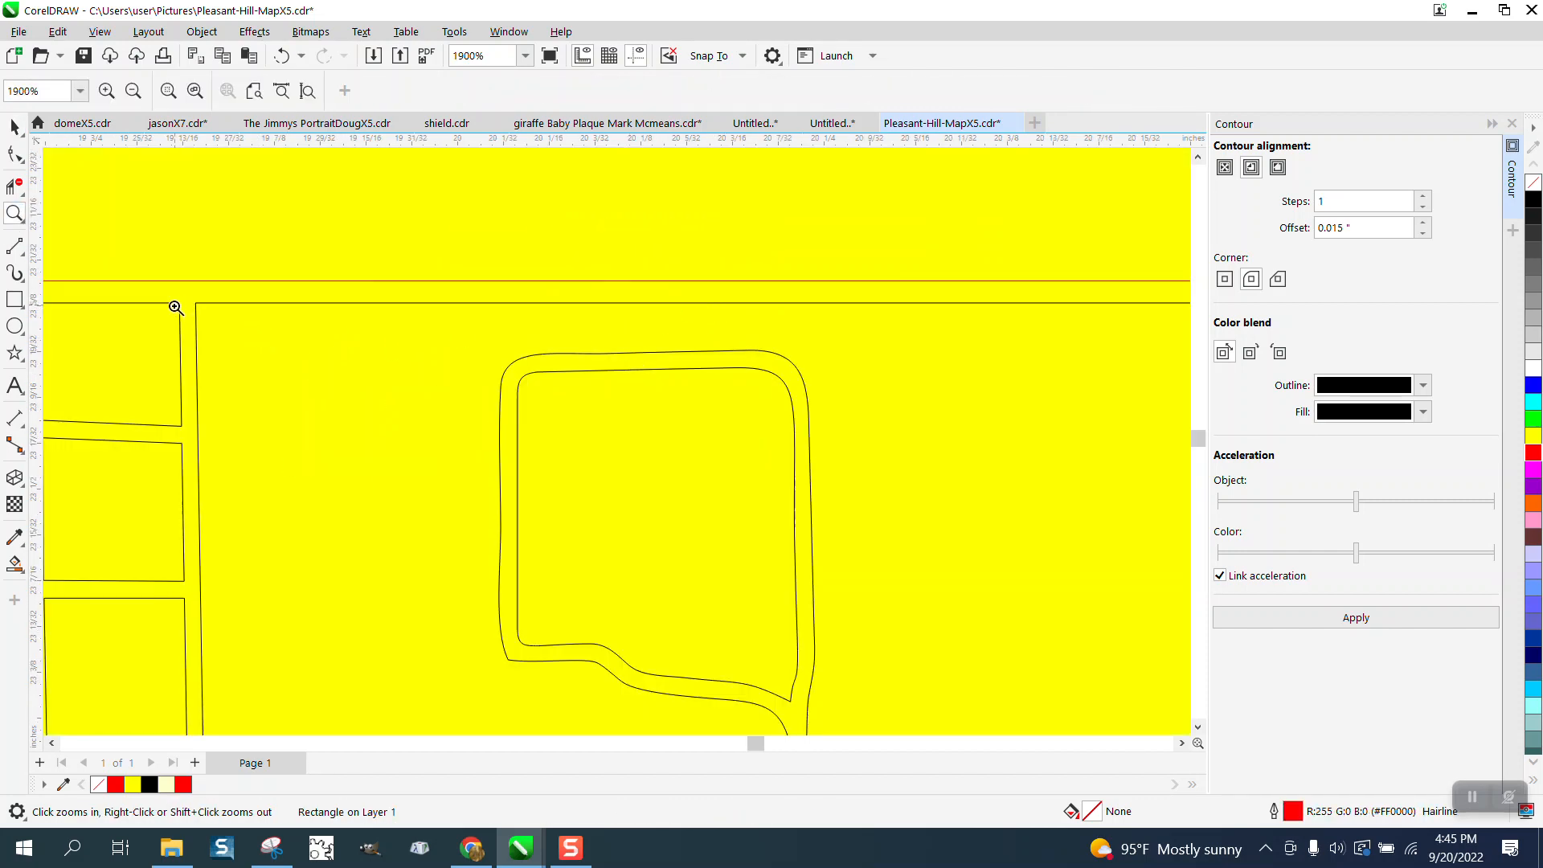
{"action": "left_click", "coordinate": [14, 564]}
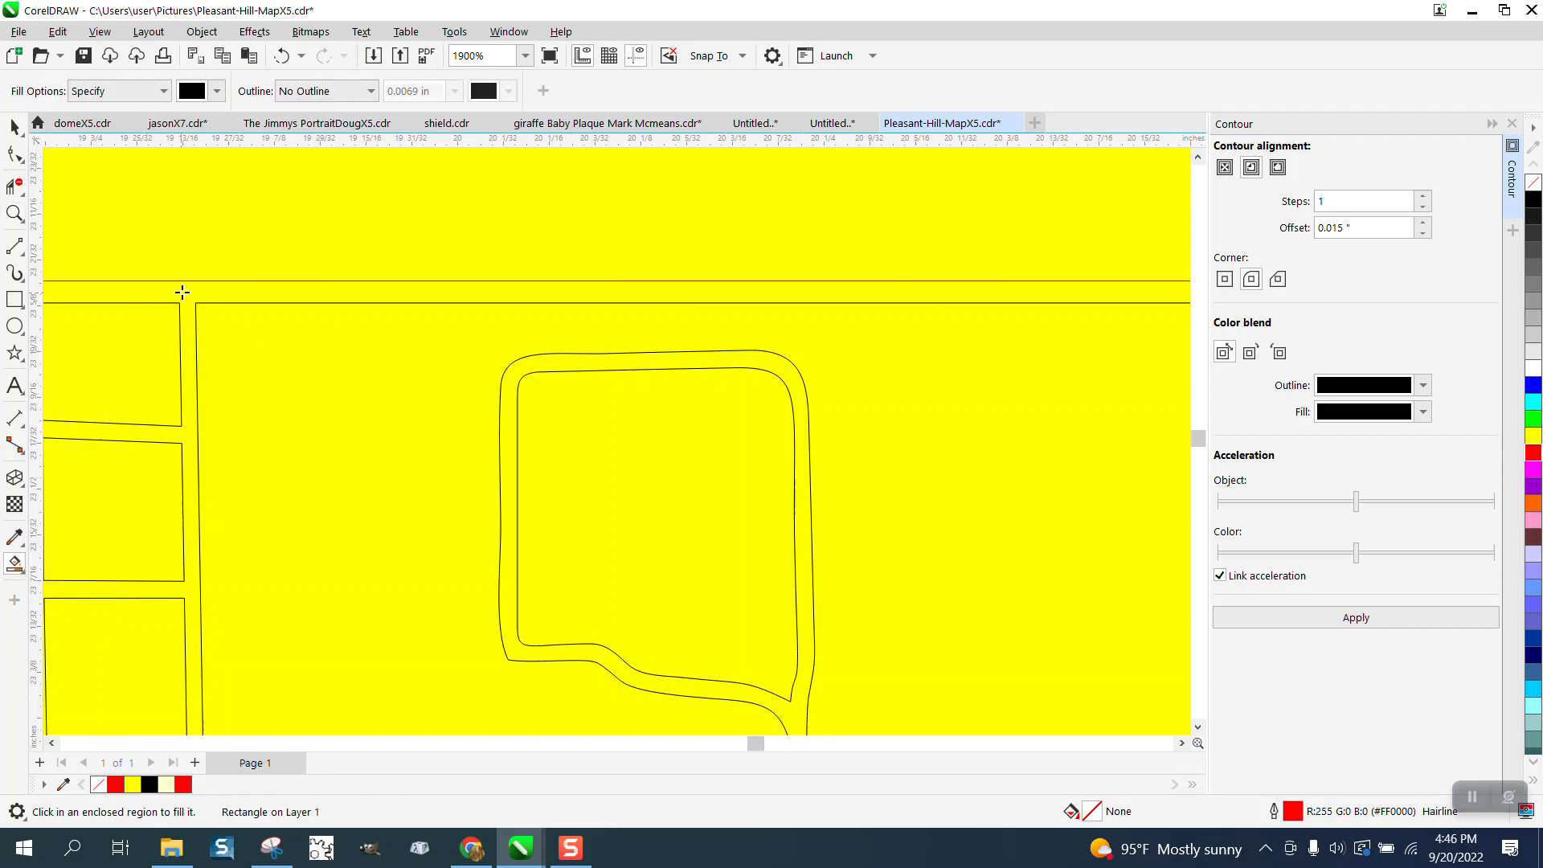
{"action": "scroll", "coordinate": [471, 286], "scroll_direction": "down", "scroll_amount": 5}
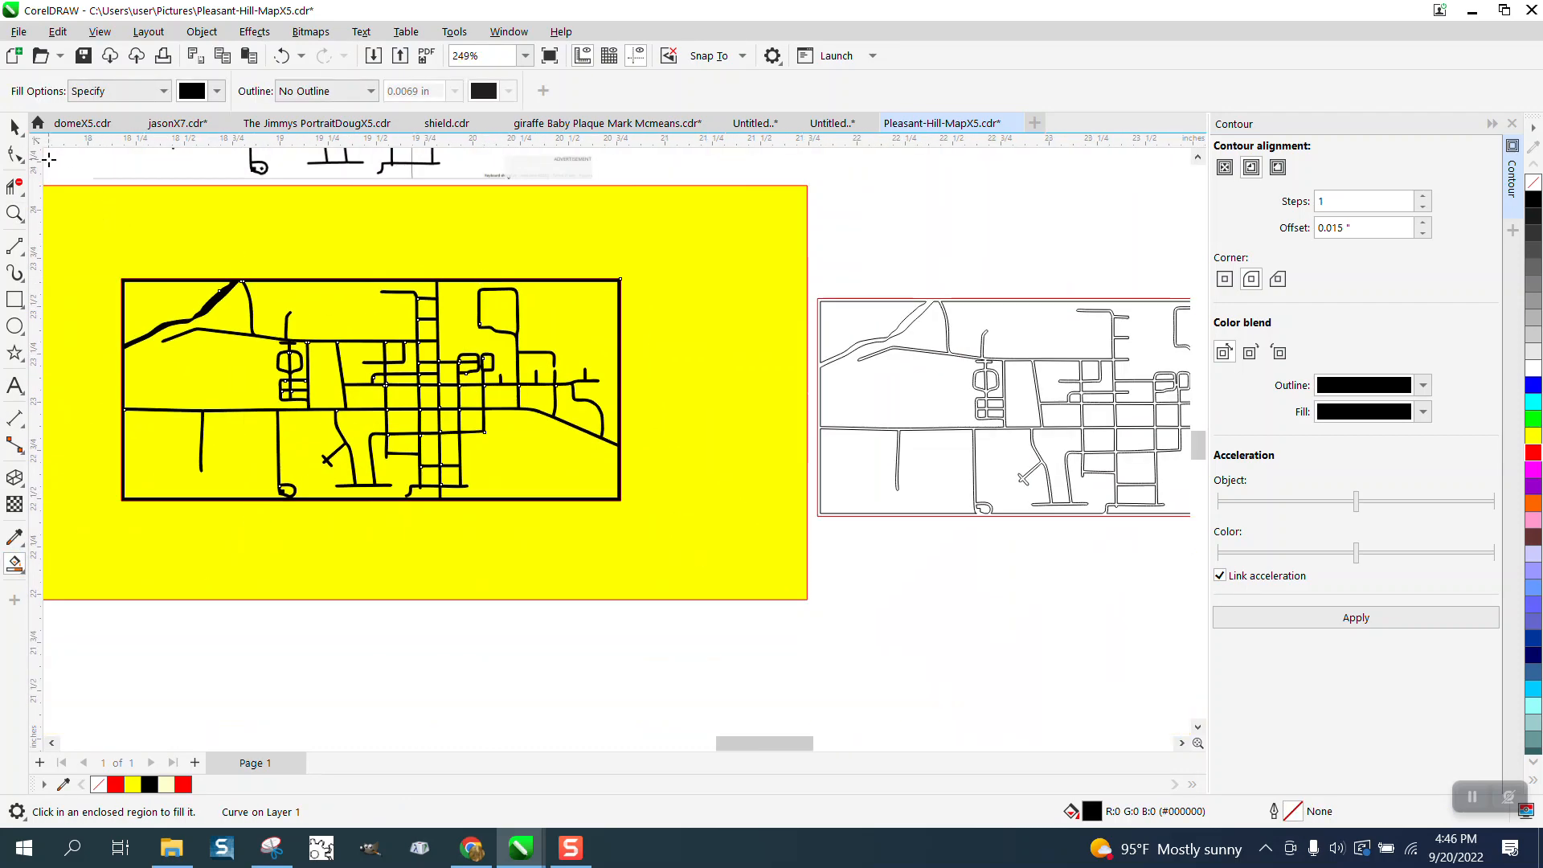
- Move the black street-and-border shape about 1.7 inches down into the blank area below the yellow rectangle
{"action": "left_click", "coordinate": [14, 127]}
{"action": "scroll", "coordinate": [16, 129], "scroll_direction": "up", "scroll_amount": 1}
{"action": "scroll", "coordinate": [397, 295], "scroll_direction": "down", "scroll_amount": 1}
{"action": "scroll", "coordinate": [569, 319], "scroll_direction": "down", "scroll_amount": 1}
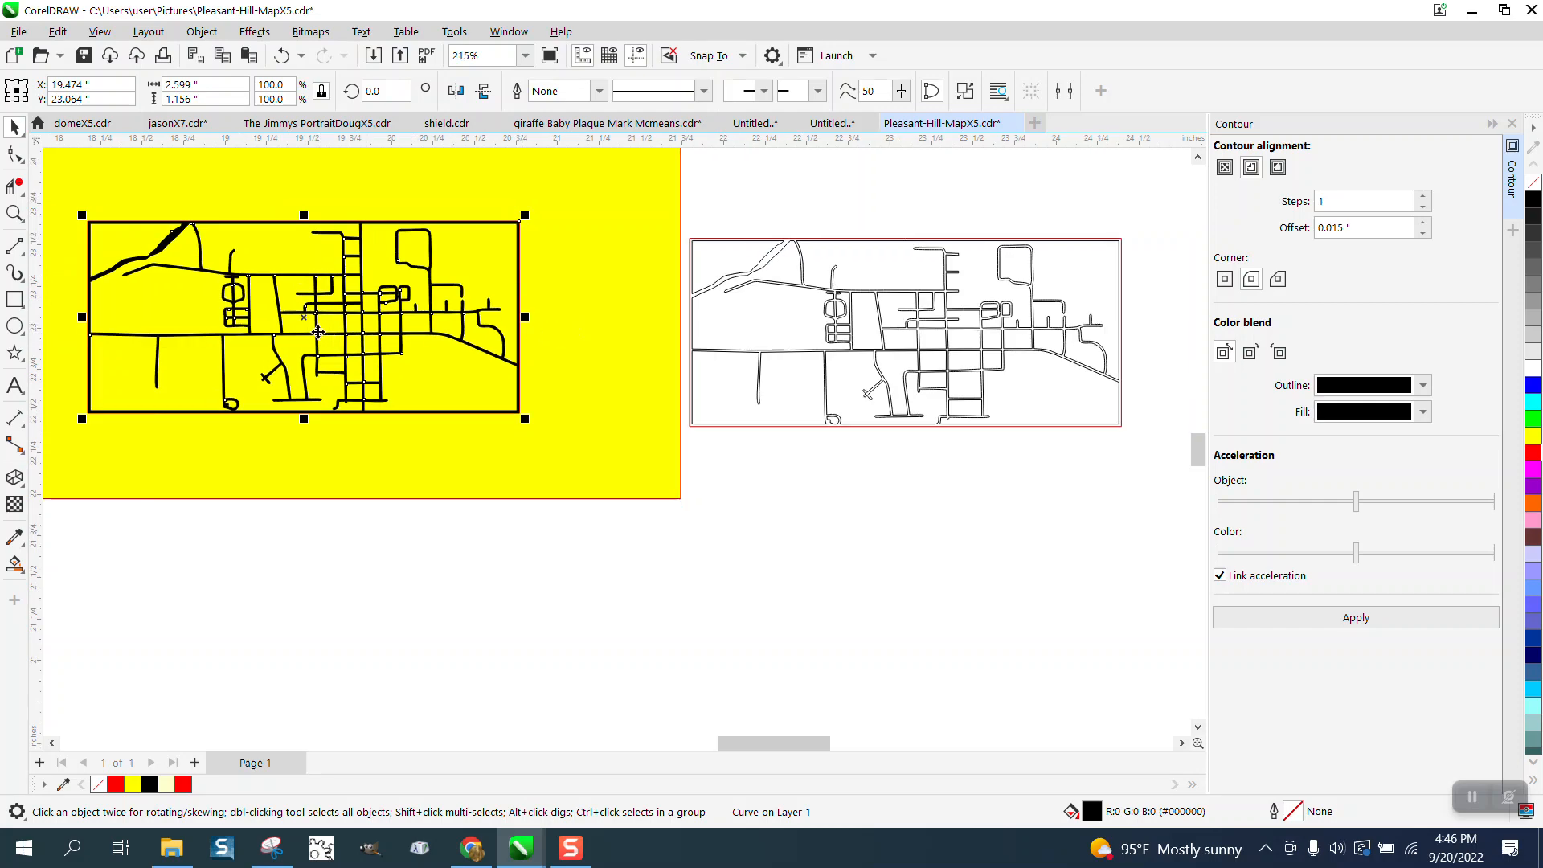
{"action": "left_click_drag", "start_coordinate": [307, 315], "coordinate": [352, 601]}
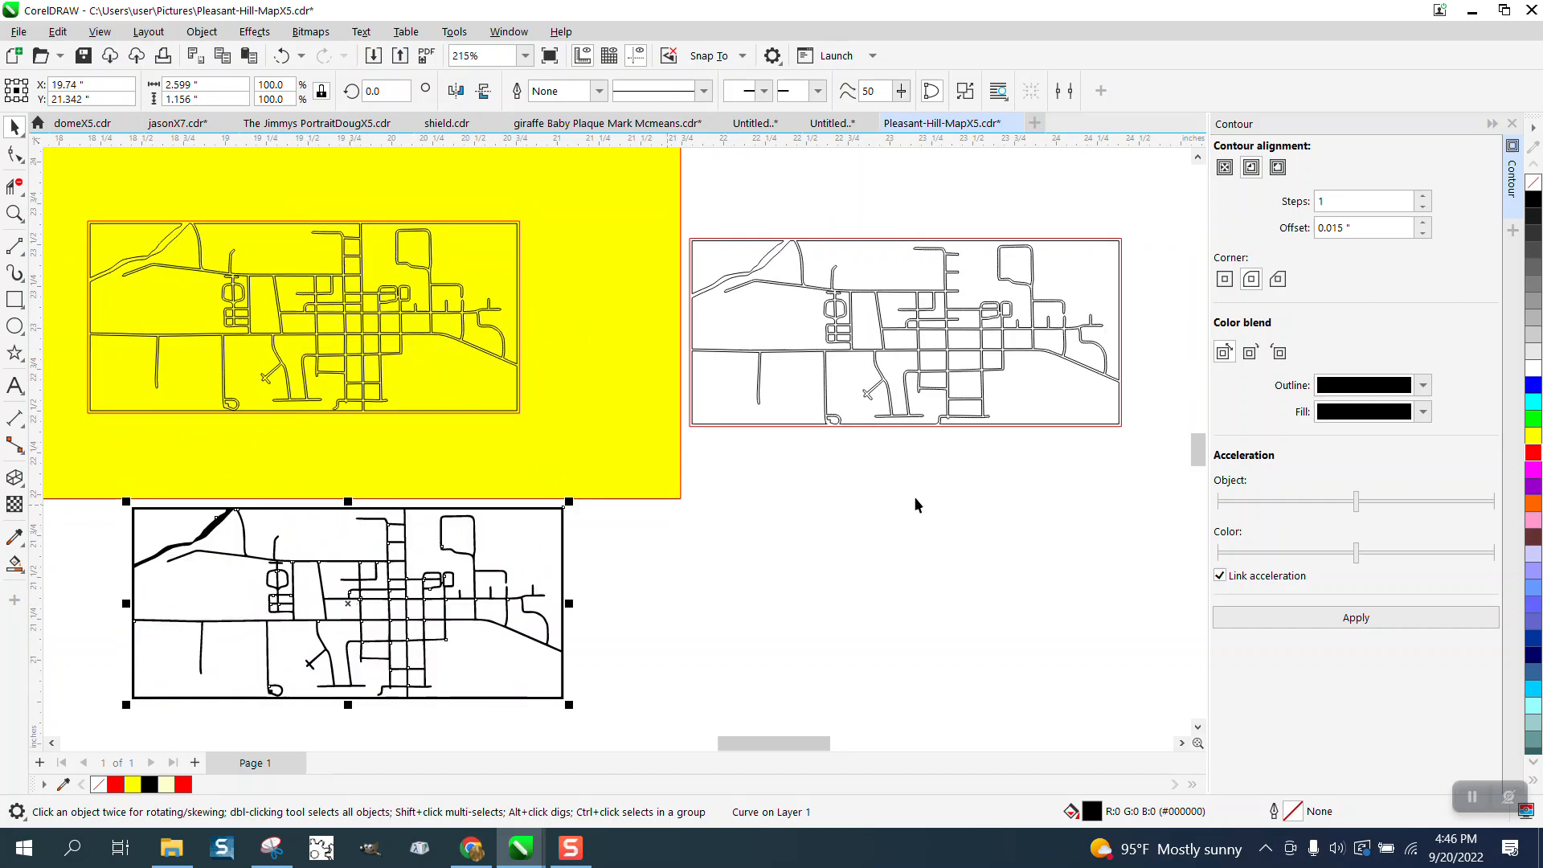
- Remove the fill from the moved street-and-border shape and give it a red outline
{"action": "left_click", "coordinate": [1534, 183]}
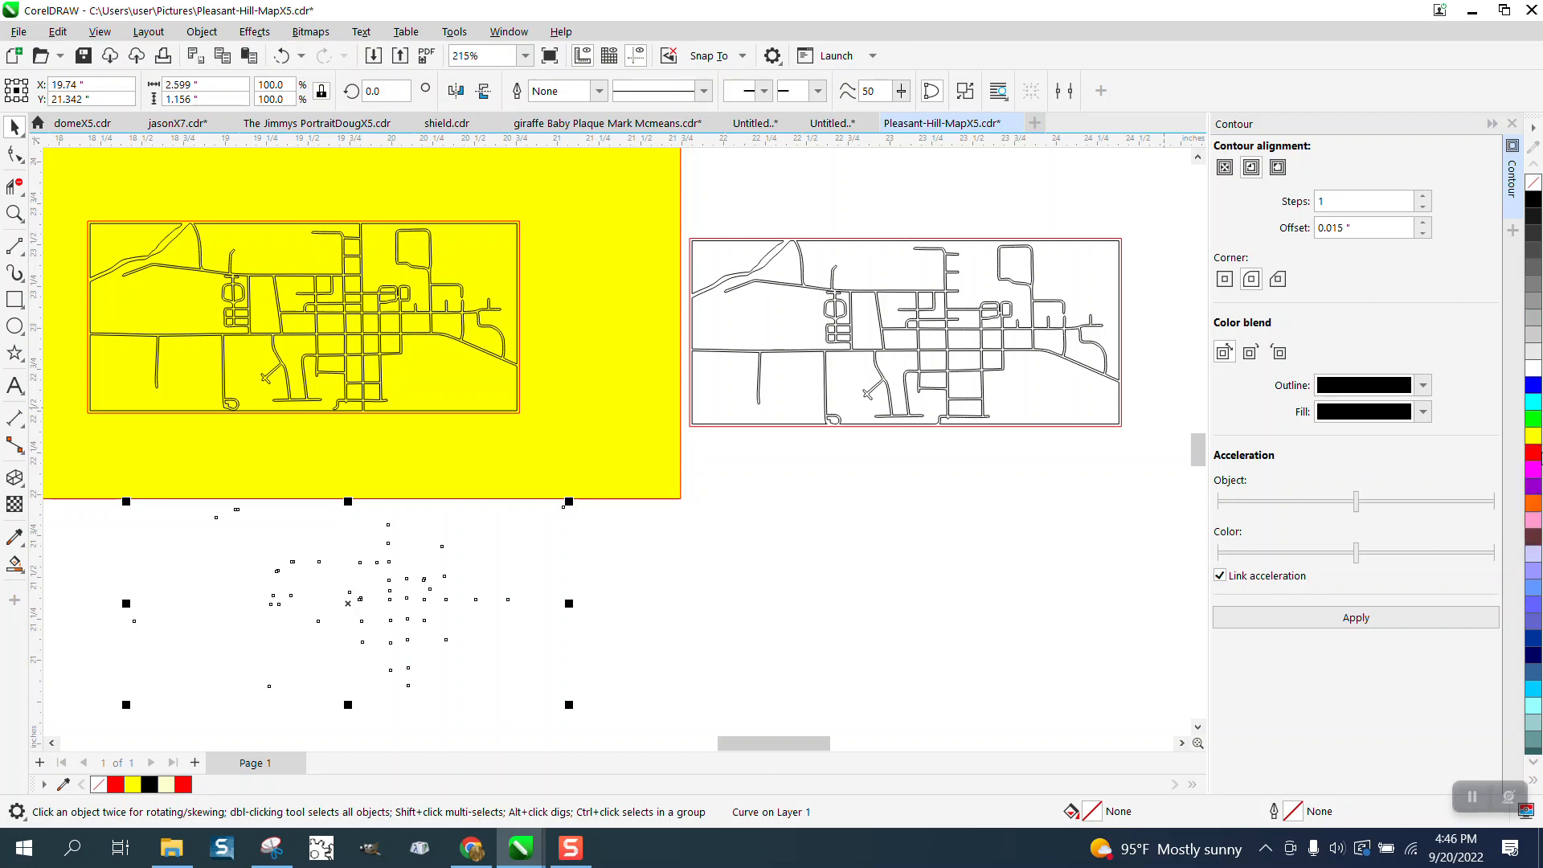
{"action": "right_click", "coordinate": [1535, 455]}
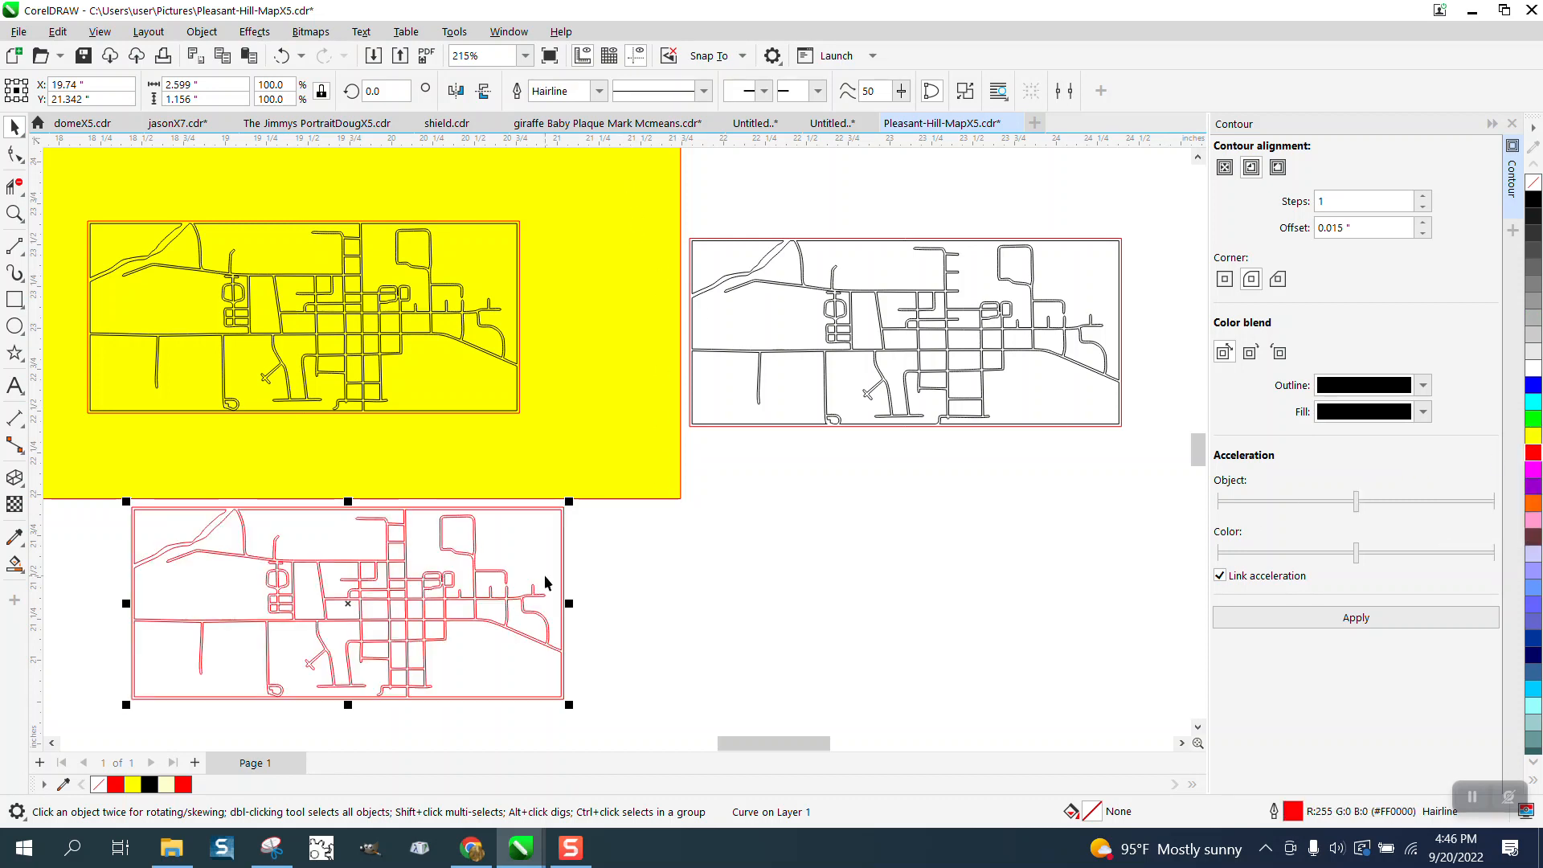
{"action": "left_click", "coordinate": [14, 213]}
{"action": "left_click_drag", "start_coordinate": [362, 508], "coordinate": [575, 607]}
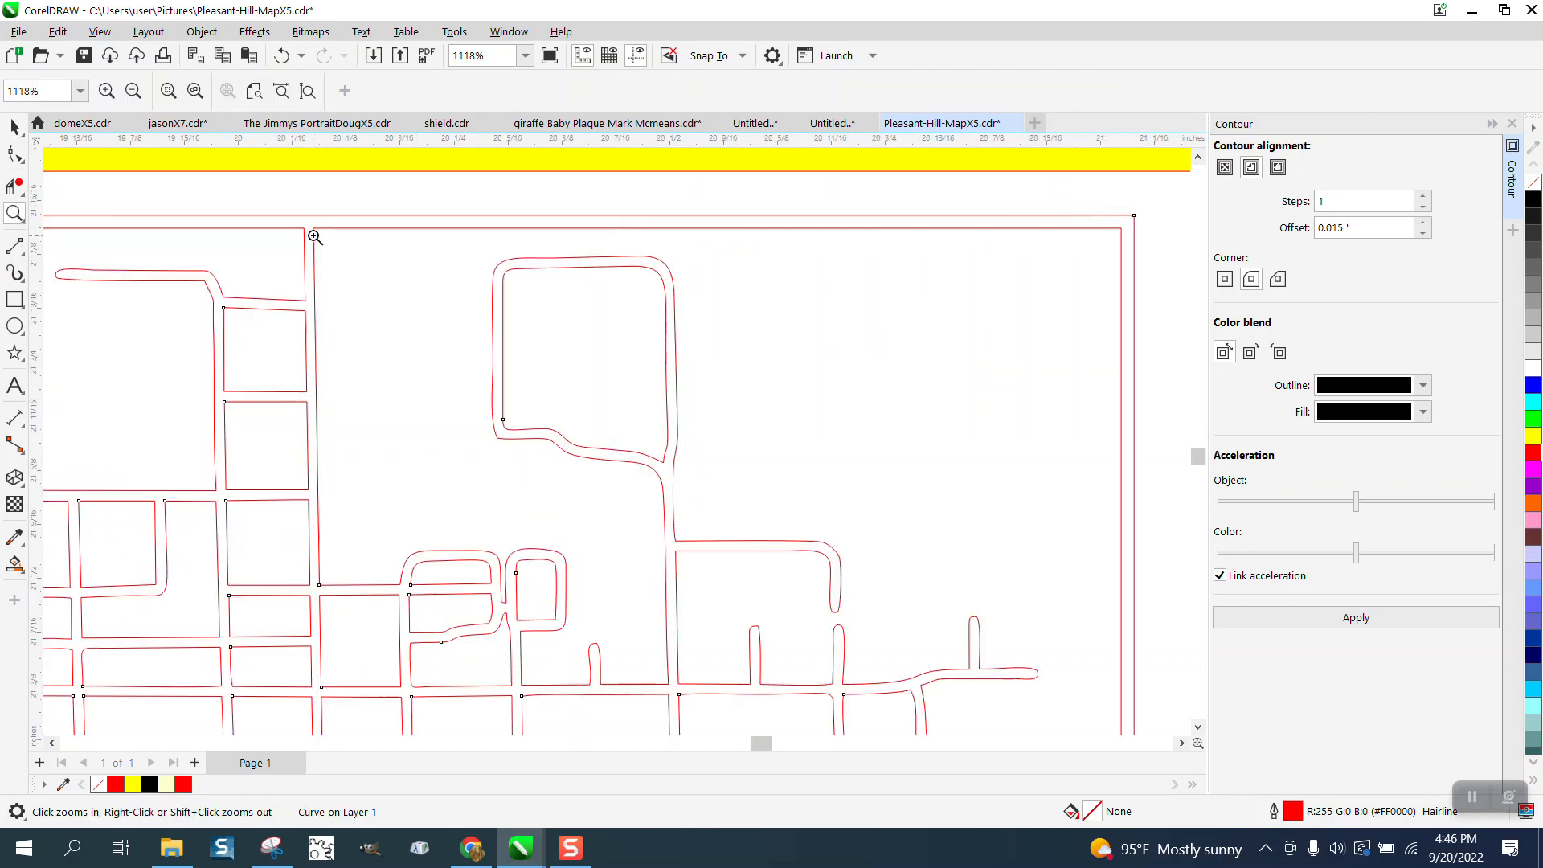
{"action": "right_click", "coordinate": [589, 369]}
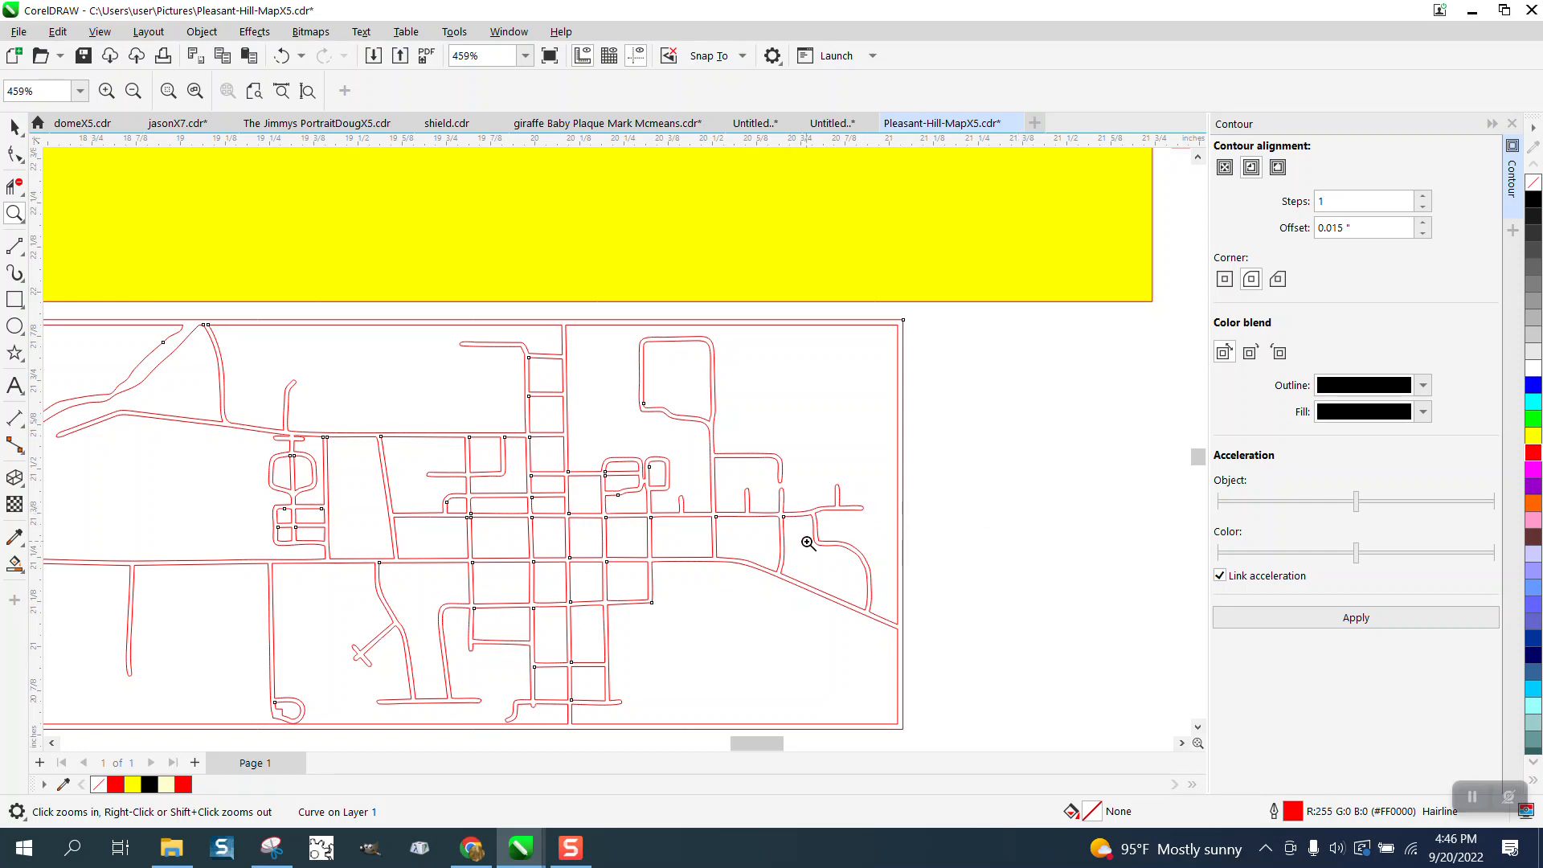
{"action": "right_click", "coordinate": [752, 519]}
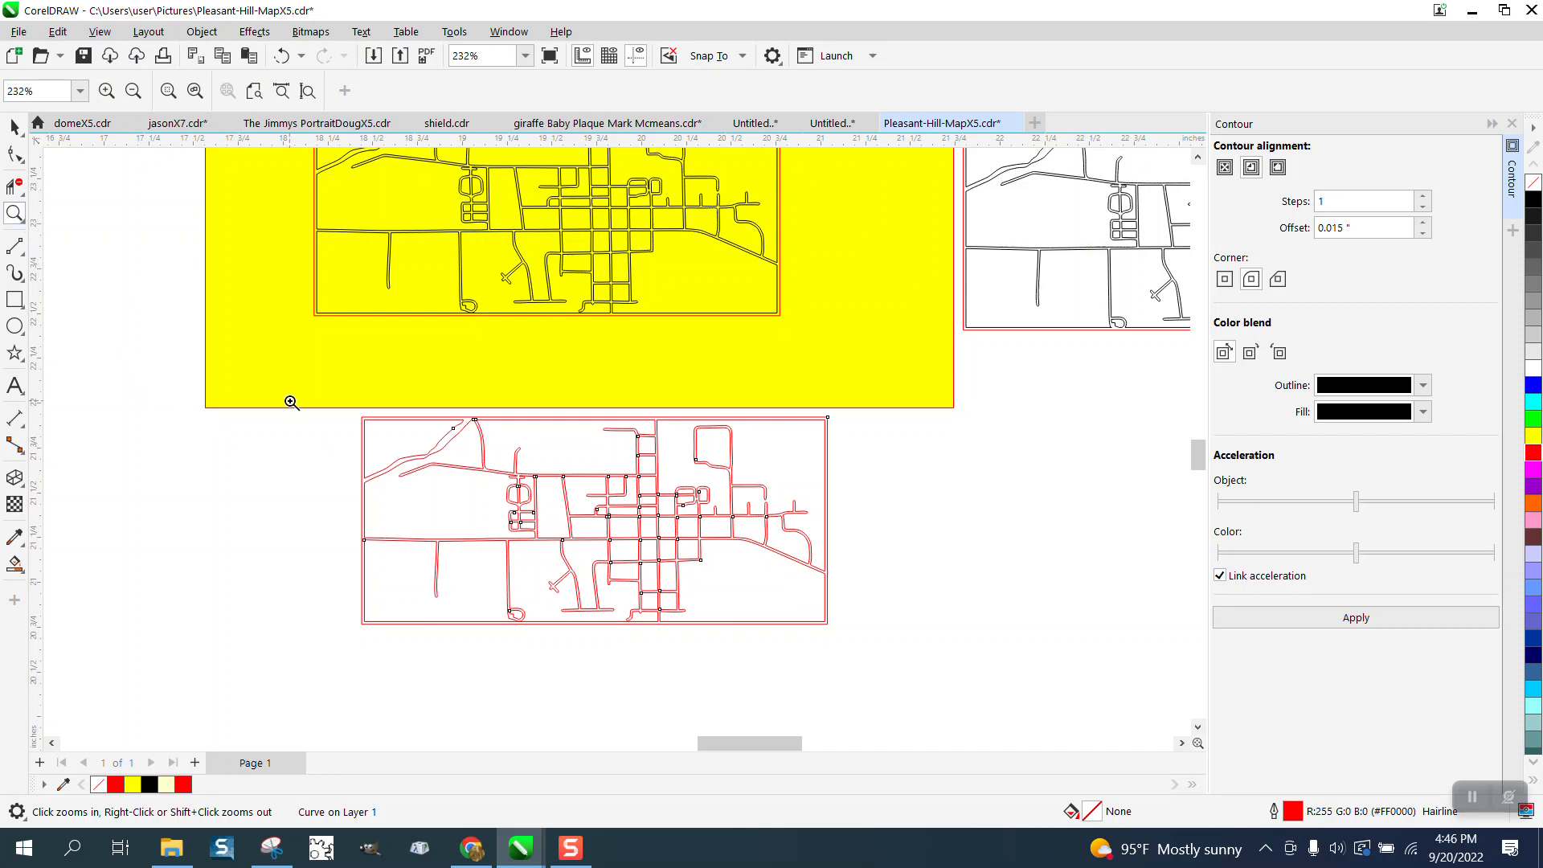
{"action": "left_click_drag", "start_coordinate": [290, 402], "coordinate": [899, 647]}
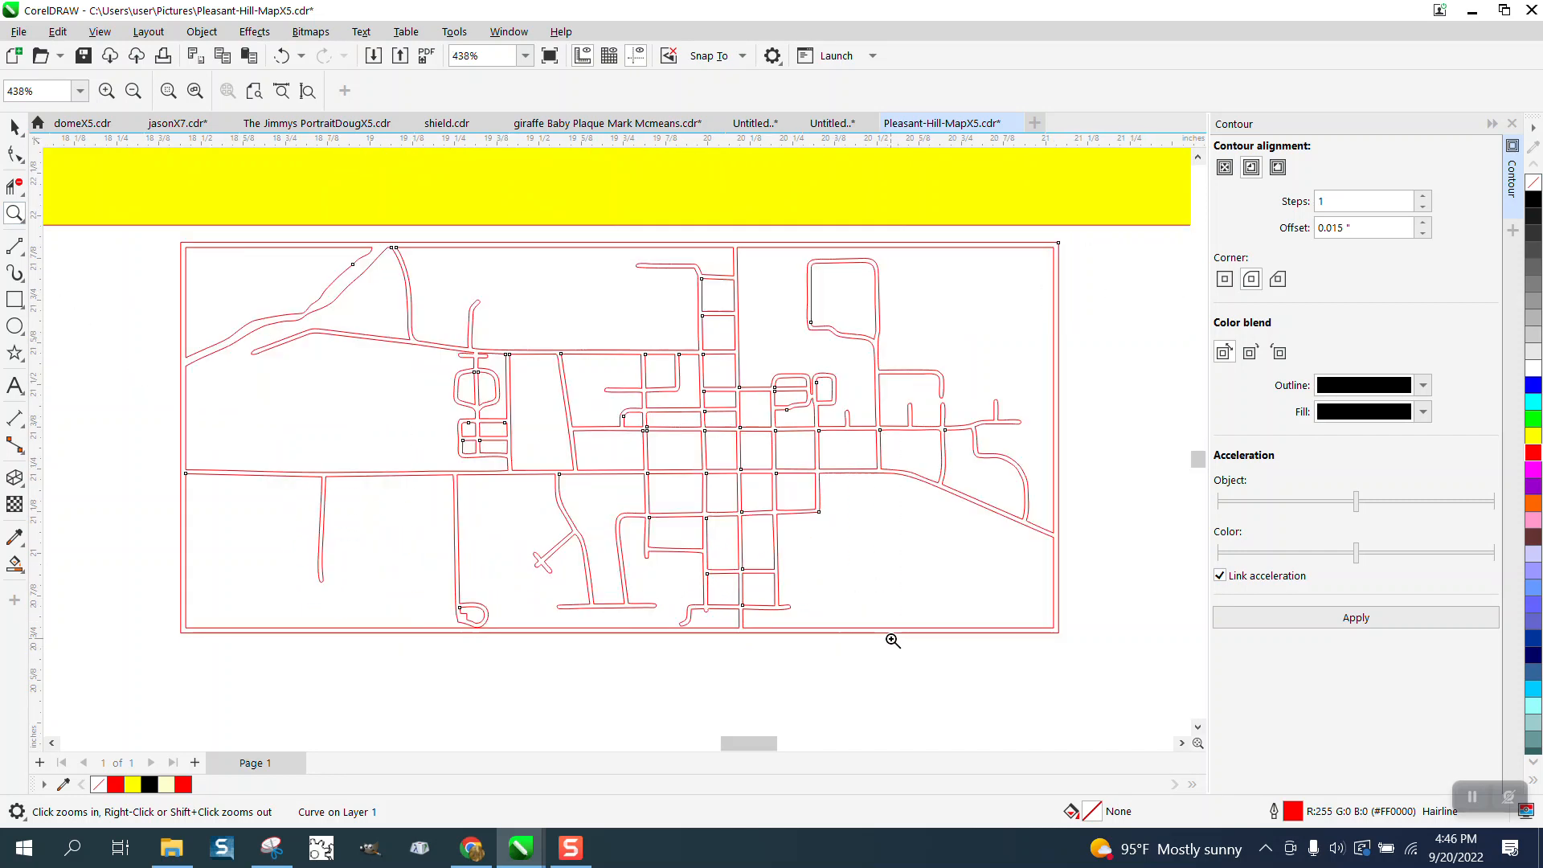